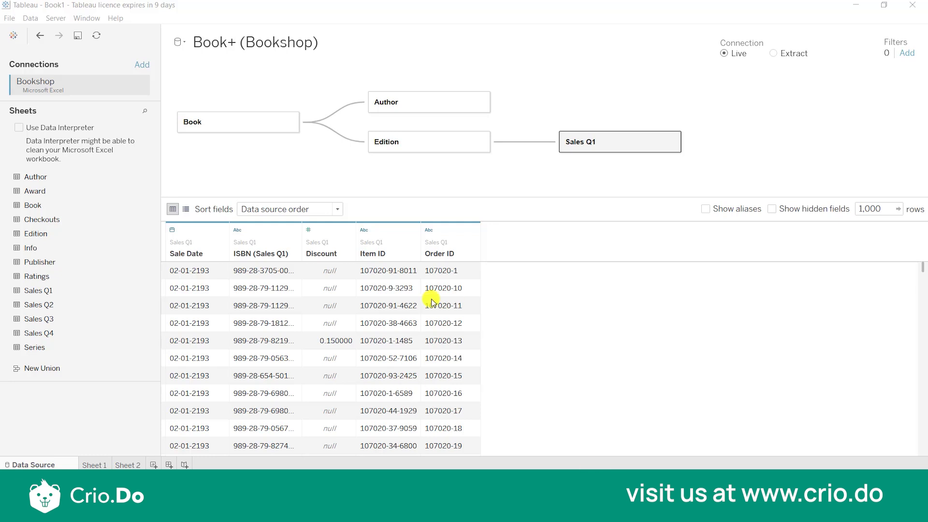
Examine the cardinality and referential integrity options of the relationship between Book and Edition.
mouse_move(341, 144)
left_click(341, 144)
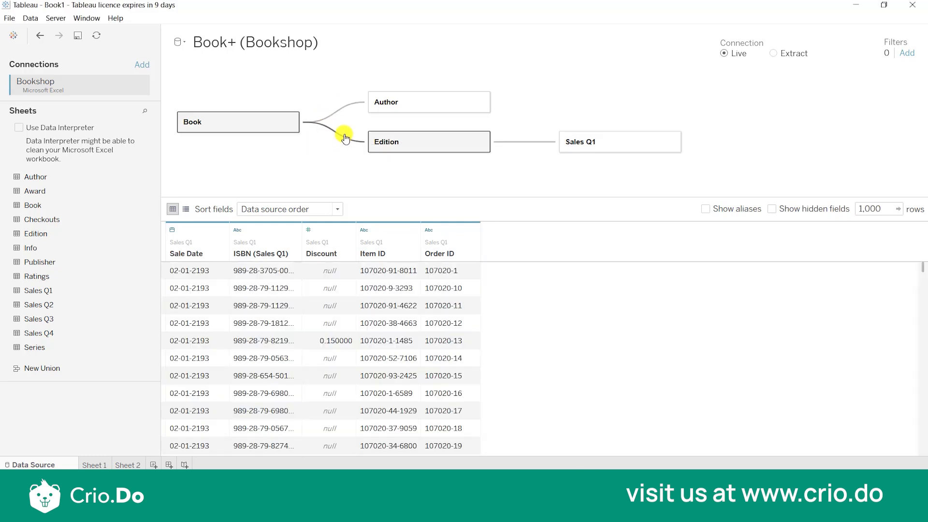
left_click(346, 138)
left_click(355, 283)
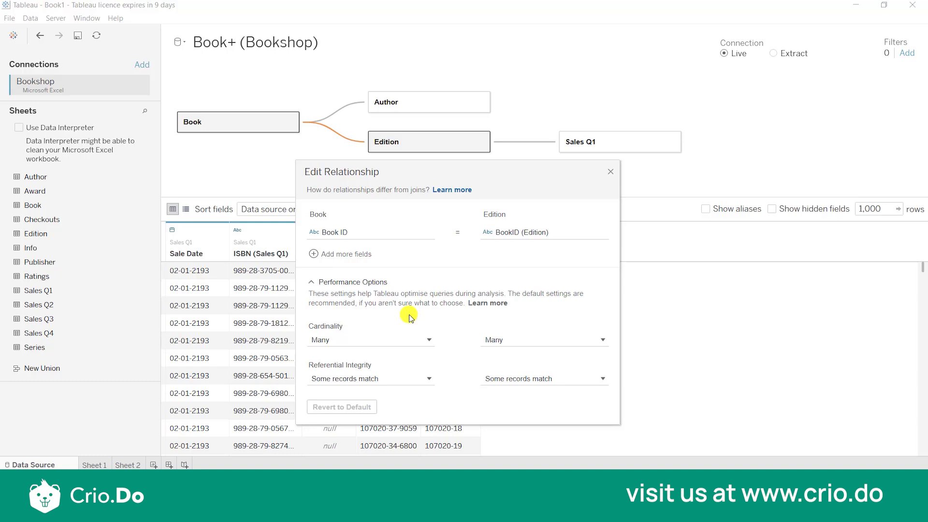
left_click(407, 339)
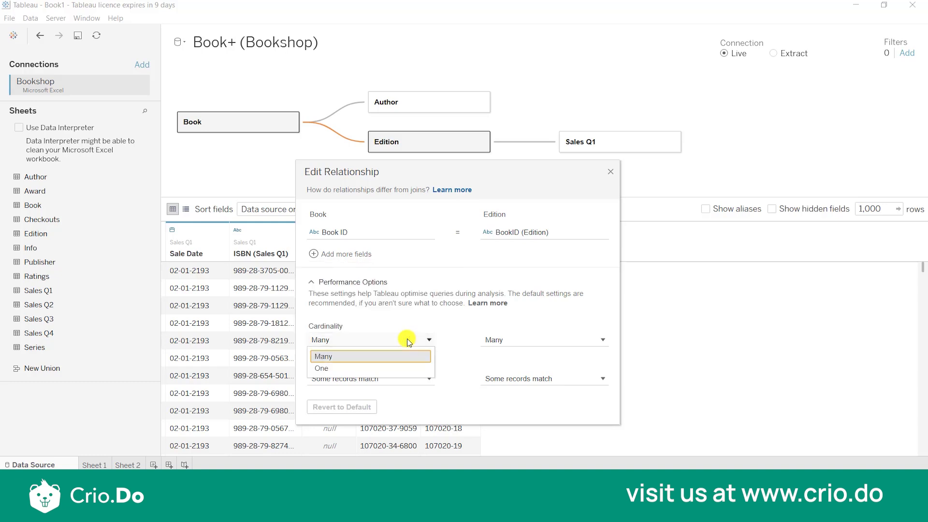
left_click(512, 337)
left_click(512, 337)
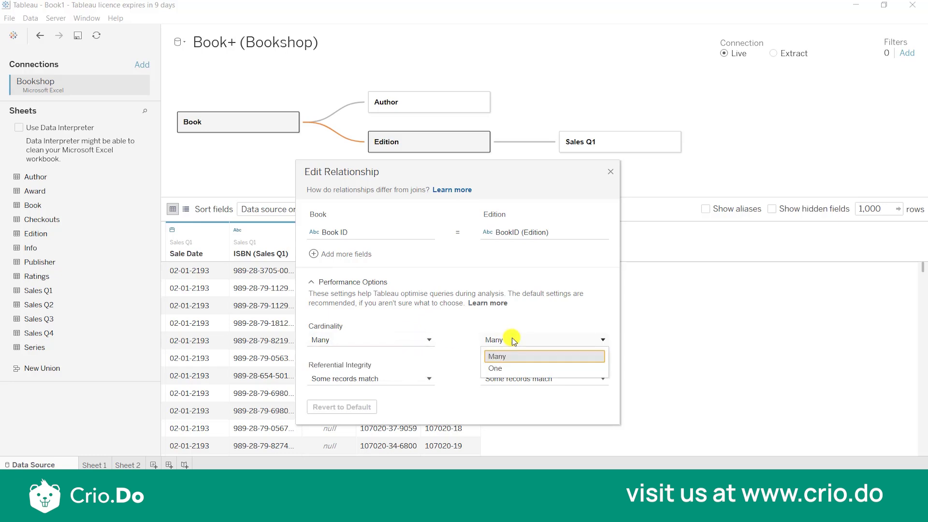
left_click(419, 326)
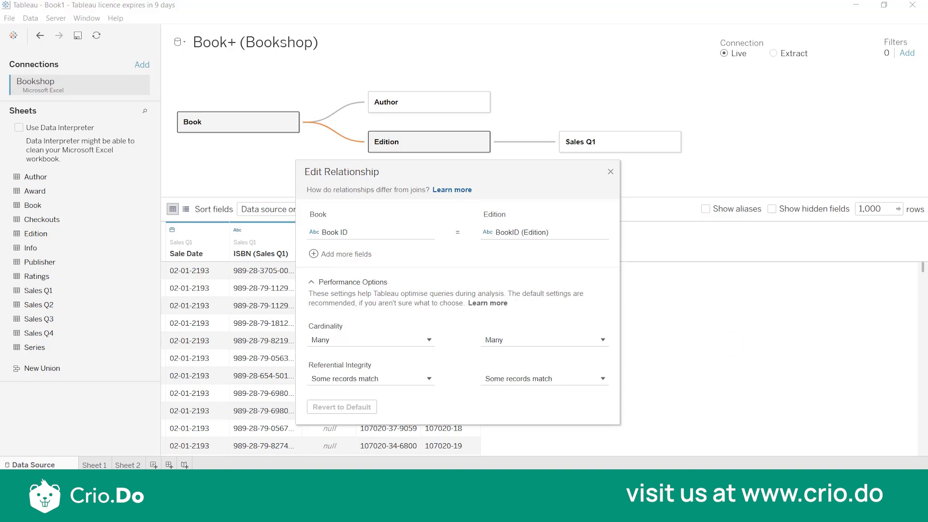
left_click(503, 380)
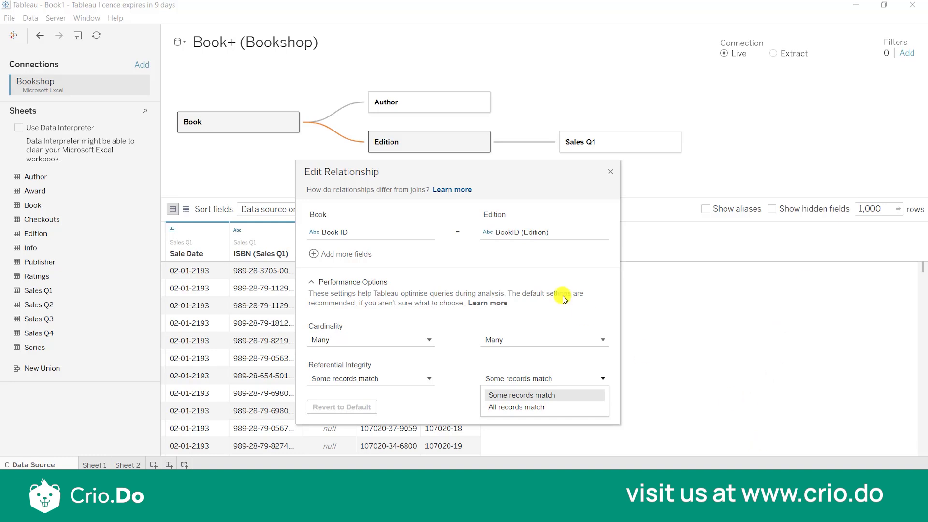
left_click(611, 172)
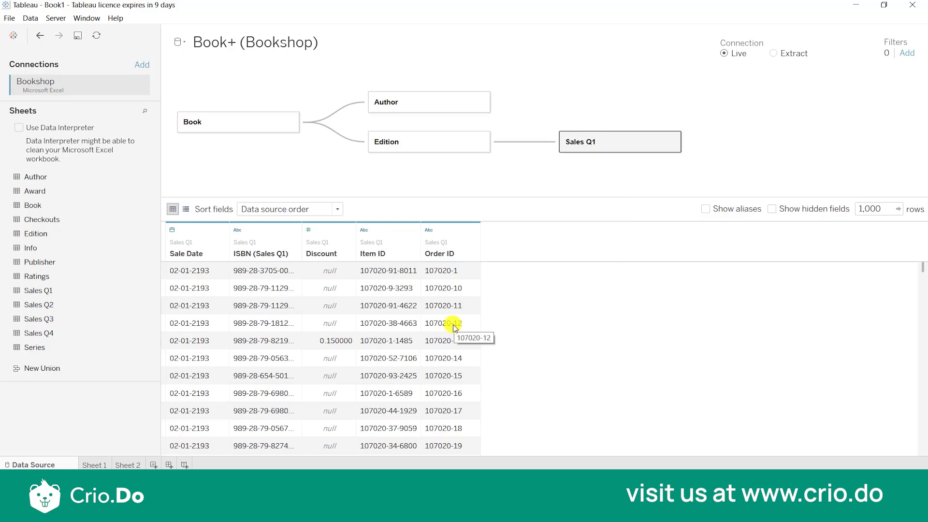
Inner-join the Award and Info sheets inside the Book logical table, matching Book ID to BookID1 for Info.
double_click(237, 125)
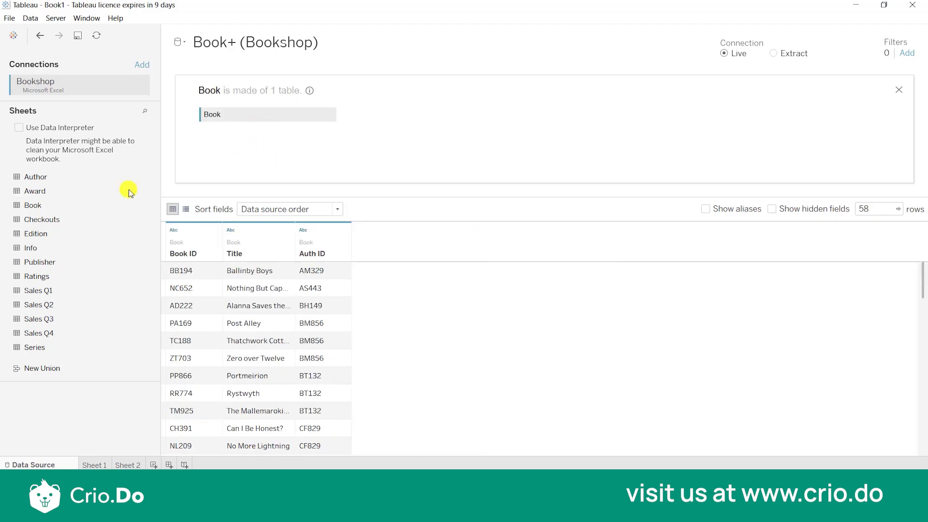
left_click_drag(77, 192, 462, 106)
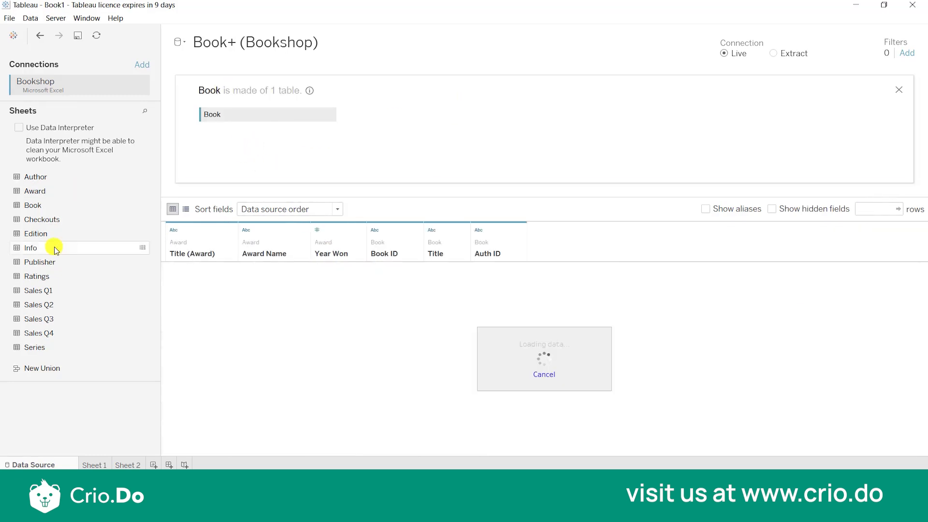
left_click_drag(56, 247, 398, 170)
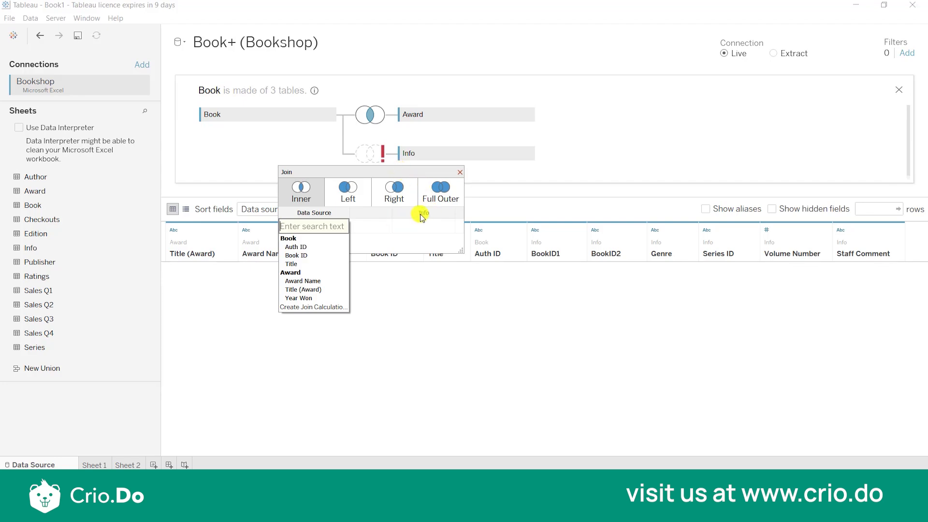
left_click(436, 214)
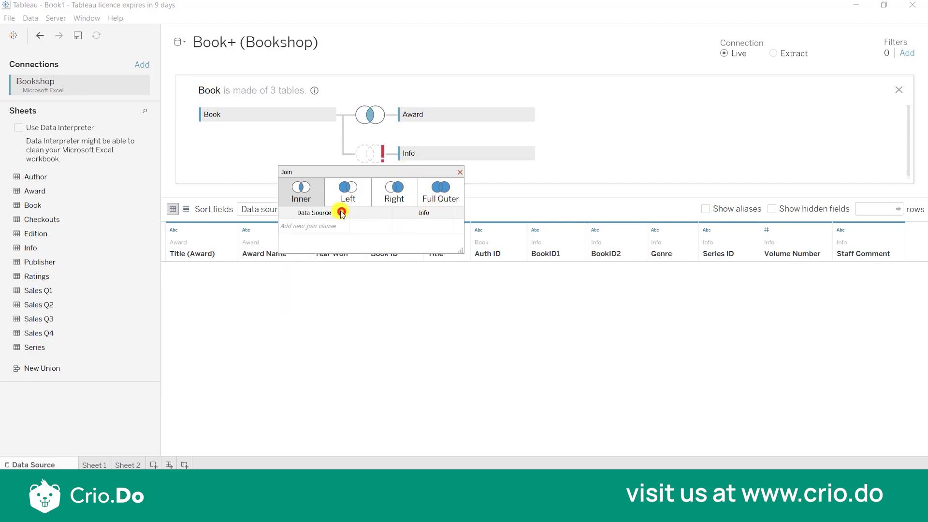
left_click(318, 234)
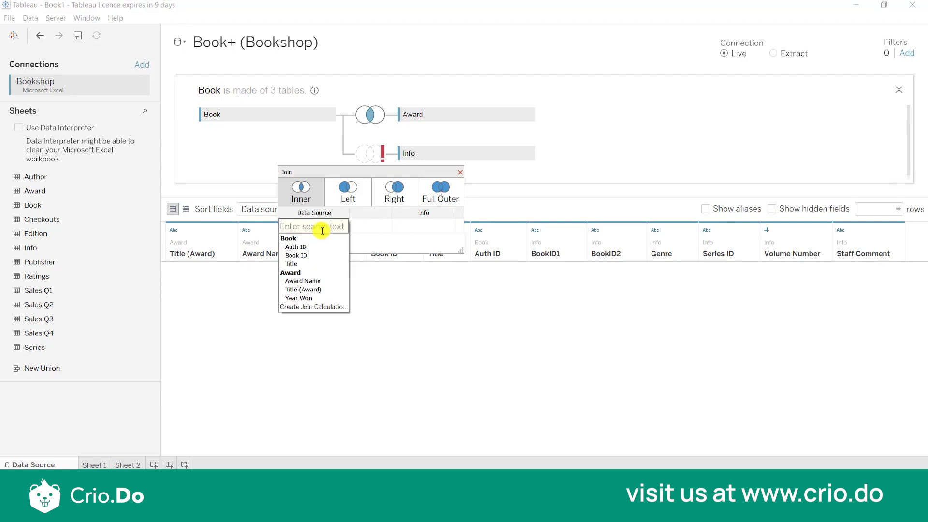
left_click(322, 255)
left_click(414, 227)
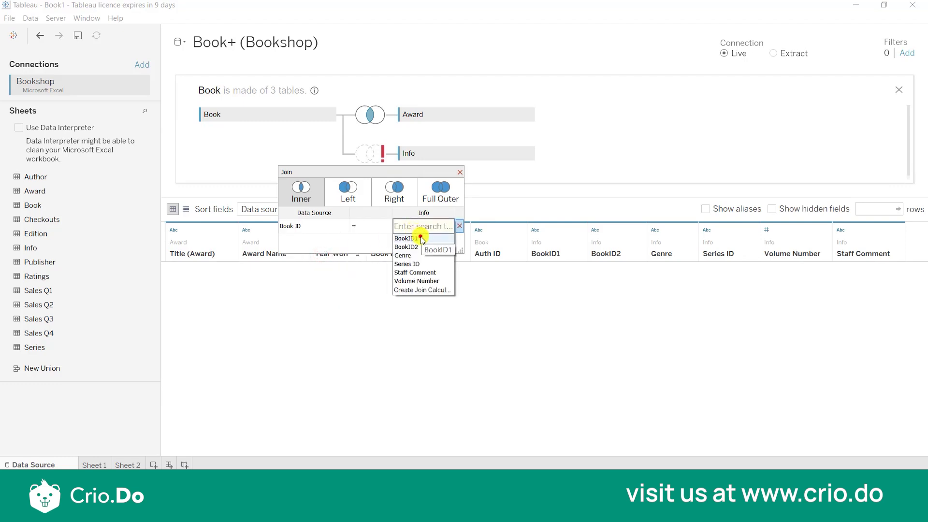
left_click(423, 240)
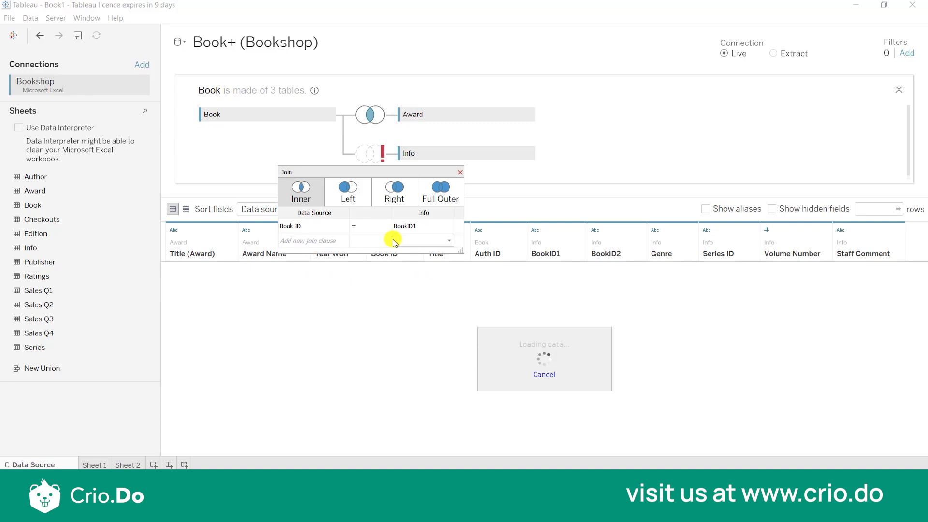
left_click(460, 172)
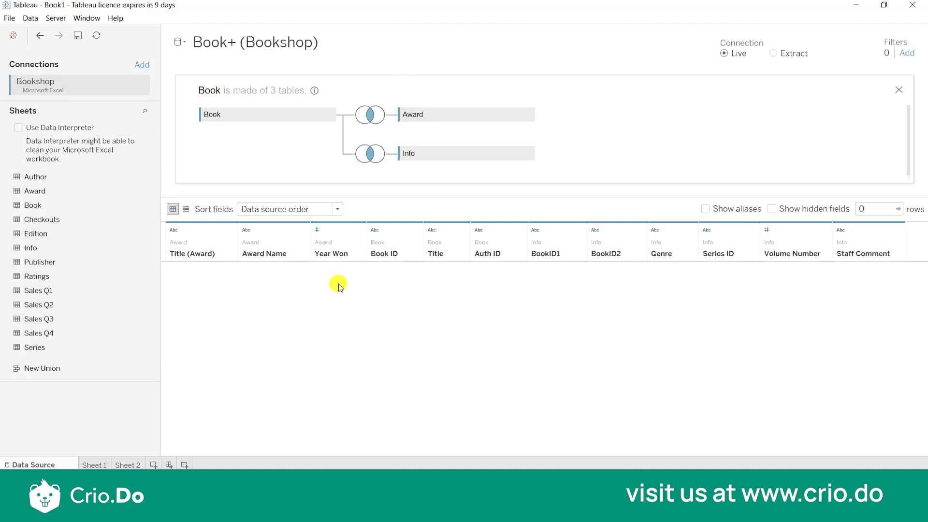
left_click(900, 91)
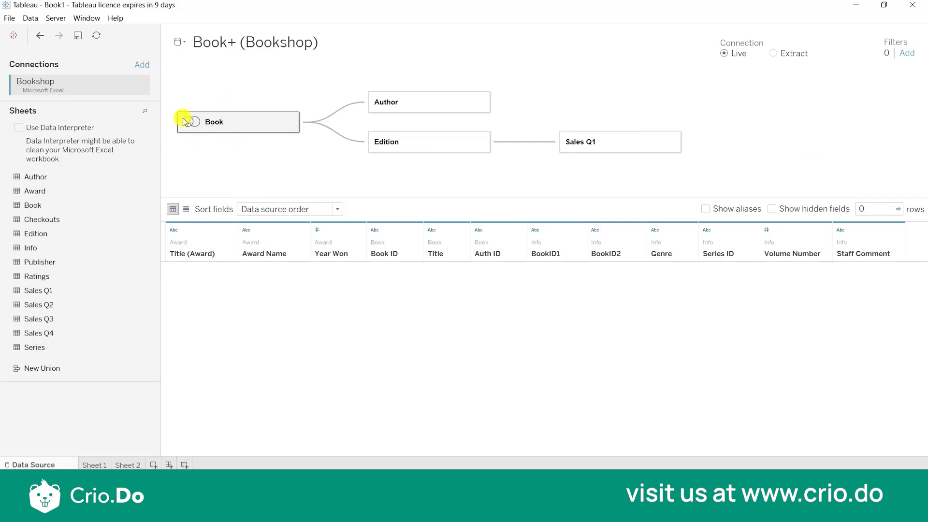
Remove the joined Award and Info tables from the Book logical table and return to the relationship canvas.
mouse_move(220, 124)
left_click(289, 123)
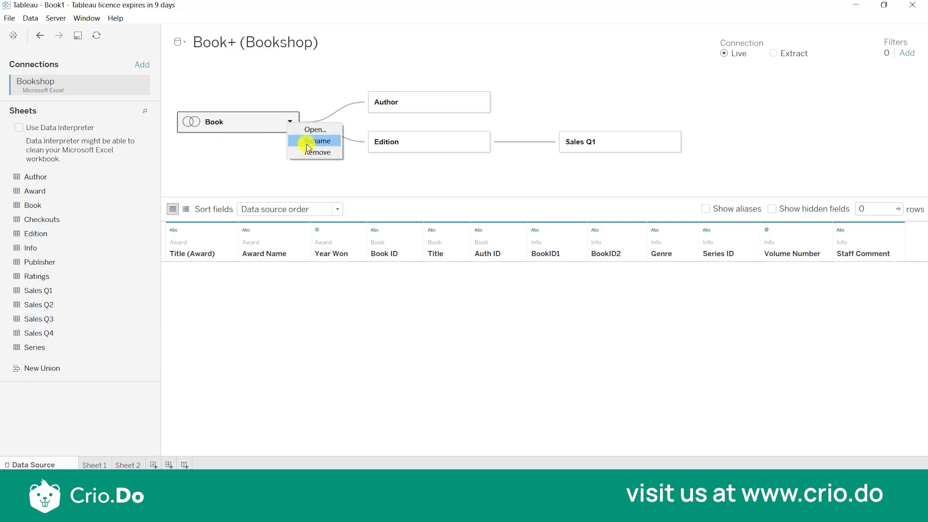
left_click(295, 129)
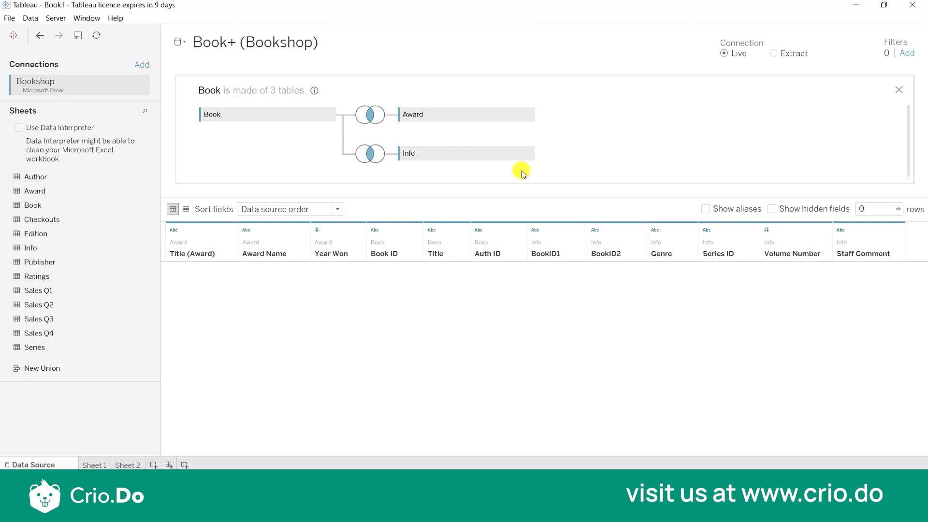
left_click(530, 120)
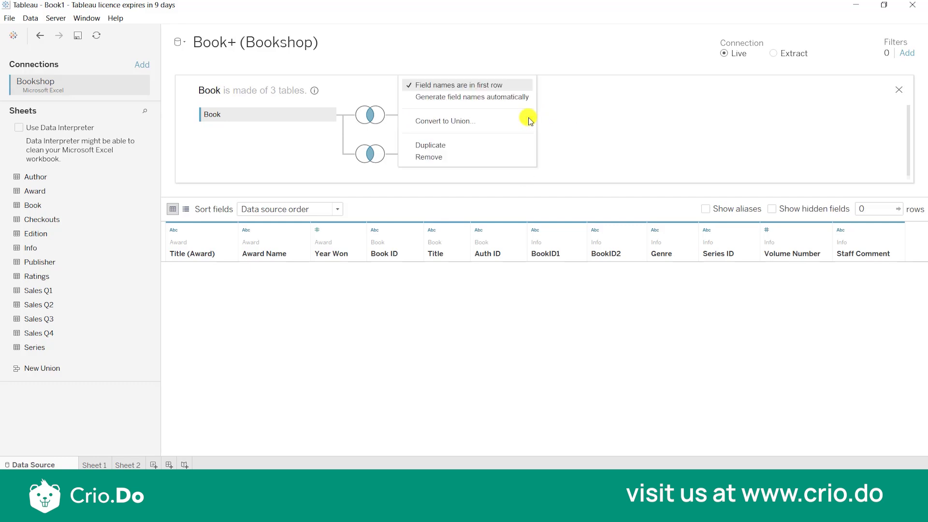
left_click(490, 159)
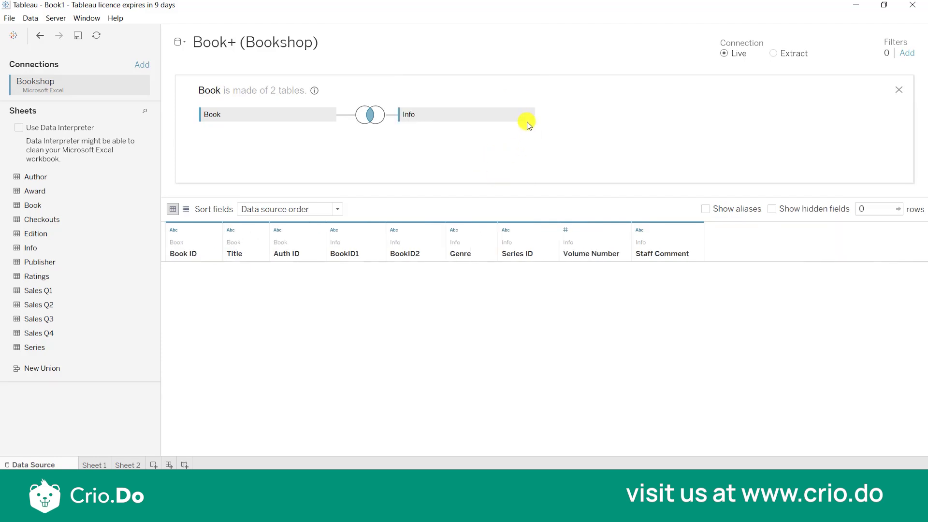
left_click(527, 118)
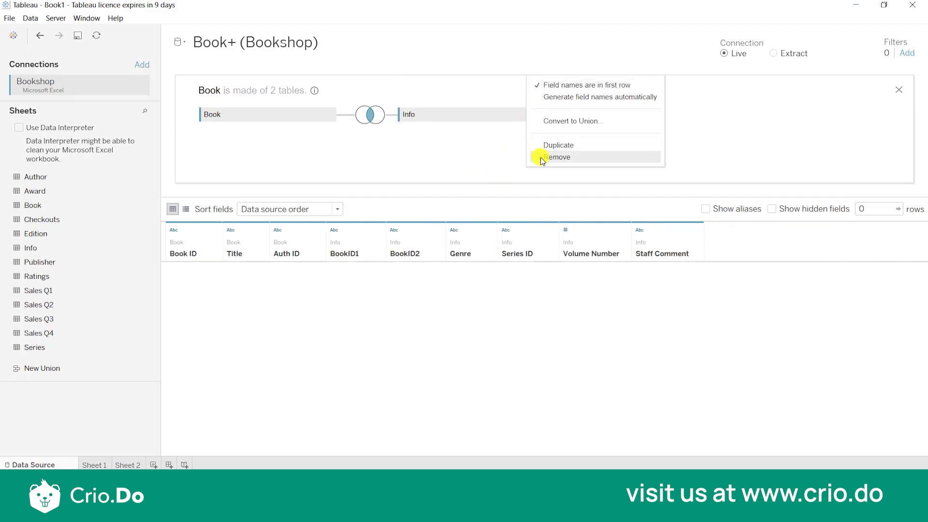
left_click(900, 91)
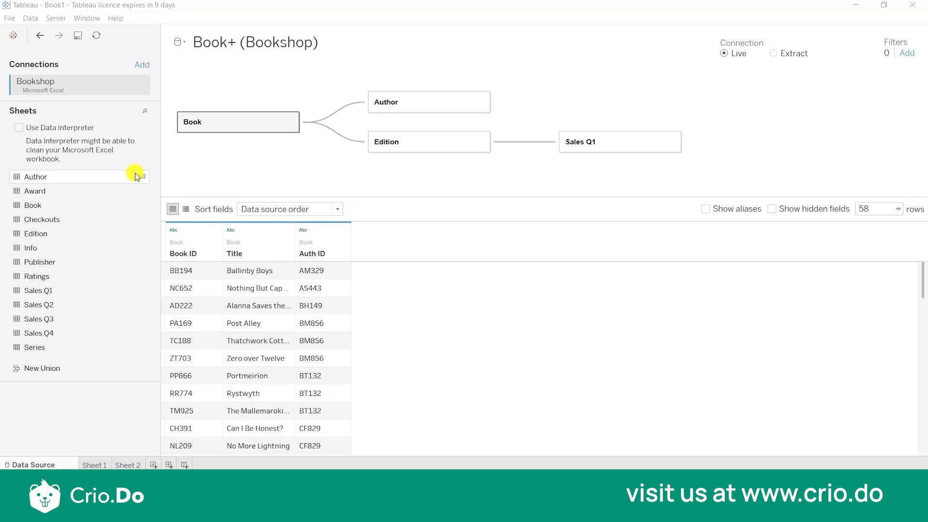
Relate the Award, Checkouts and Ratings sheets to the Book table, keeping the suggested matching fields.
left_click_drag(73, 191, 391, 179)
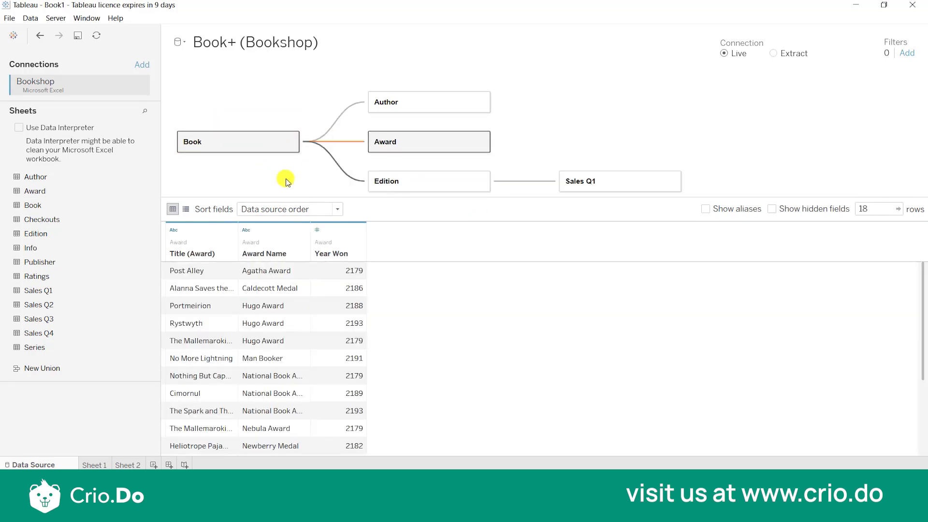
left_click(611, 173)
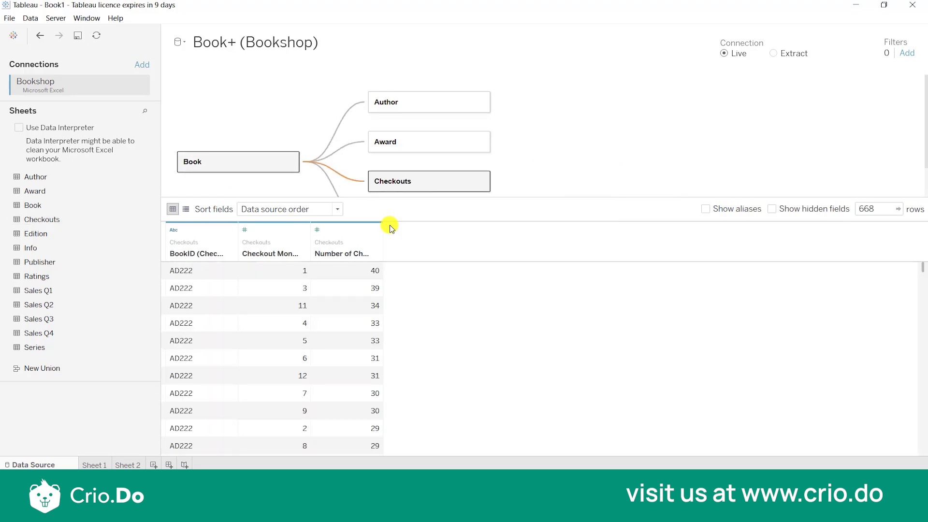
left_click(611, 172)
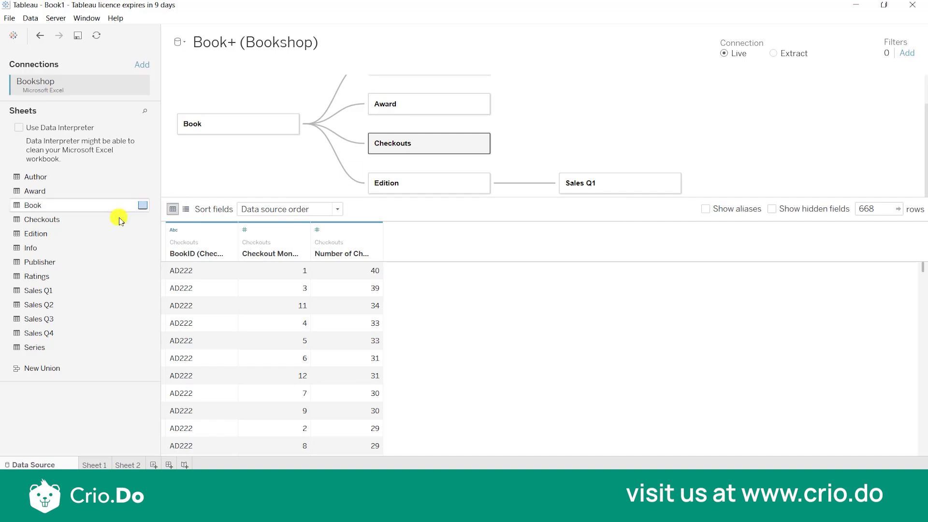
left_click(75, 276)
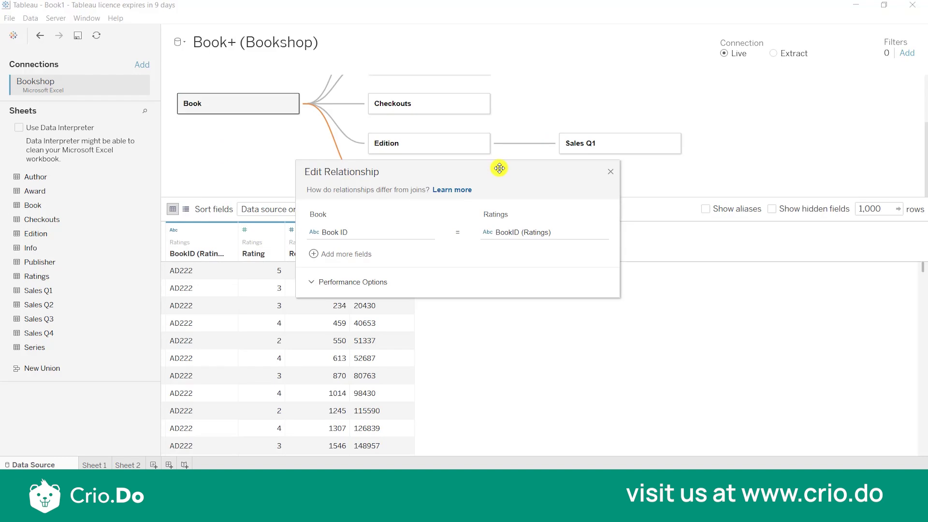
left_click(611, 171)
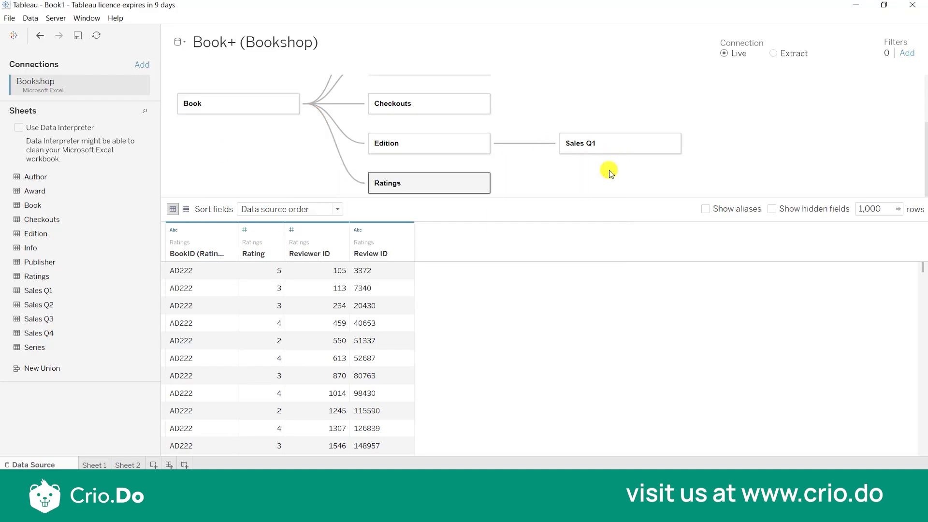
left_click(798, 251)
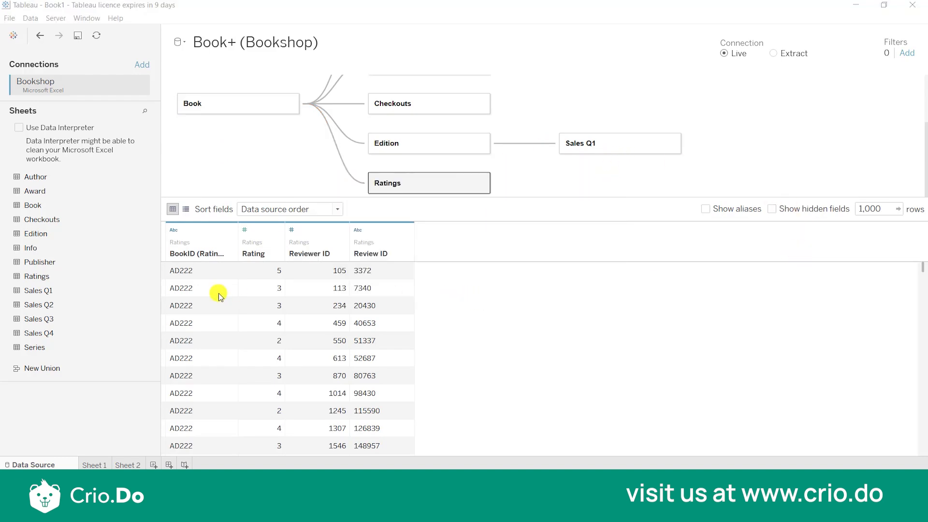
Add the Series sheet to the canvas as a table related to Book, leaving its matching fields unset.
left_click(58, 351)
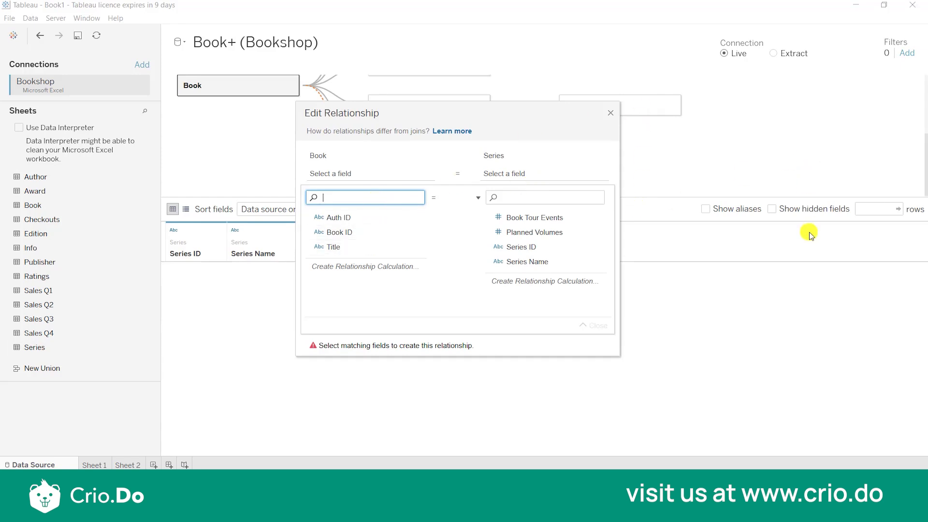
left_click(798, 250)
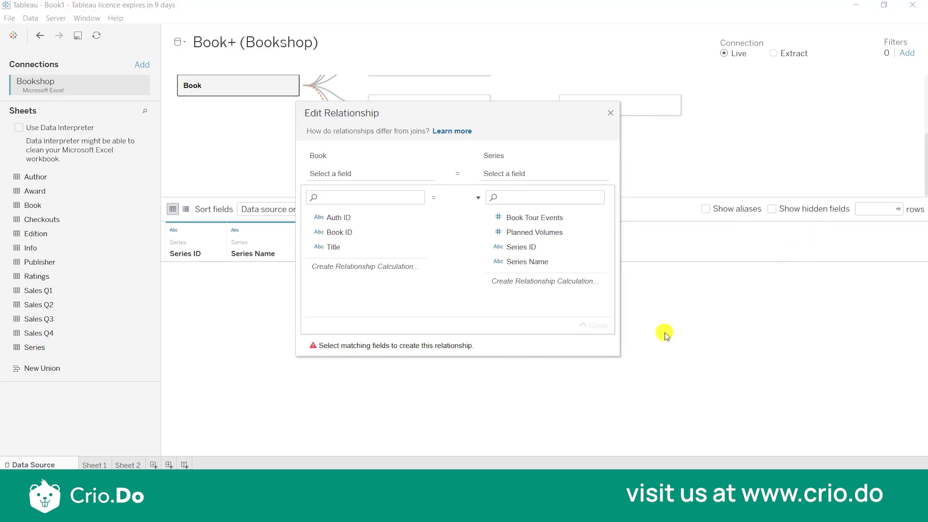
left_click(611, 112)
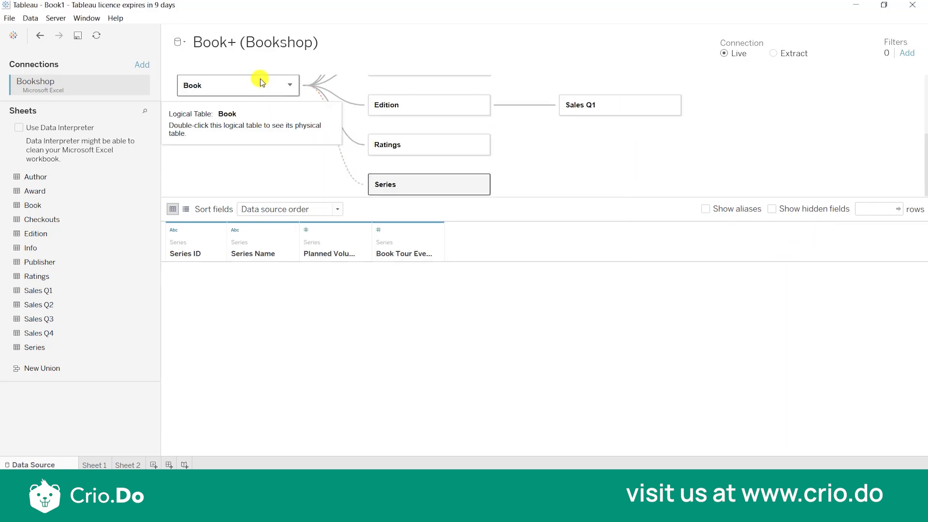
Inner-join the Info sheet inside the Book logical table, matching Book ID to BookID1.
double_click(228, 86)
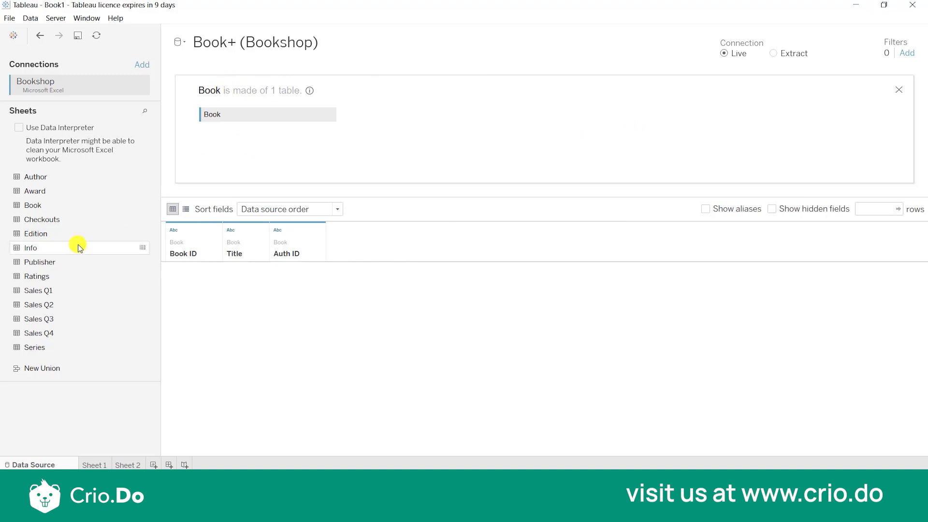
left_click_drag(59, 245, 419, 116)
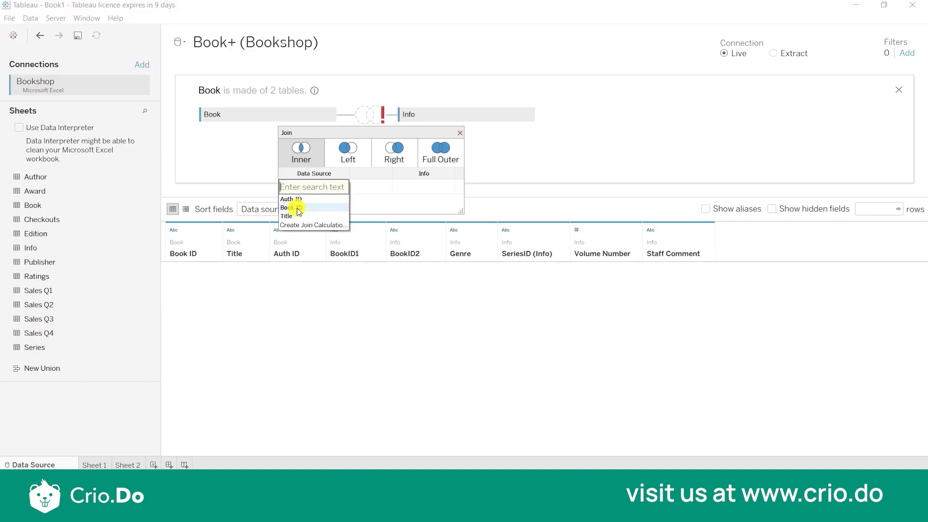
left_click(301, 208)
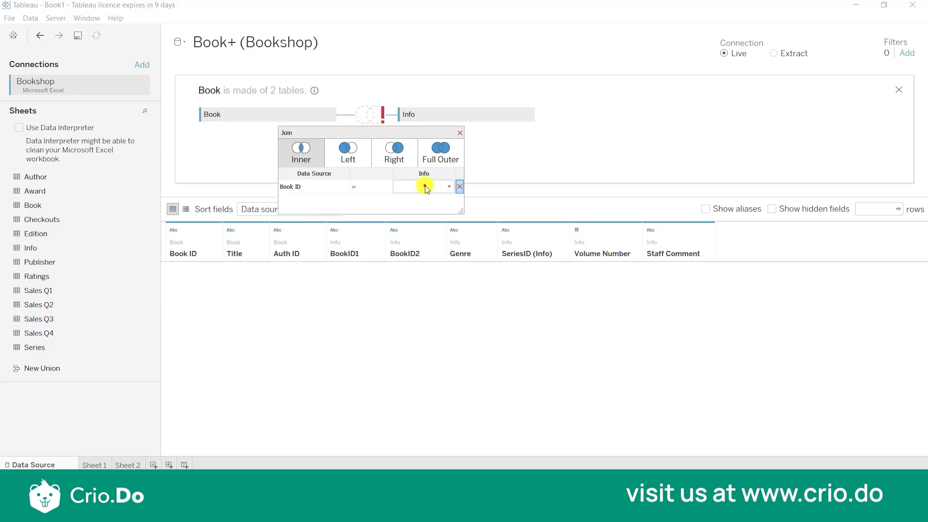
left_click(420, 199)
left_click(426, 187)
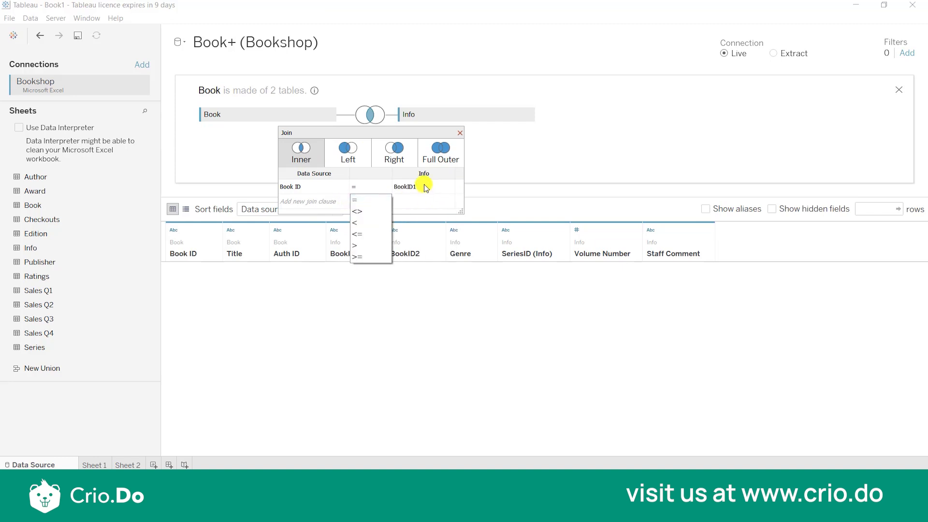
Replace the Info side of the Book join clause with the calculation [BookID1]+[BookID2] and return to the relationship canvas.
left_click(425, 188)
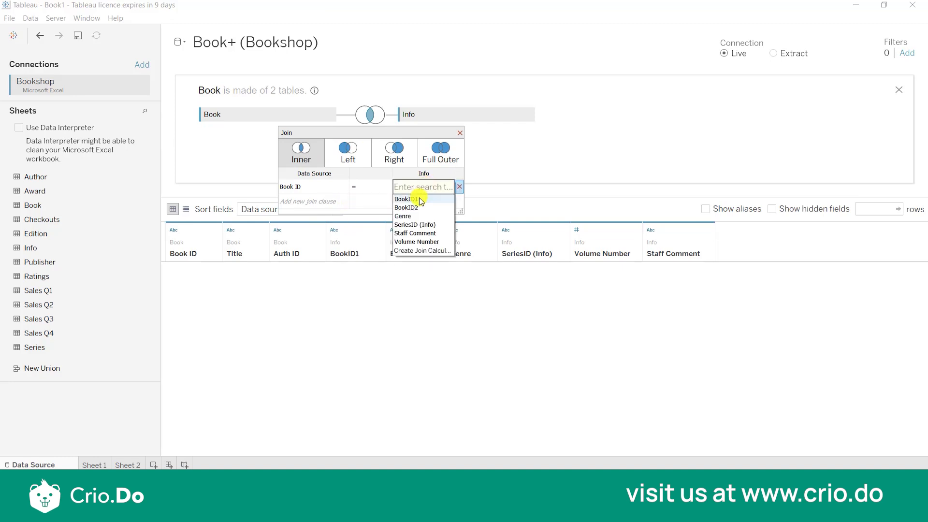
left_click(419, 199)
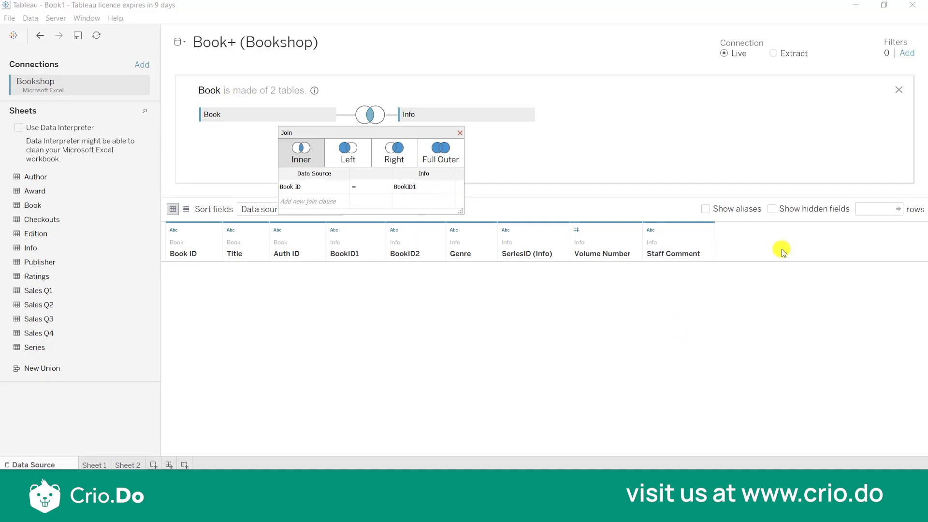
left_click(449, 186)
left_click(431, 250)
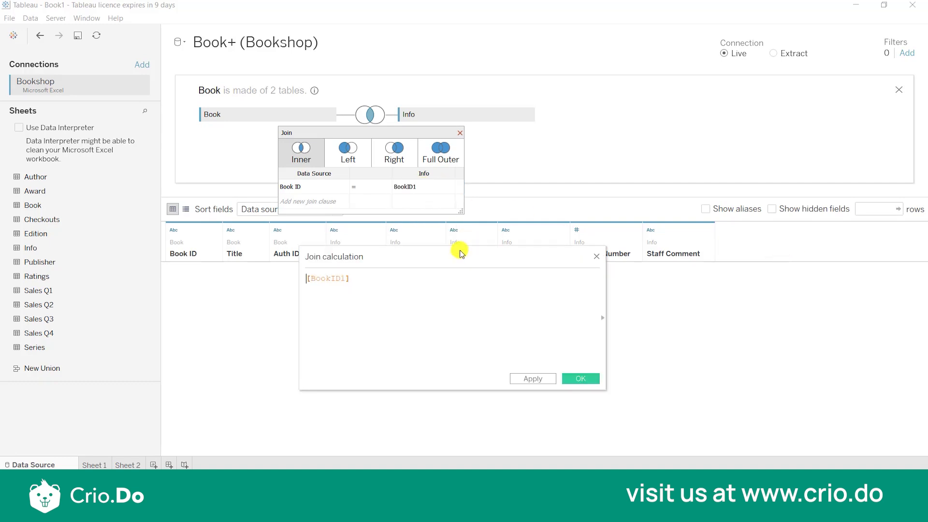
type("+bo")
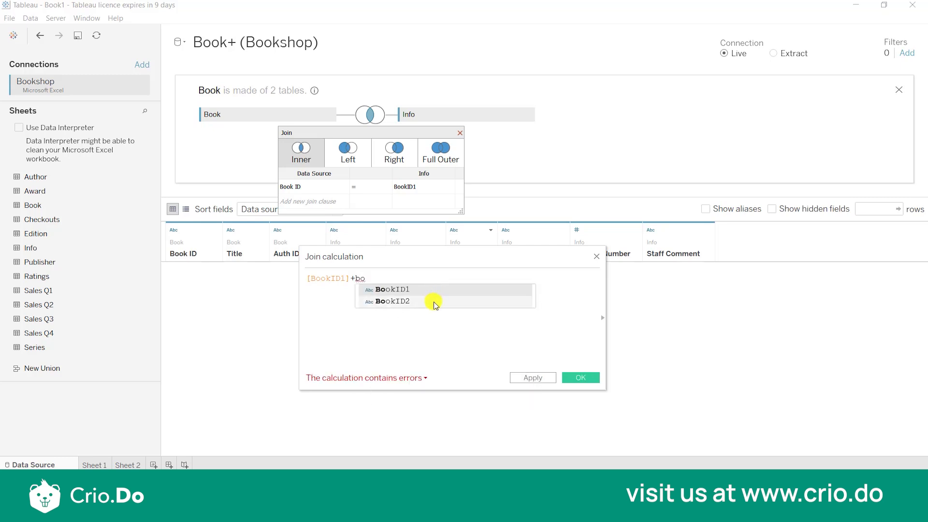
left_click(433, 302)
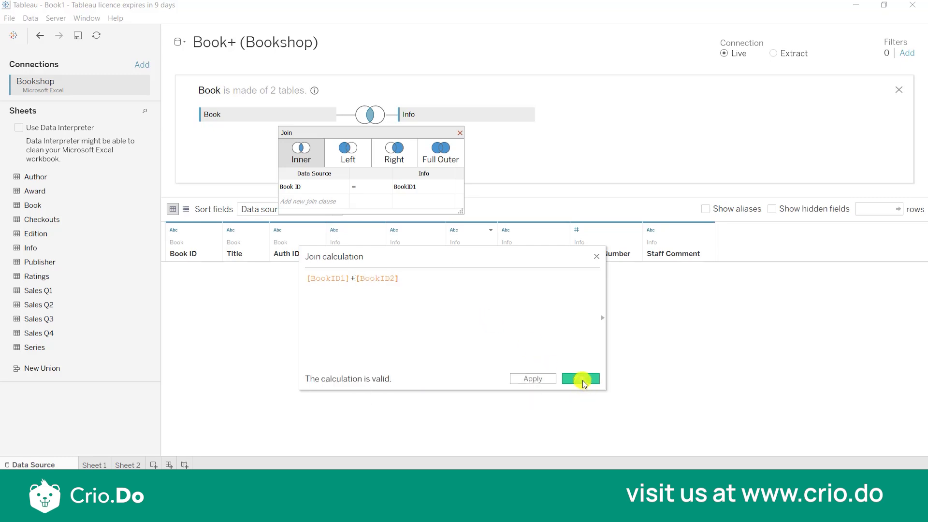
left_click(584, 379)
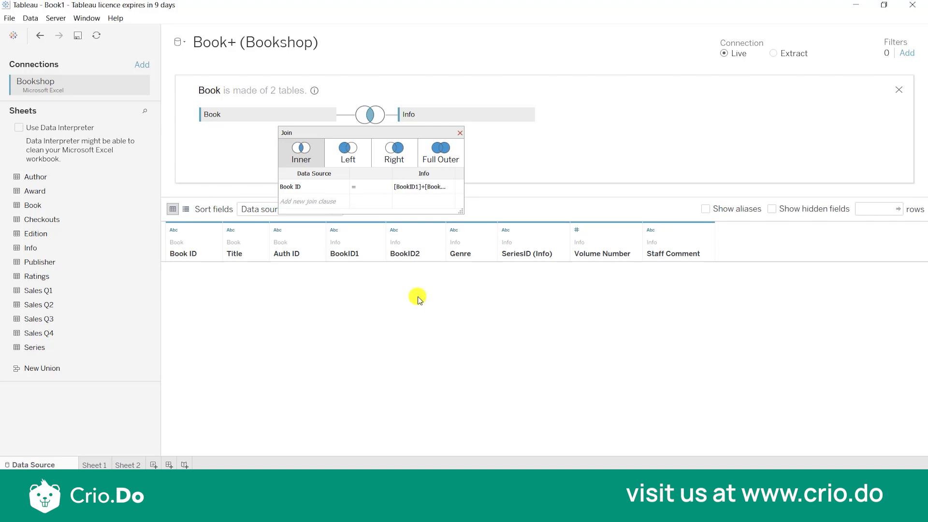
left_click(458, 134)
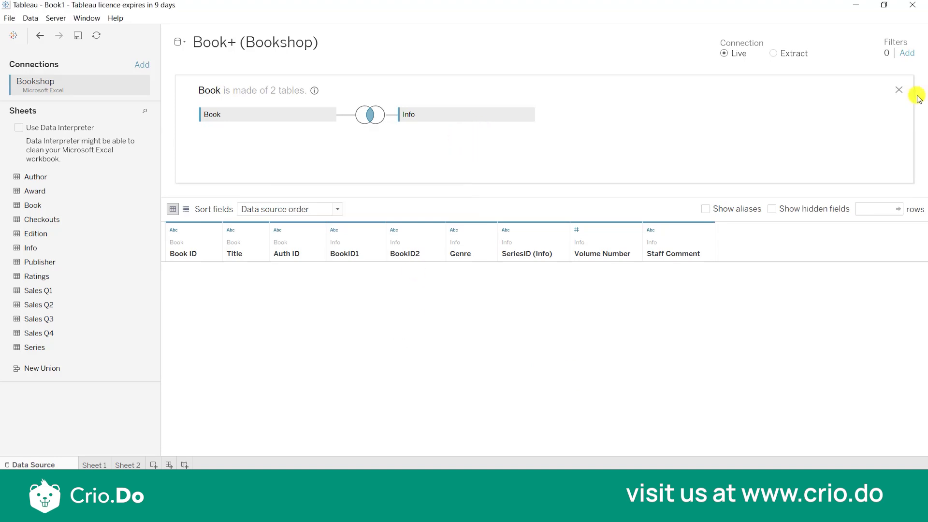
left_click(899, 91)
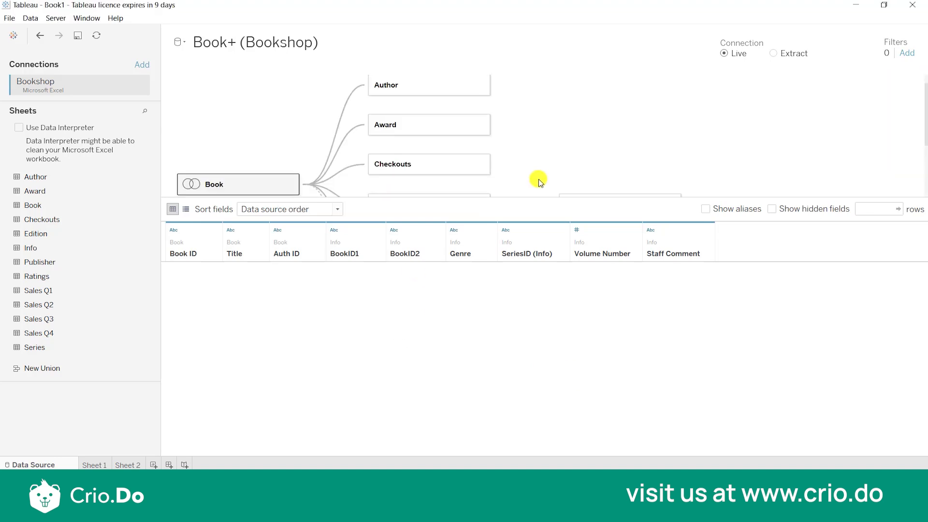
Complete the Book–Series relationship by matching SeriesID (Info) to Series ID.
scroll(575, 128, "down", 2)
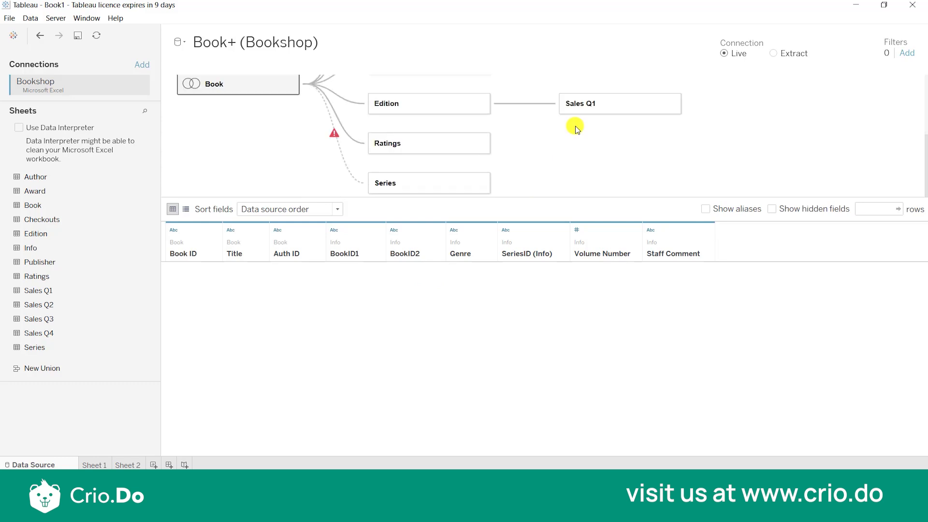
left_click(332, 138)
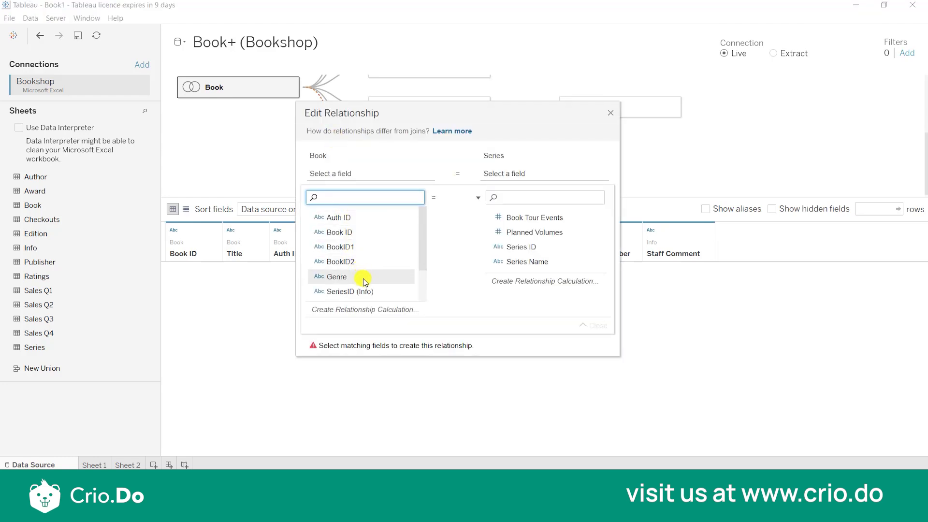
left_click(370, 295)
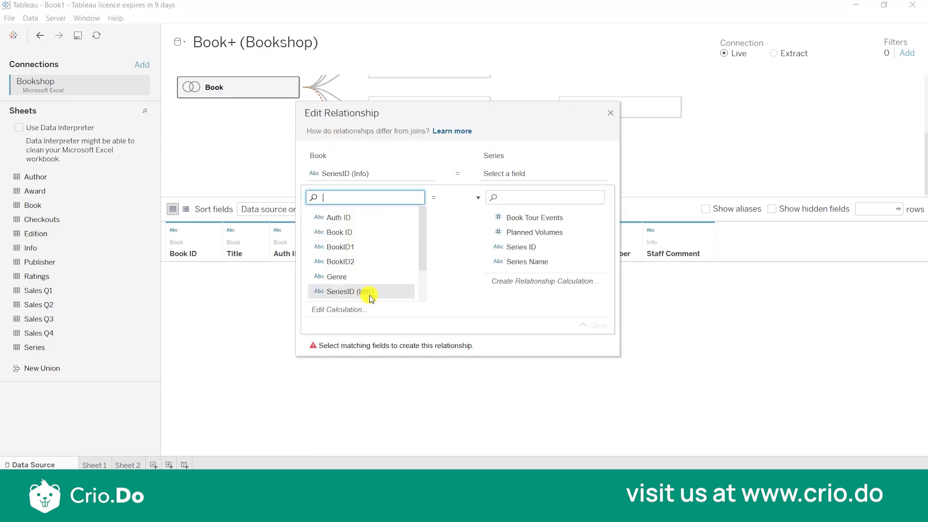
left_click(519, 249)
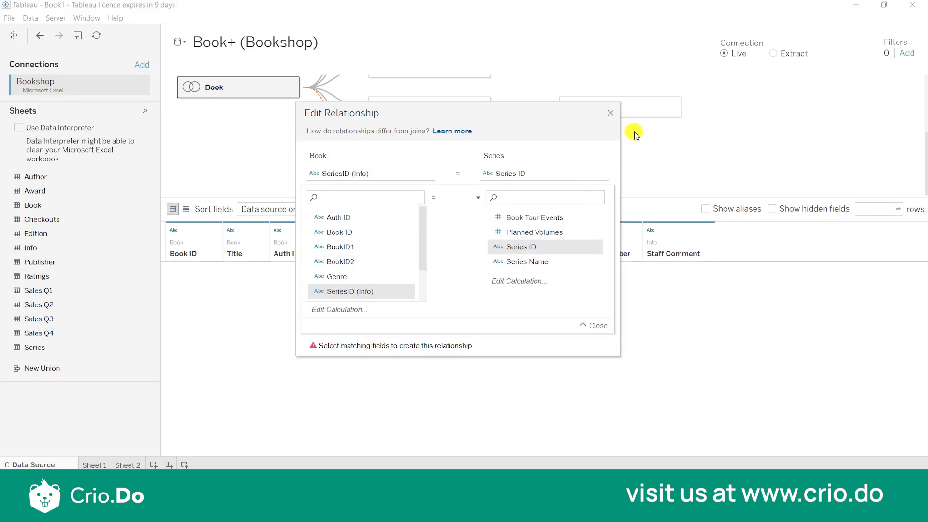
left_click(610, 113)
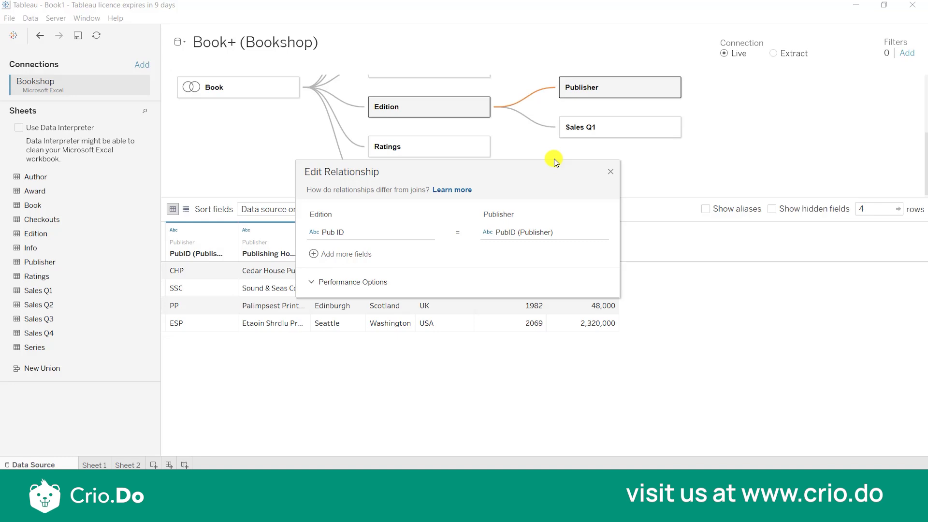
Relate the Publisher sheet to the Edition table, keeping Pub ID matched to PubID (Publisher).
left_click(611, 172)
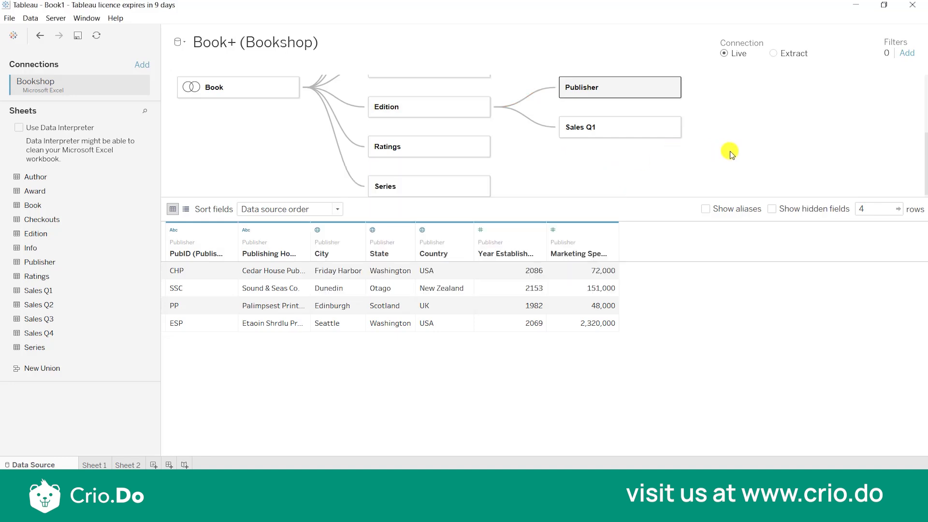
scroll(732, 155, "up", 3)
scroll(732, 150, "down", 3)
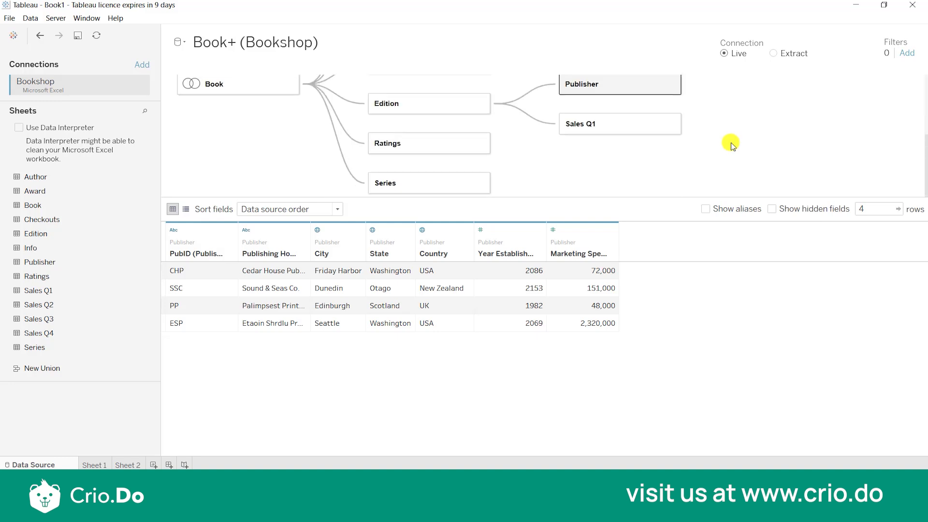
Convert the physical table inside Sales Q1 to a manual union with Sales Q2, Sales Q3 and Sales Q4, and return to the canvas.
double_click(623, 125)
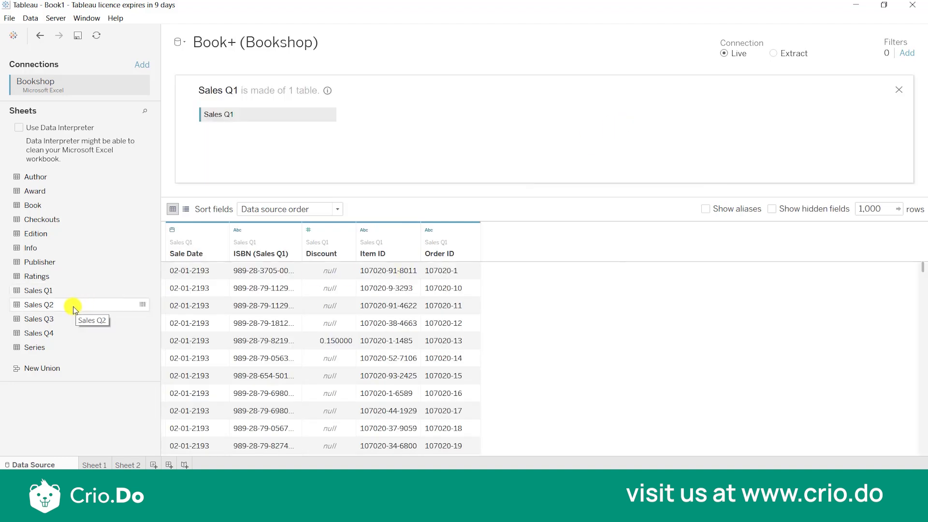
left_click(328, 118)
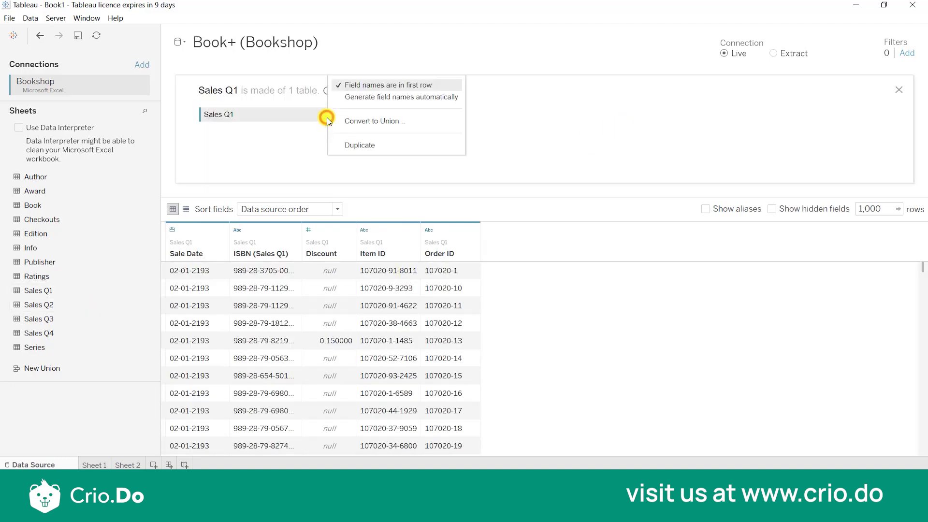
left_click(372, 120)
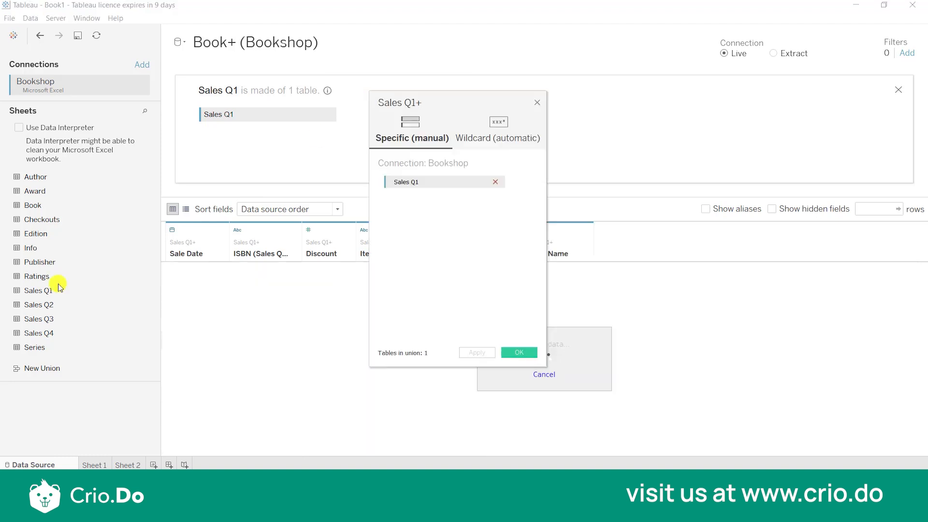
left_click_drag(56, 305, 409, 236)
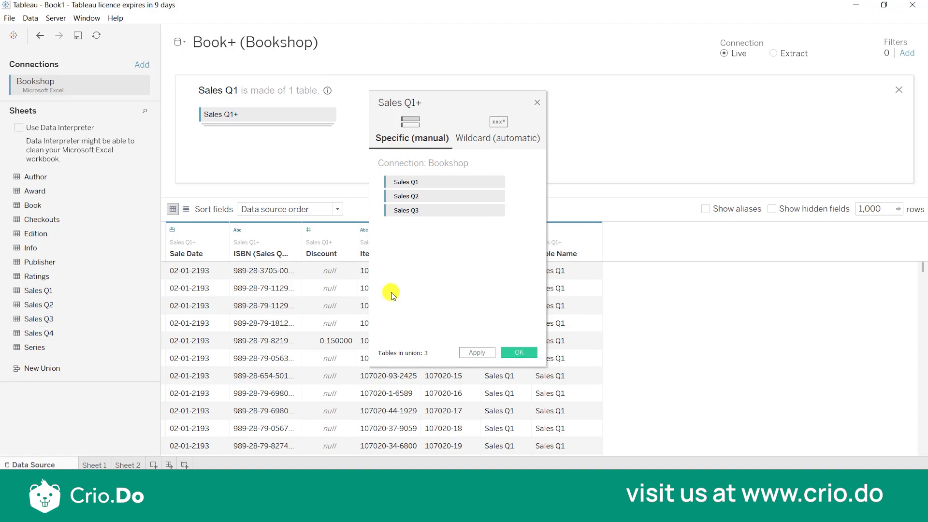
left_click_drag(35, 339, 410, 248)
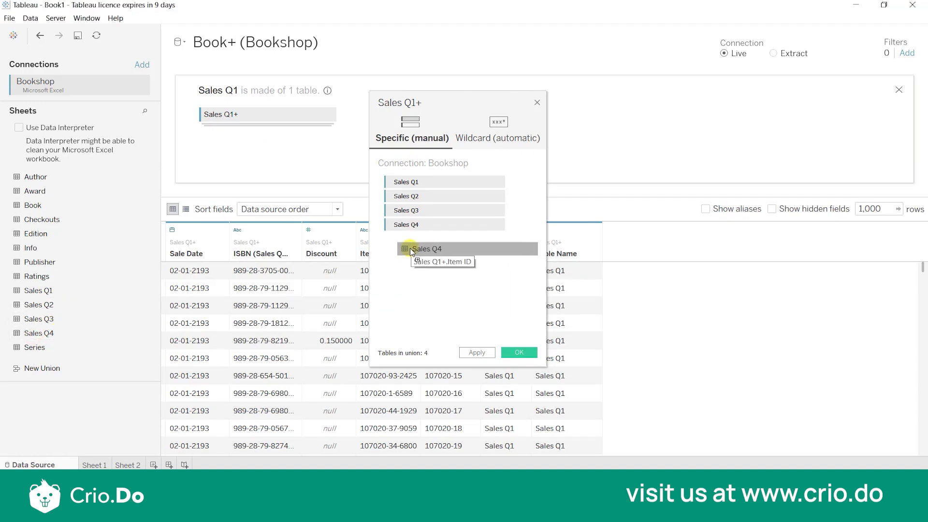
left_click(514, 356)
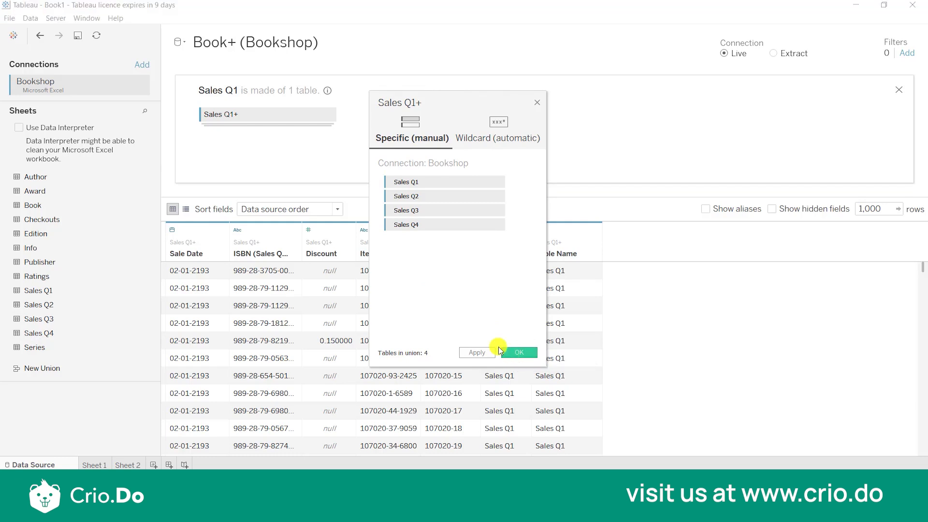
left_click(525, 356)
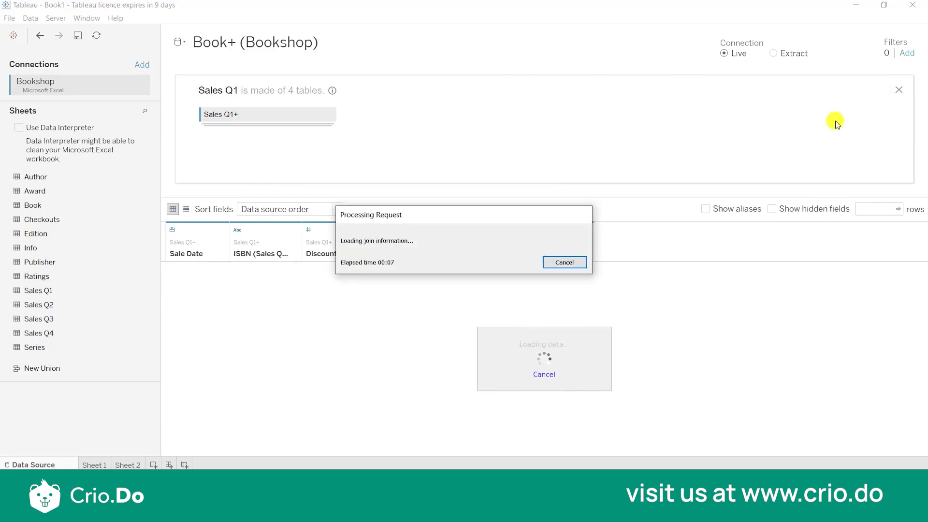
left_click(901, 90)
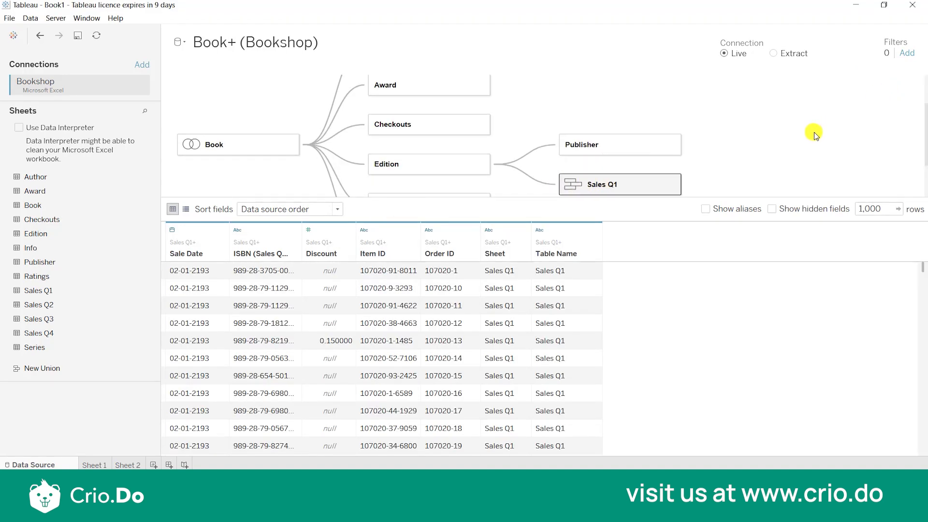
Create a new worksheet with a bar chart of the Book count by author First Name, swapping the axes to make the bars horizontal.
scroll(814, 130, "down", 2)
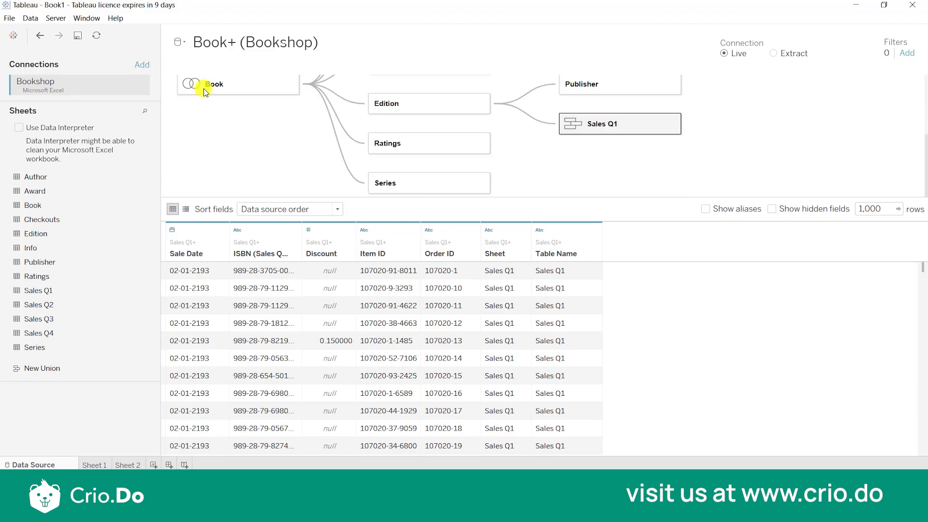
scroll(793, 151, "up", 4)
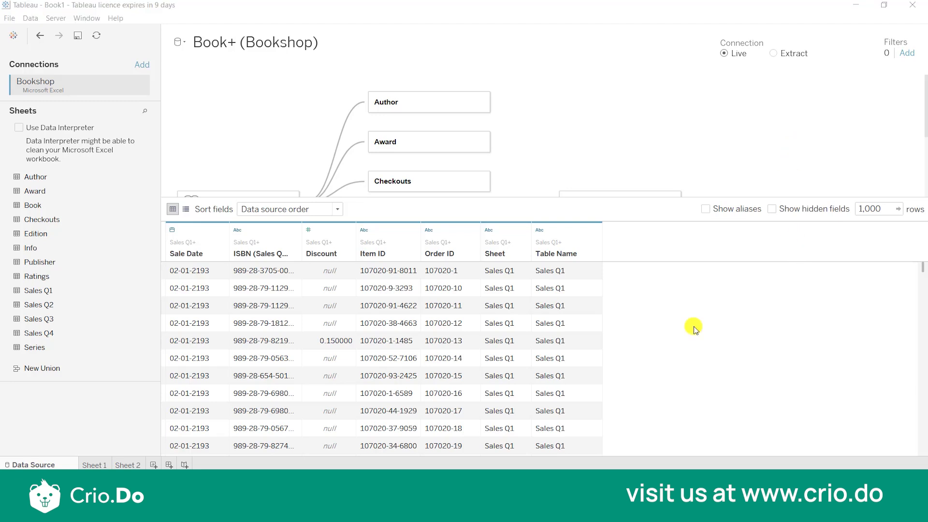
left_click(153, 465)
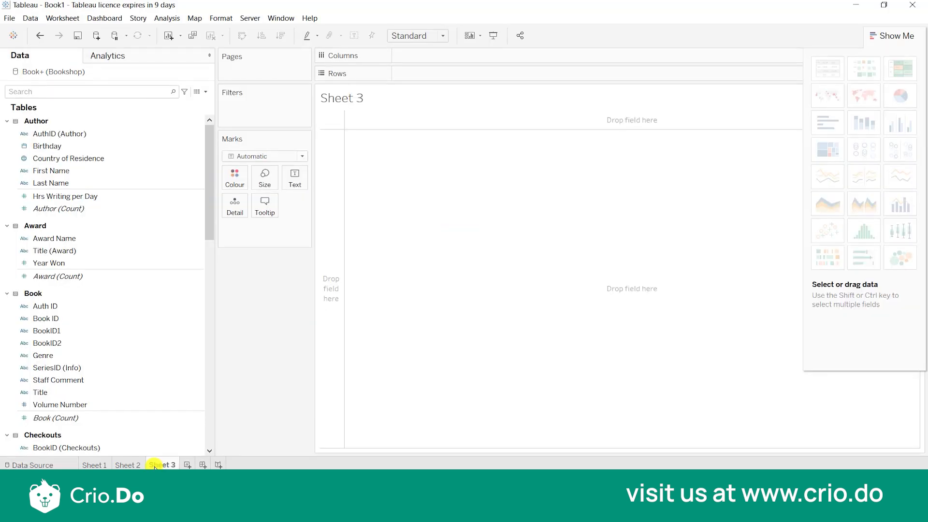
left_click(161, 331)
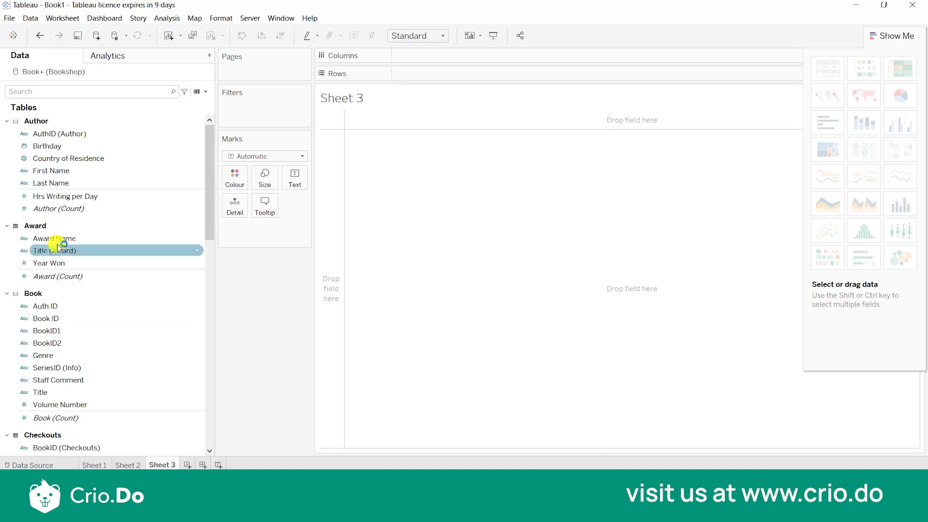
left_click(60, 418)
double_click(61, 419)
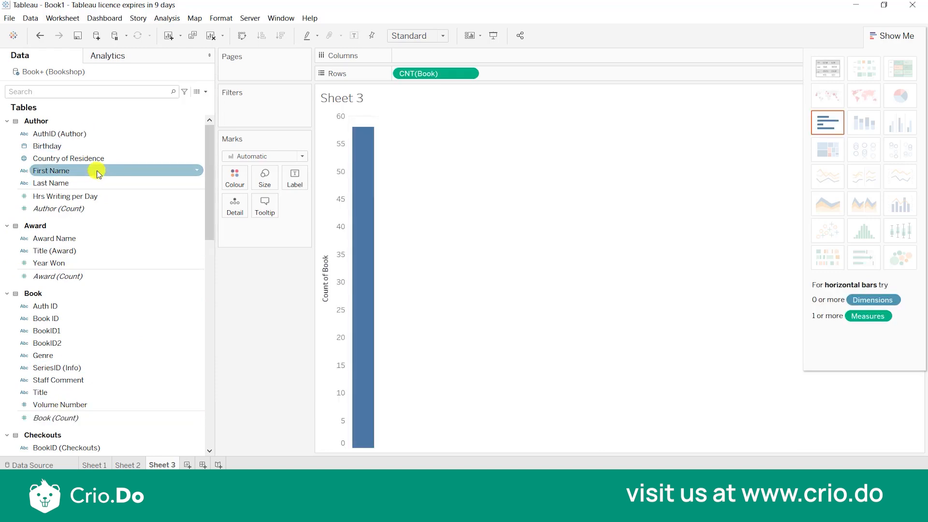
double_click(98, 171)
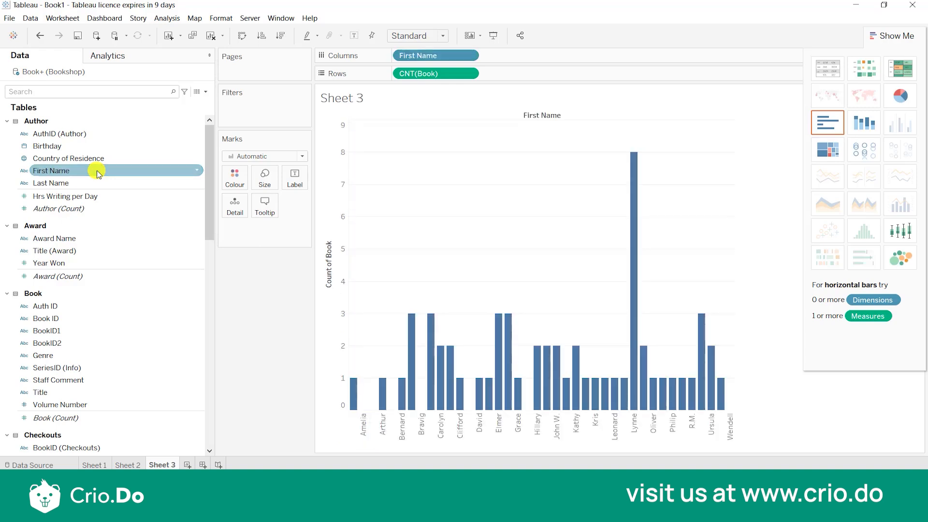
key("ctrl+w")
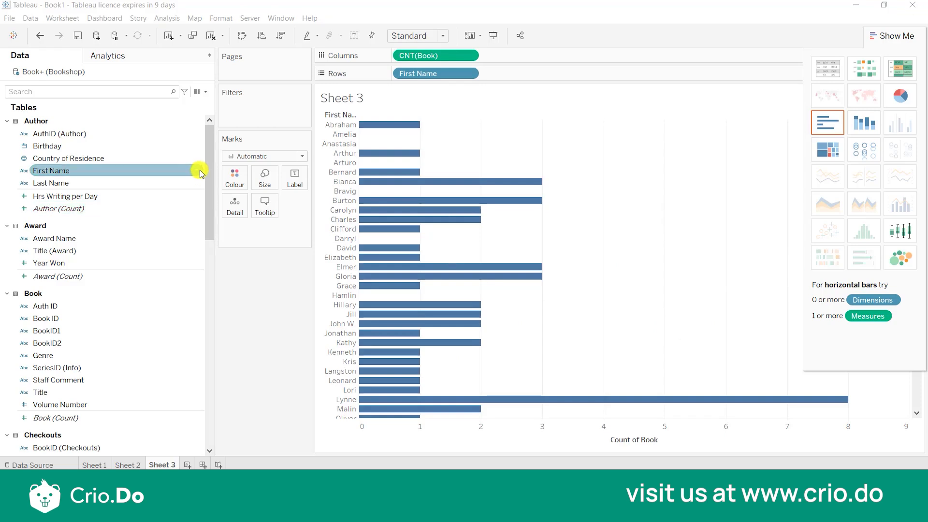
Create a calculated field from the author's First Name with the formula [First Name] + " " + [Last Name].
left_click(200, 172)
right_click(198, 171)
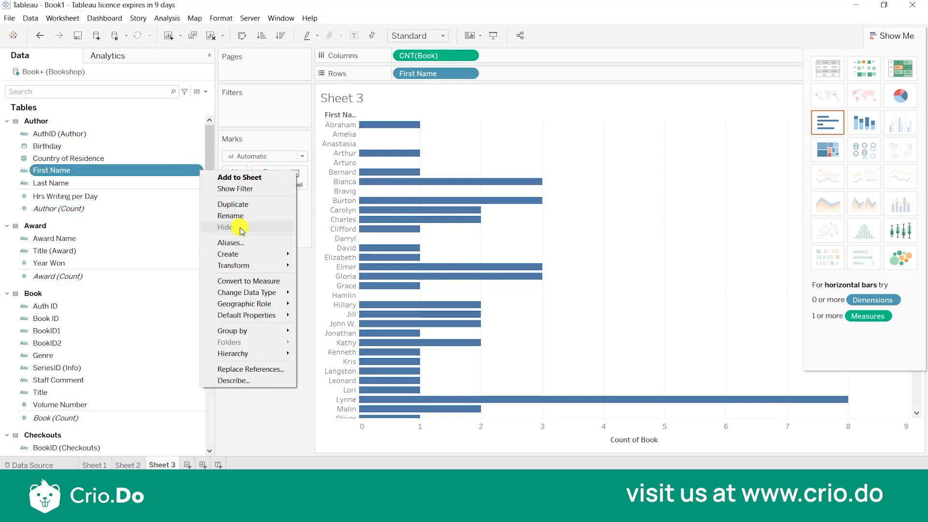
mouse_move(242, 253)
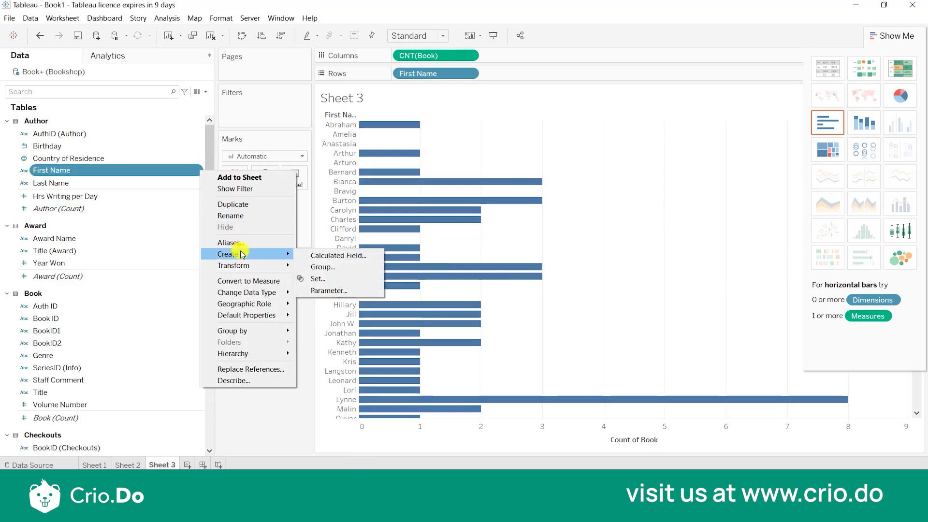
left_click(314, 256)
left_click(388, 292)
type("+")
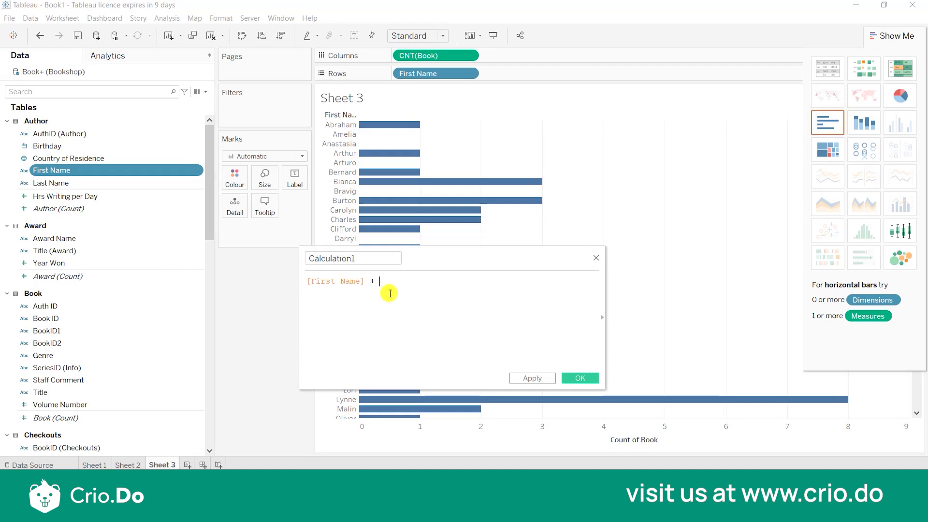
type("\" \"")
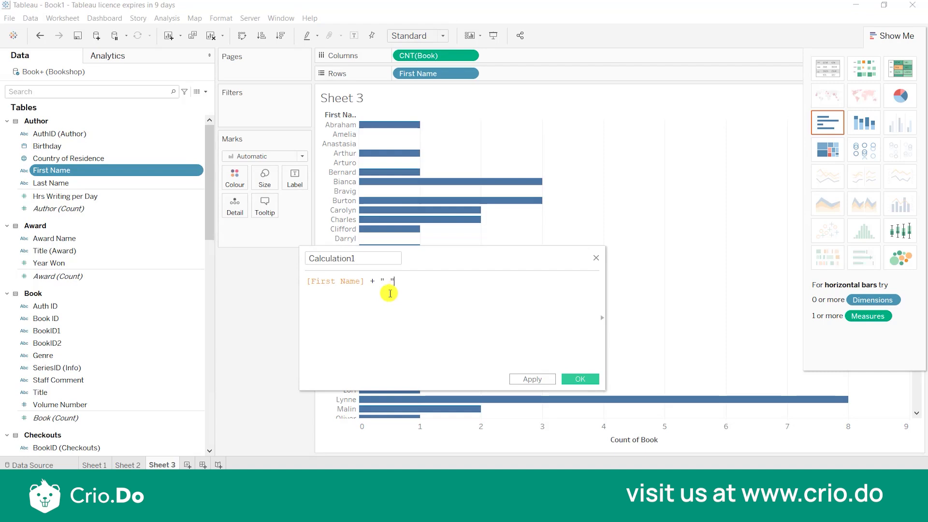
type("\"  + la")
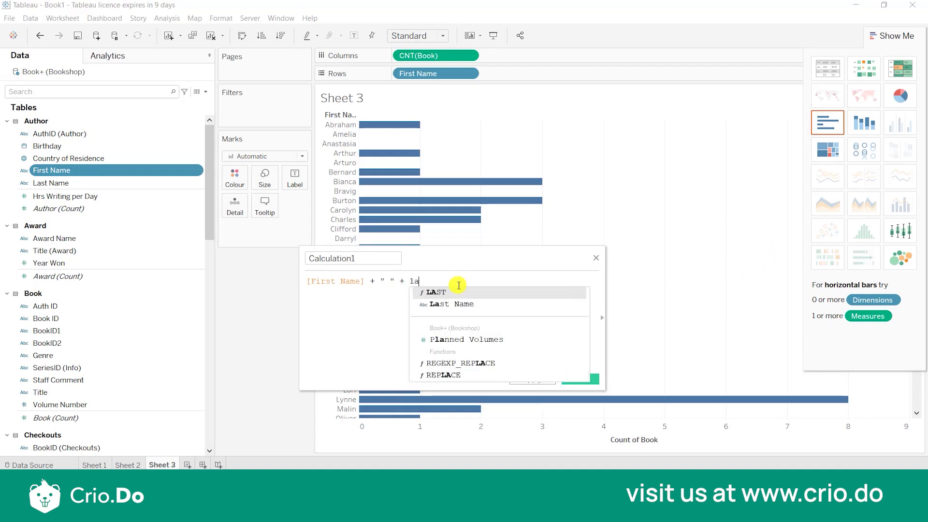
left_click(460, 304)
Name the calculated field "Author name" and save it.
double_click(367, 259)
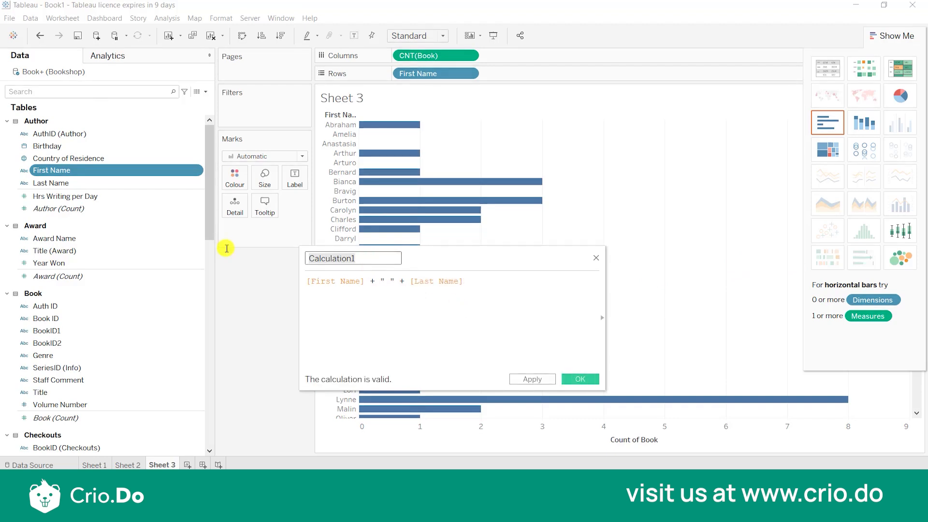
type("Author name")
left_click(589, 378)
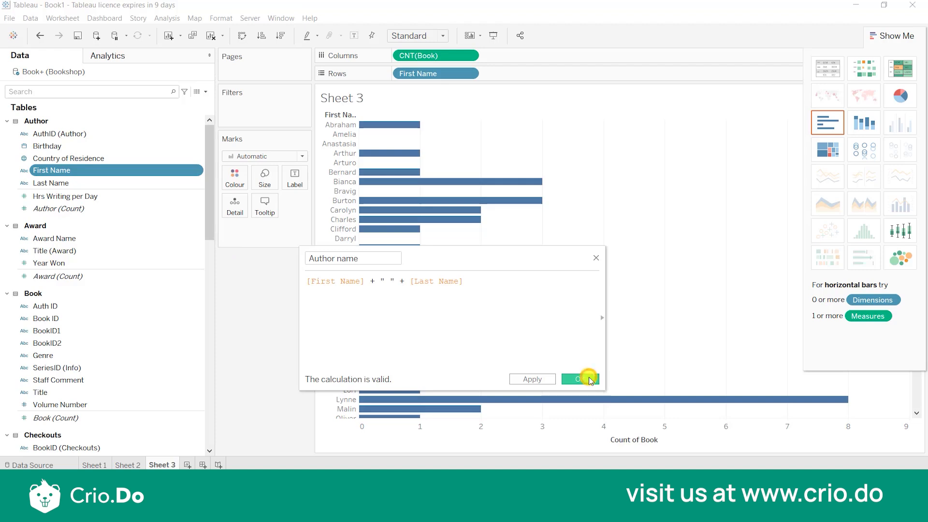
Replace First Name with Author name in the Sheet 3 rows and sort the bars descending by Book count.
left_click_drag(120, 149, 435, 75)
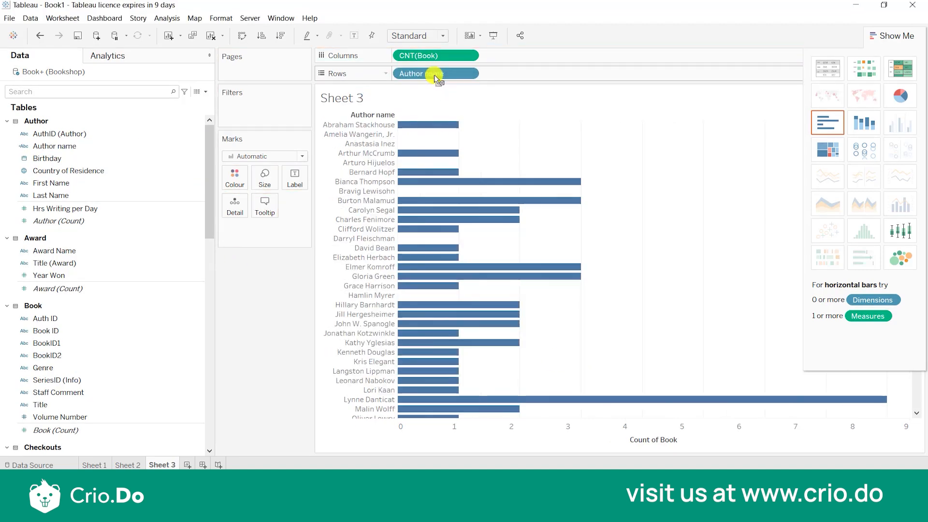
left_click(280, 38)
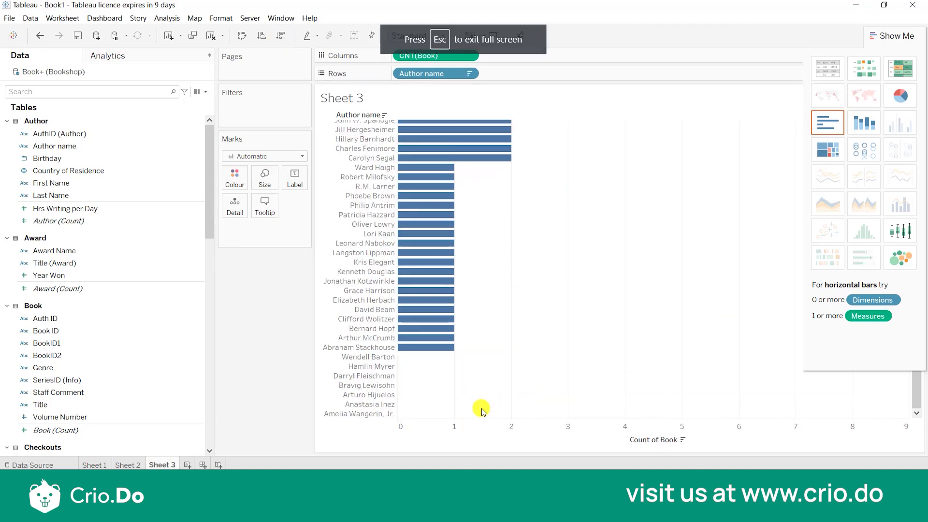
scroll(612, 410, "down", 5)
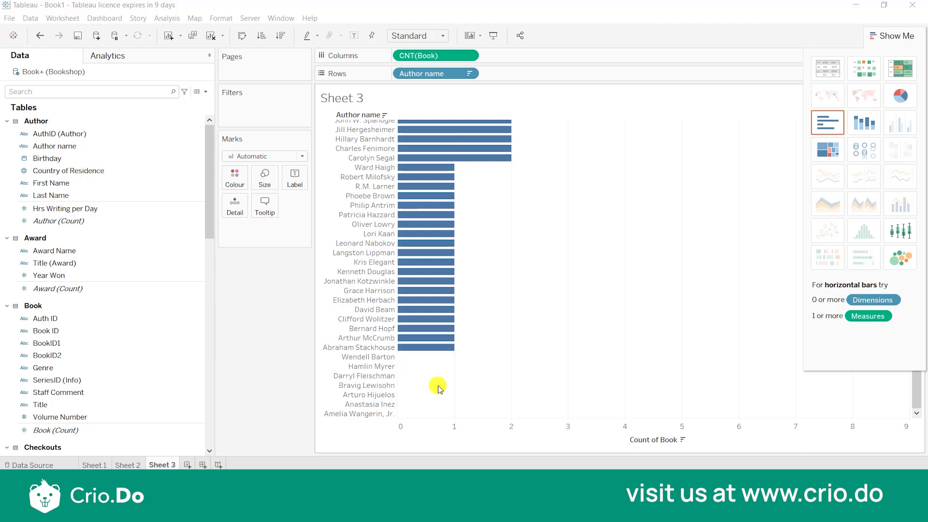
Show mark labels on the Book count bars in Sheet 3.
left_click(302, 170)
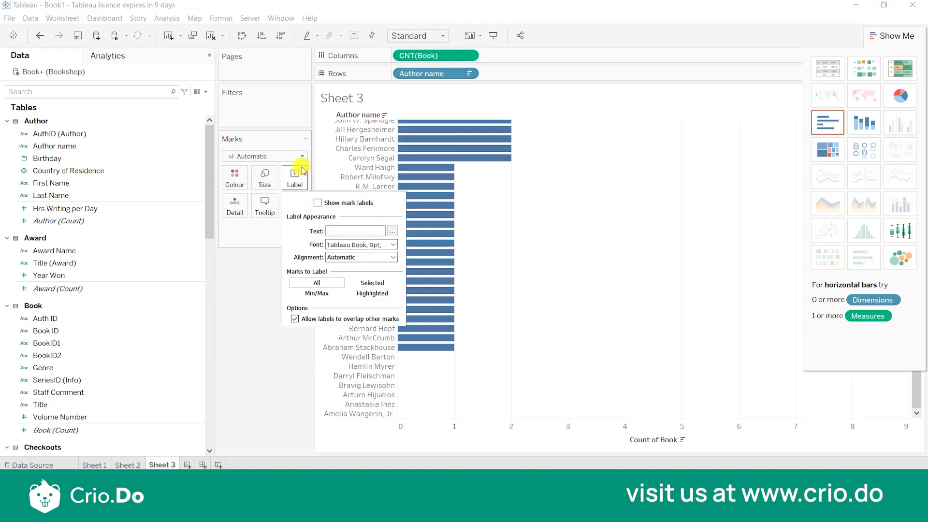
left_click(317, 203)
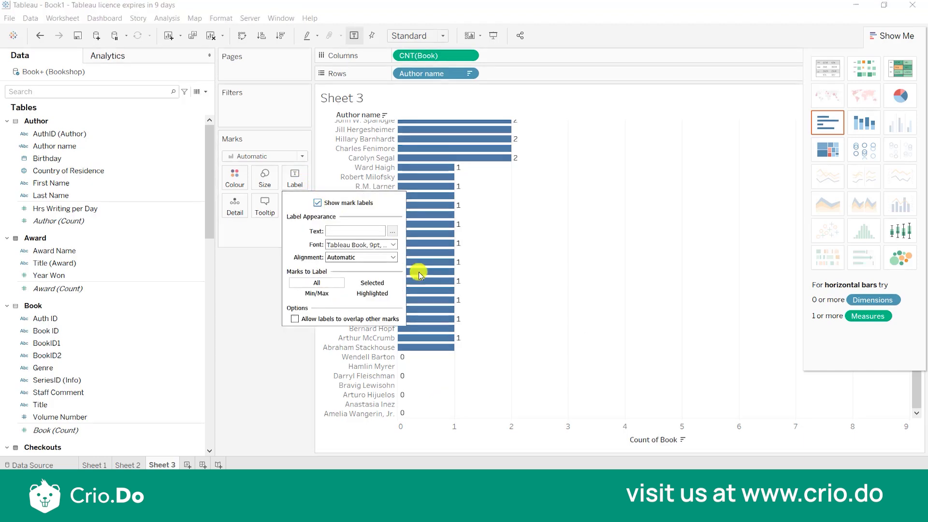
left_click(507, 353)
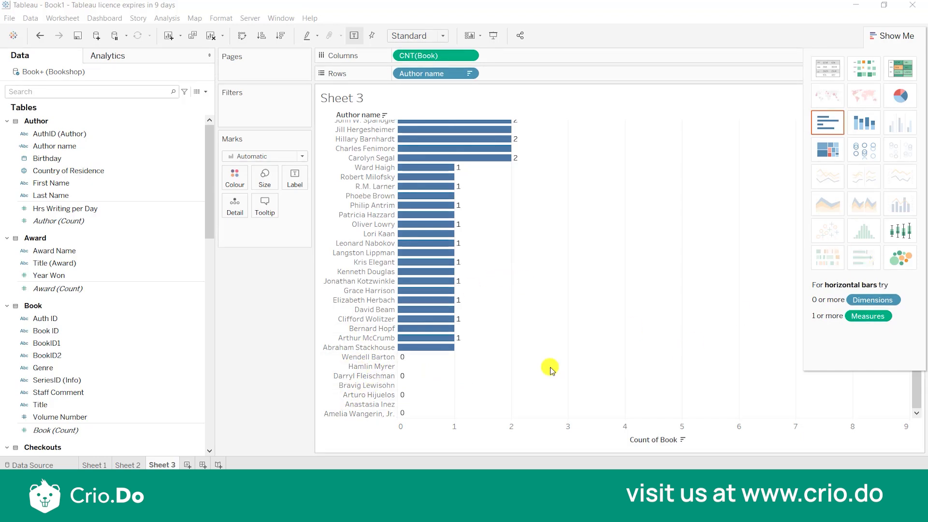
Create a new worksheet with a horizontal bar chart of the Book count by Author name, sorted descending.
left_click(185, 465)
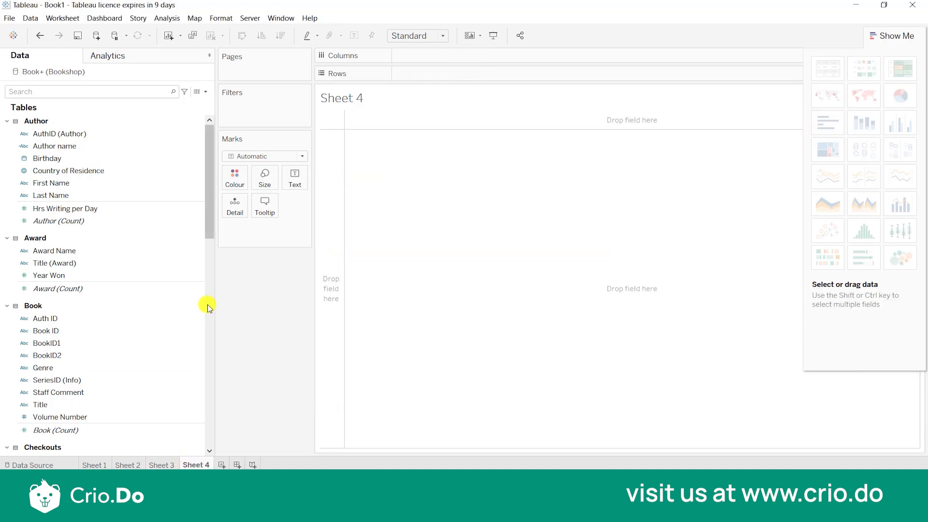
left_click(186, 208)
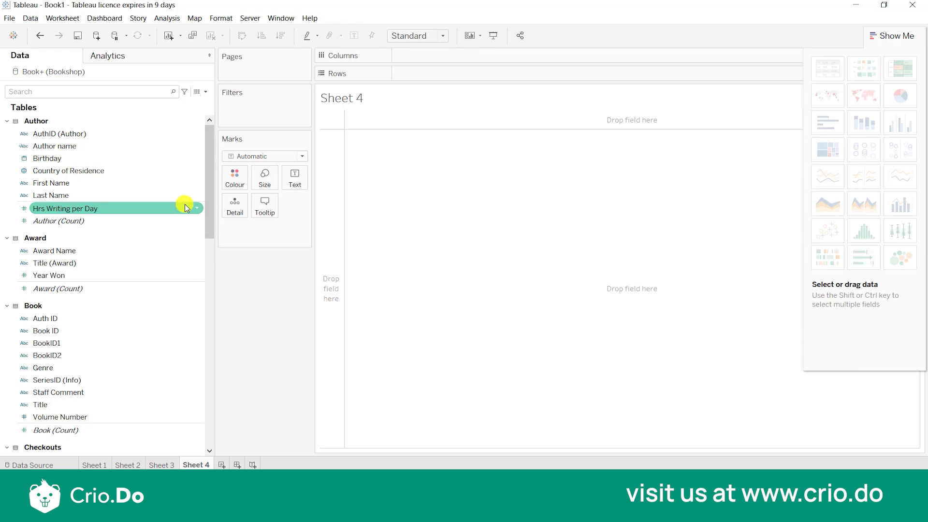
double_click(113, 147)
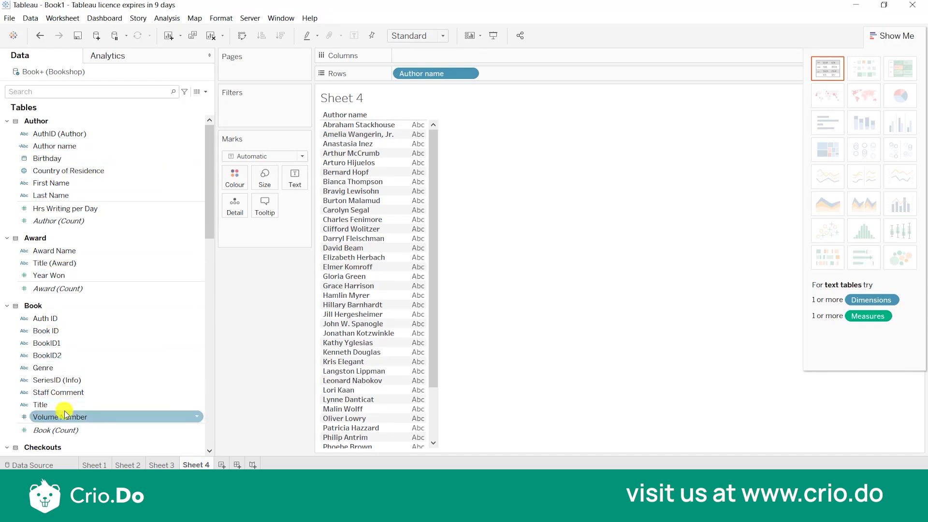
scroll(83, 374, "down", 3)
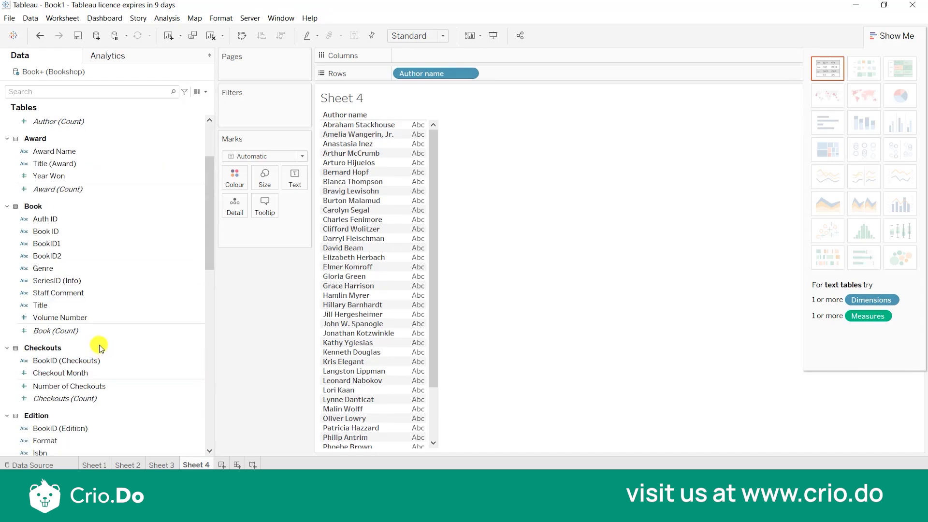
left_click(92, 333)
double_click(93, 333)
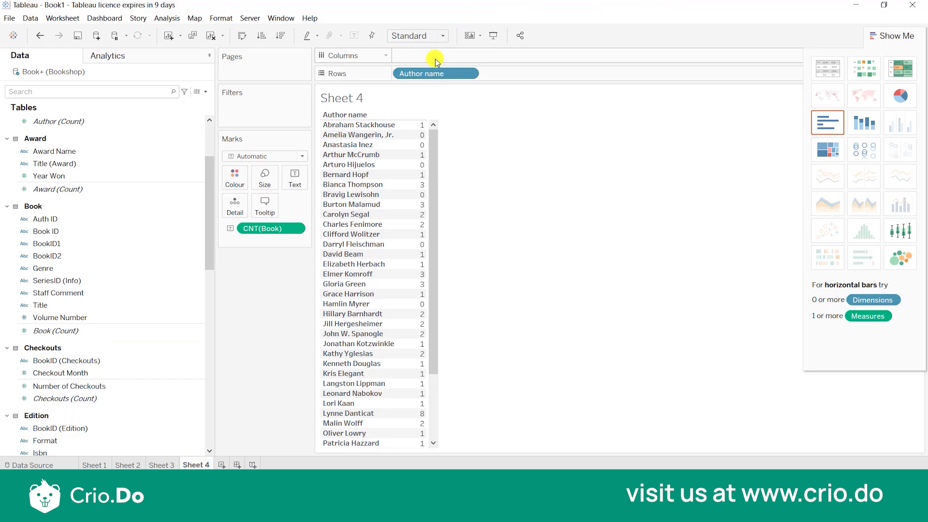
left_click_drag(269, 228, 455, 51)
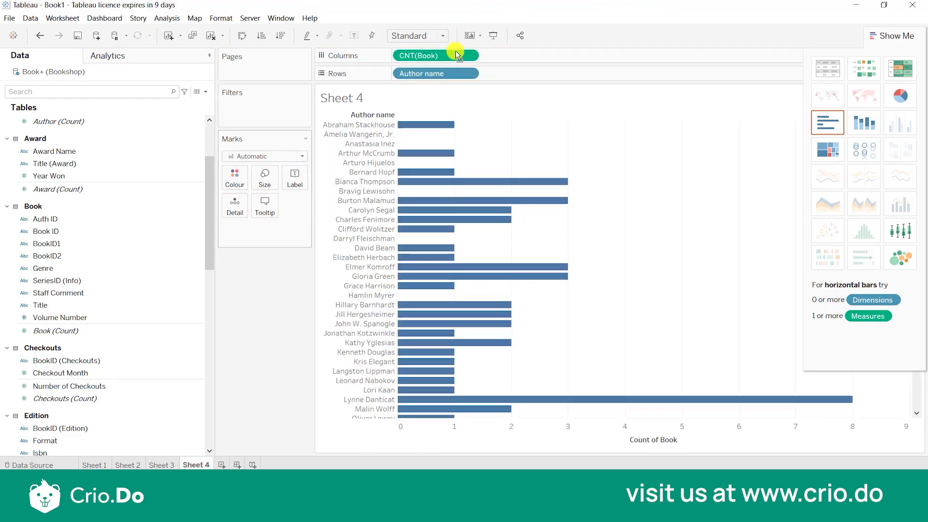
left_click(281, 36)
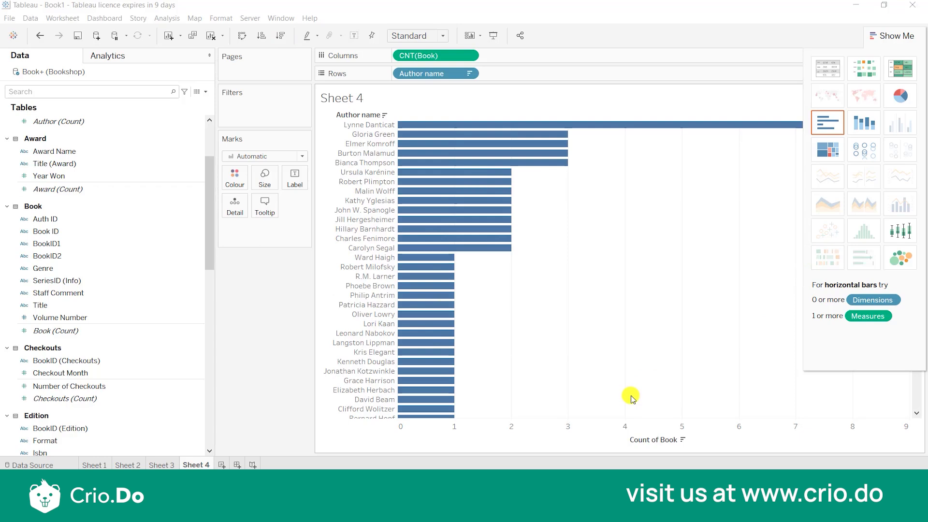
Add Number of Checkouts as a second measure beside the Book count and sort the authors descending by it.
left_click(174, 385)
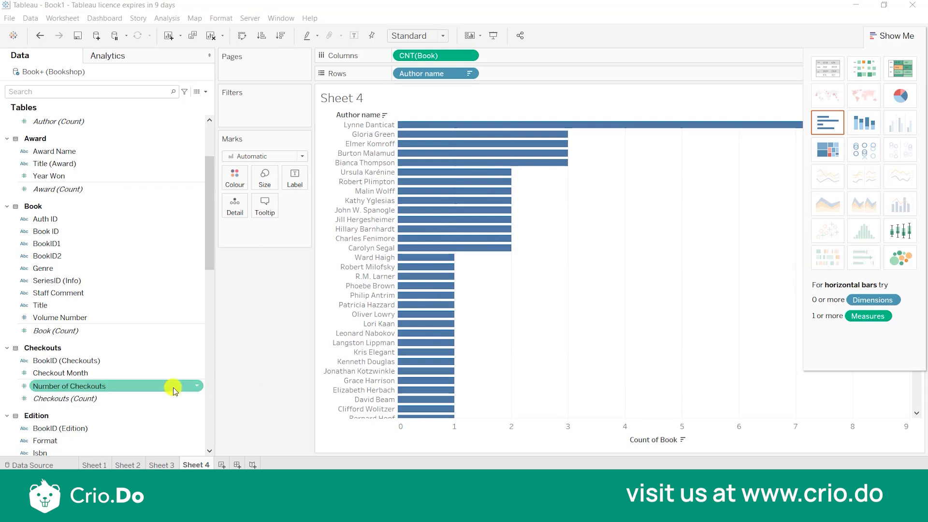
left_click(146, 398)
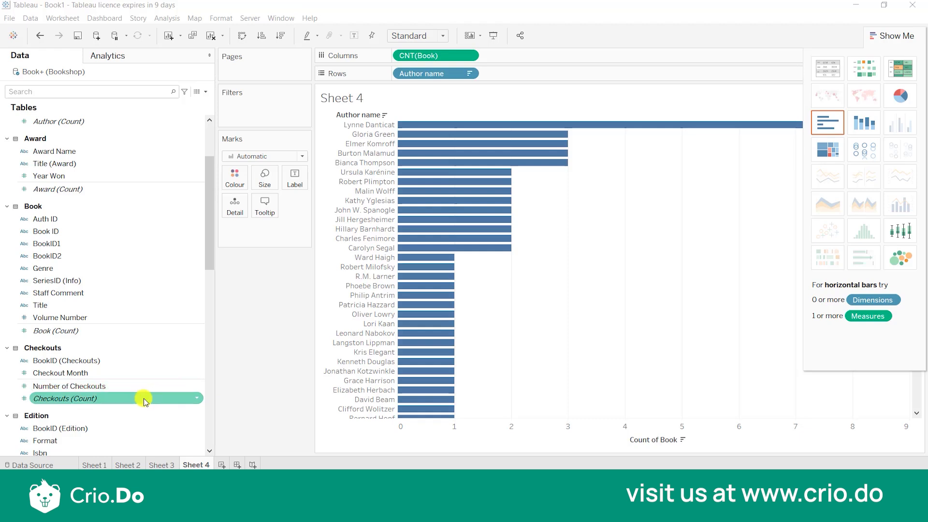
left_click(99, 385)
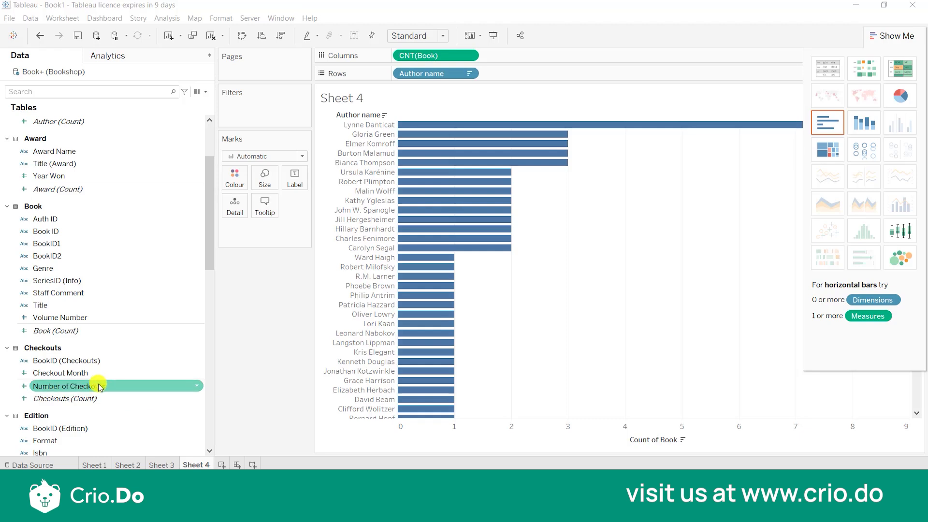
left_click_drag(99, 385, 564, 50)
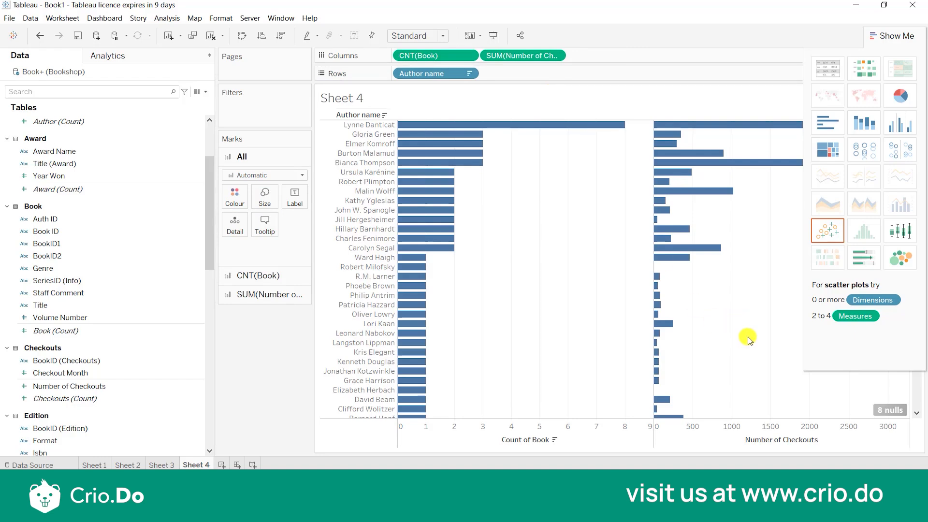
left_click(823, 440)
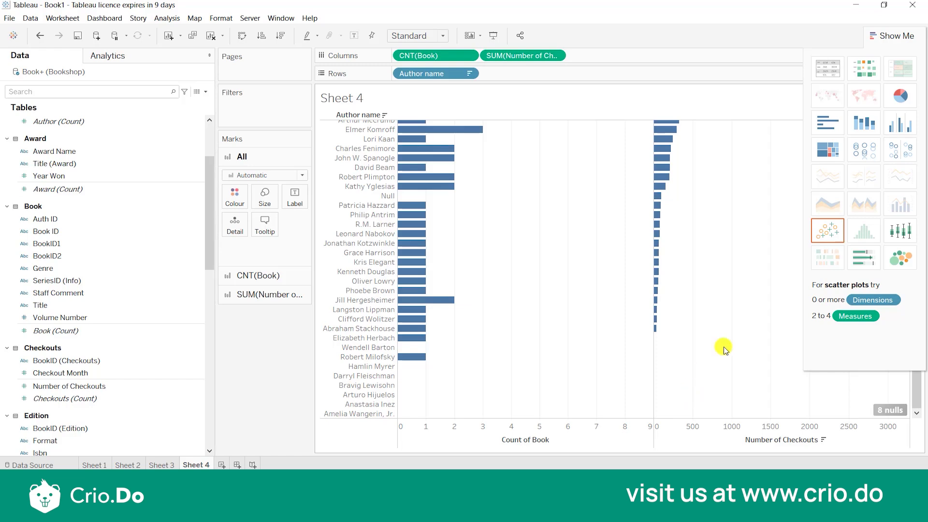
left_click(795, 265)
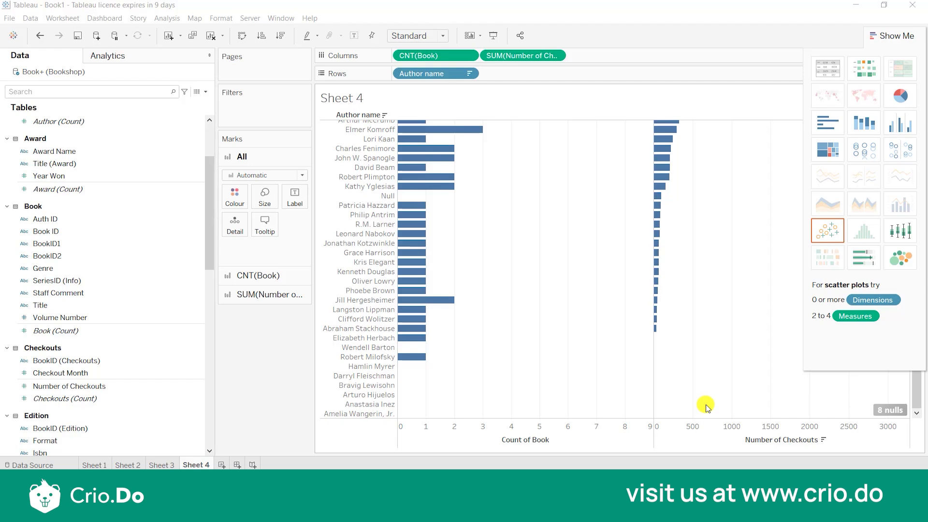
Wrap the checkouts measure in the ZN function, making it ZN(SUM([Number of Checkouts])), so null values count as zero.
left_click(549, 56)
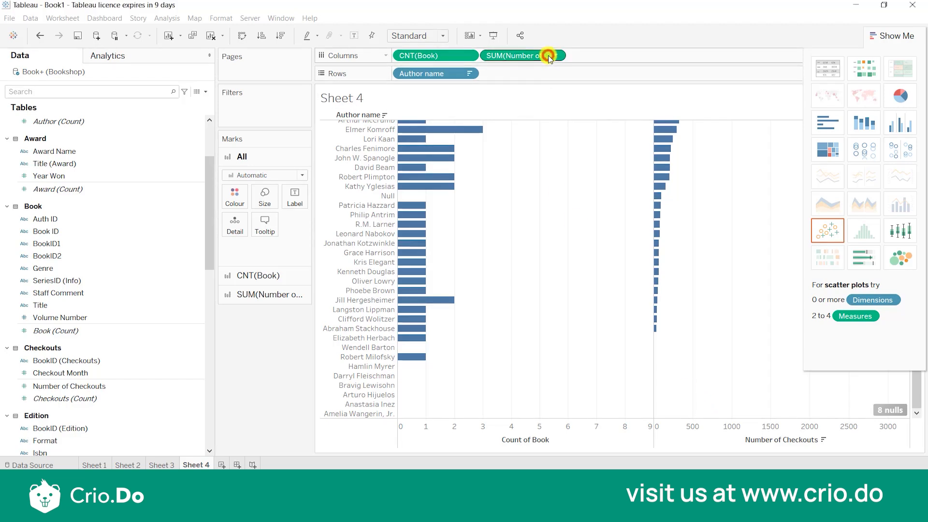
double_click(549, 56)
type("_")
key("Home")
type("(")
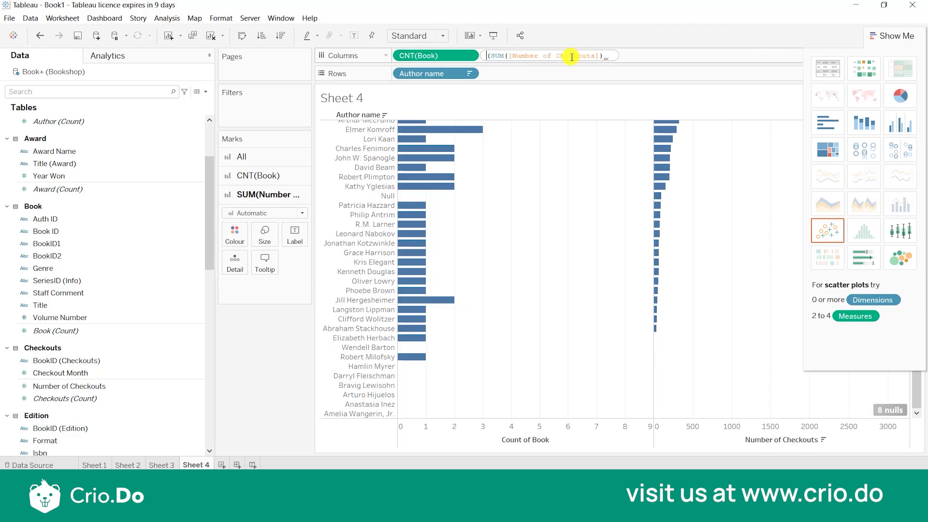
type("zn")
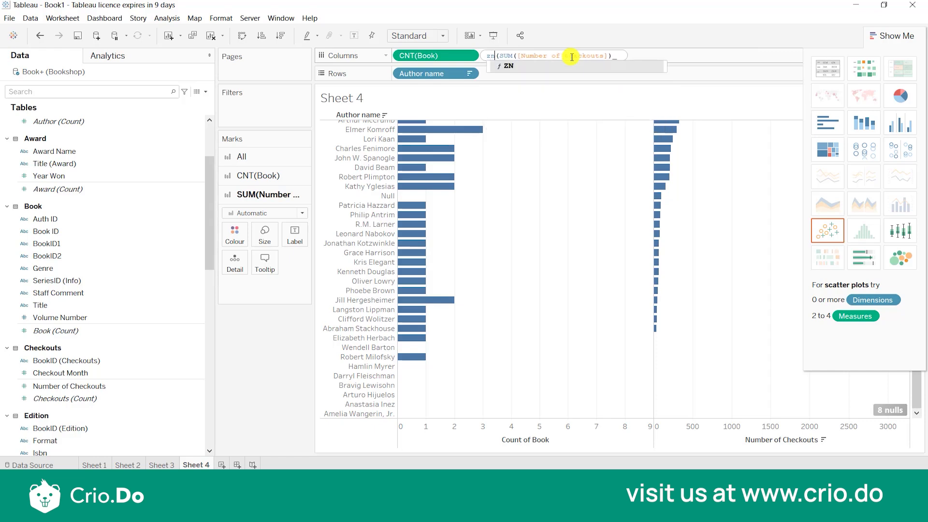
key("Return")
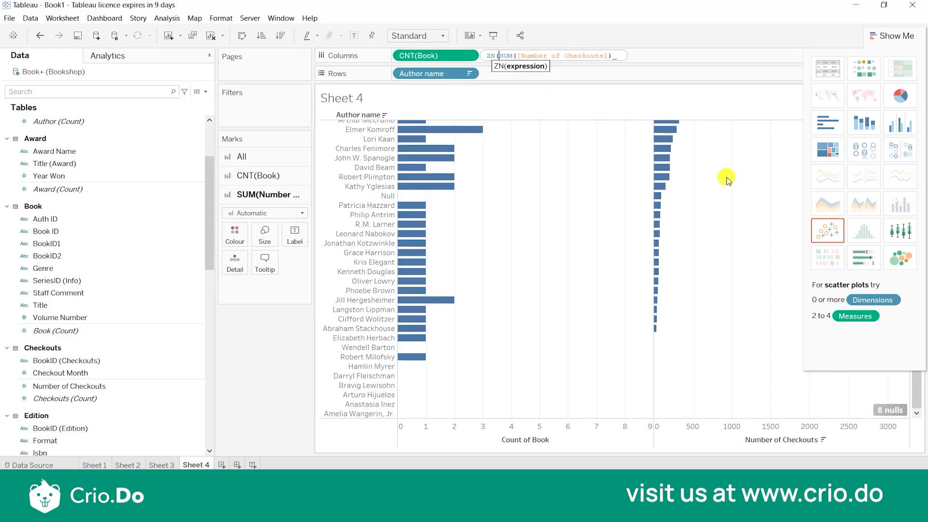
left_click(689, 73)
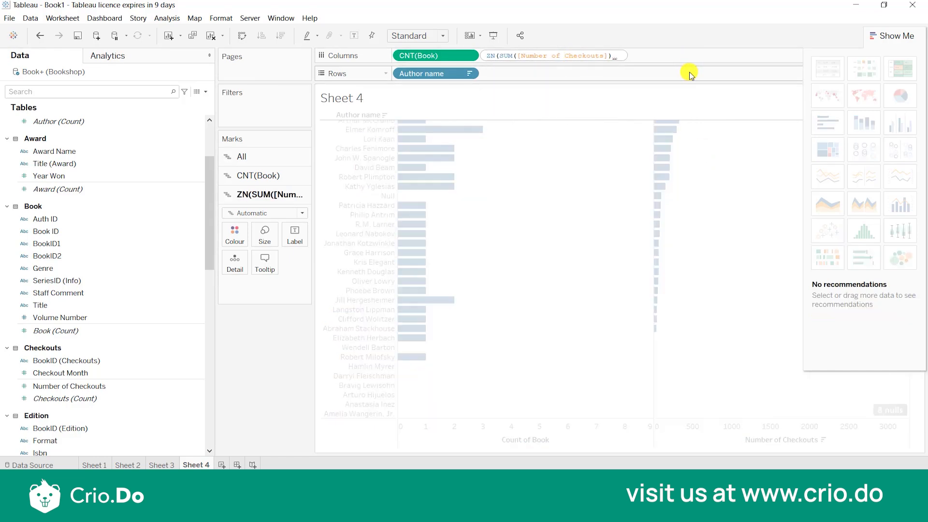
left_click(788, 250)
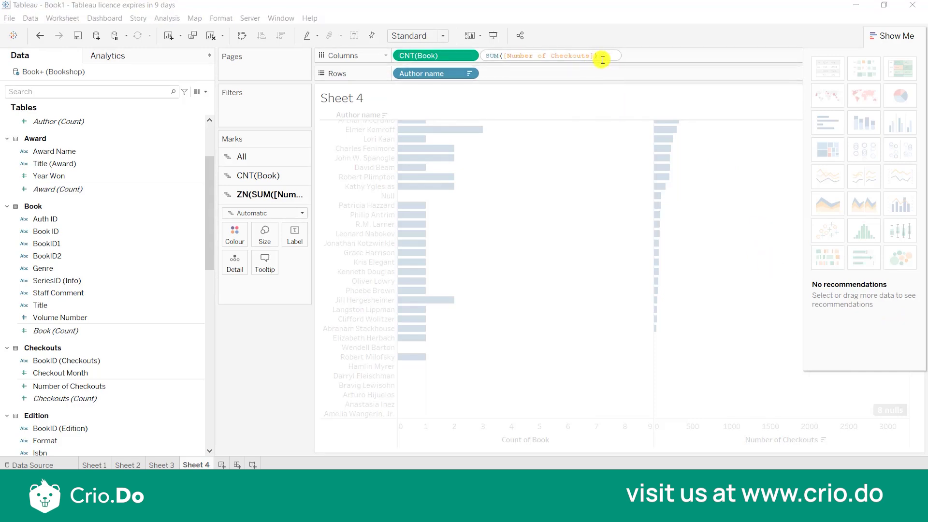
key("Return")
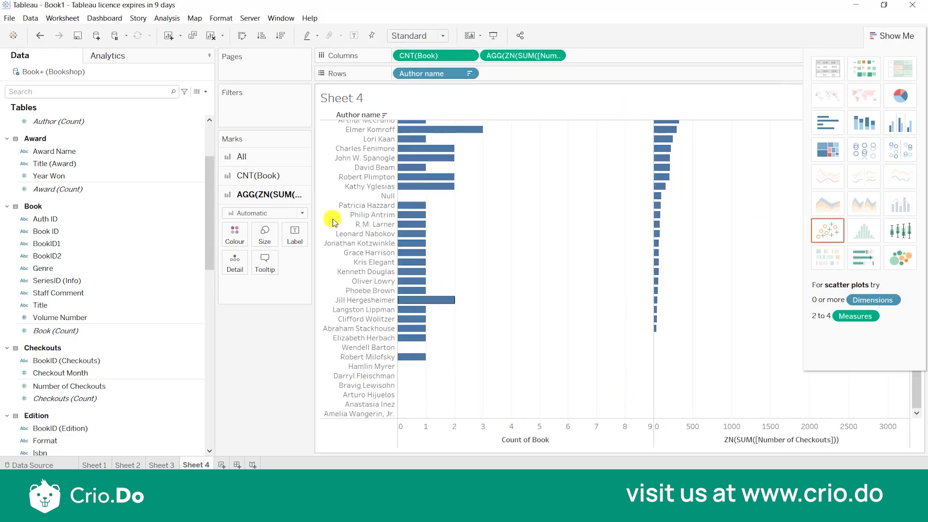
Show mark labels on the ZN(SUM([Number of Checkouts])) bars only.
left_click(294, 234)
left_click(317, 259)
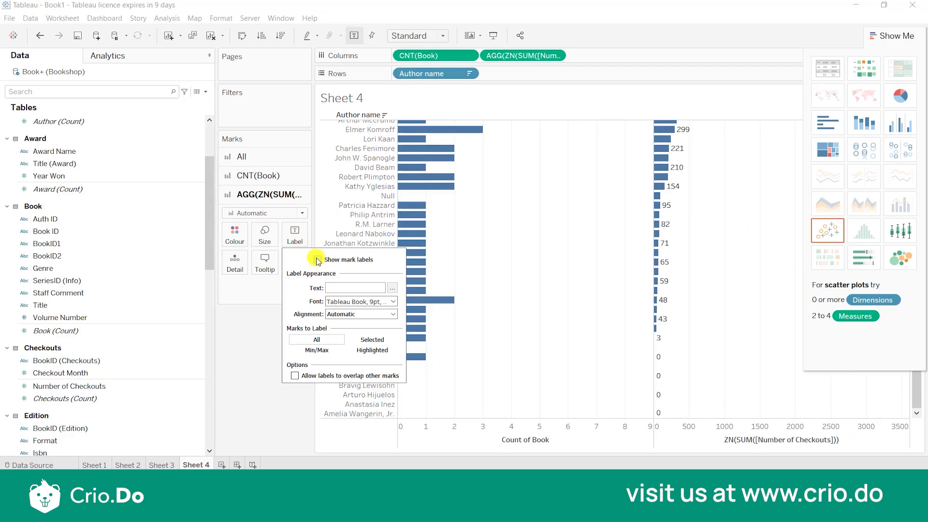
key("Escape")
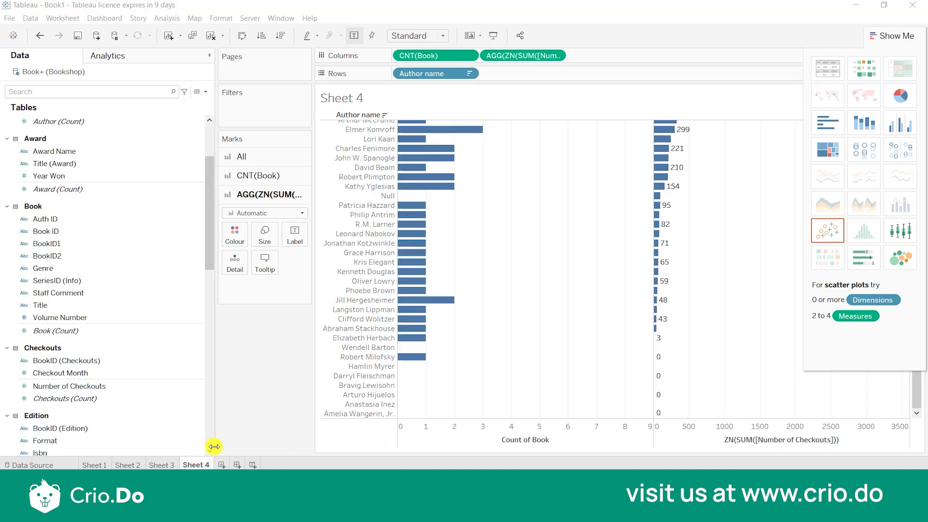
Create a new worksheet listing each Author name with its Award Name as row fields.
left_click(222, 464)
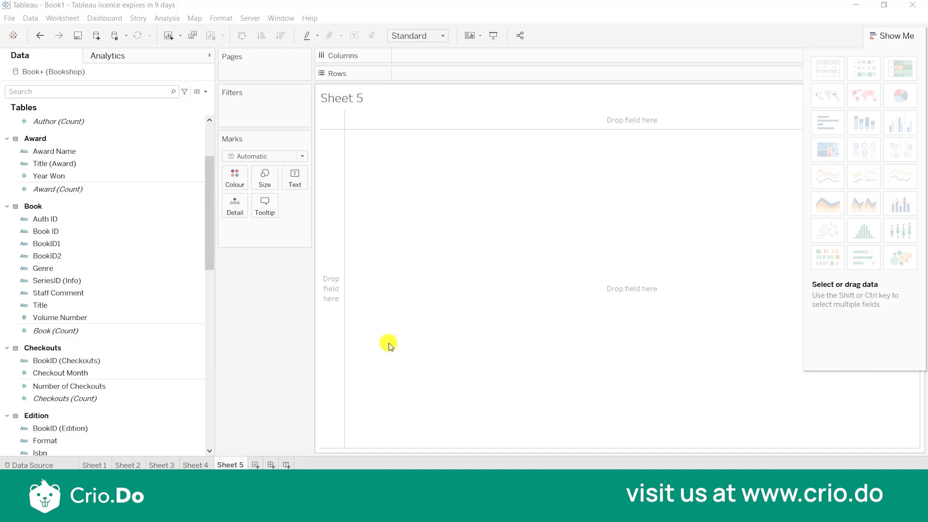
left_click_drag(210, 207, 206, 126)
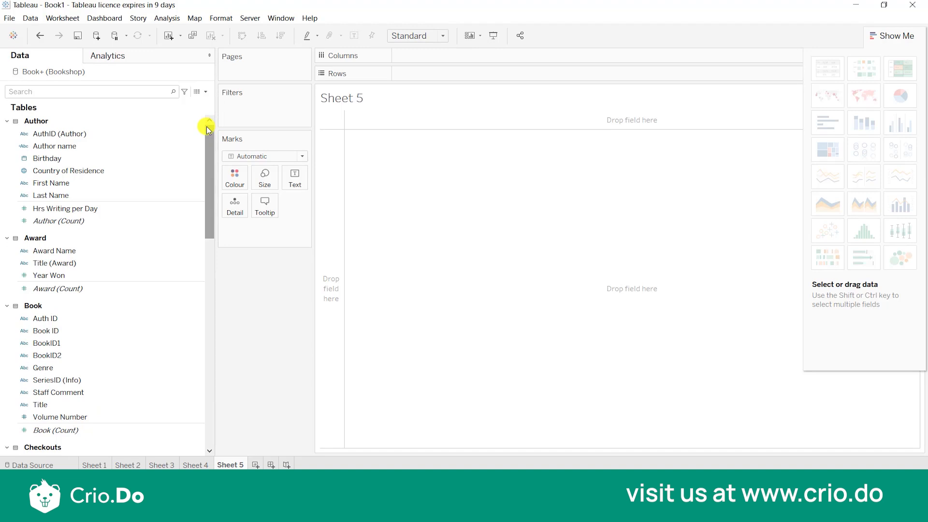
left_click(87, 146)
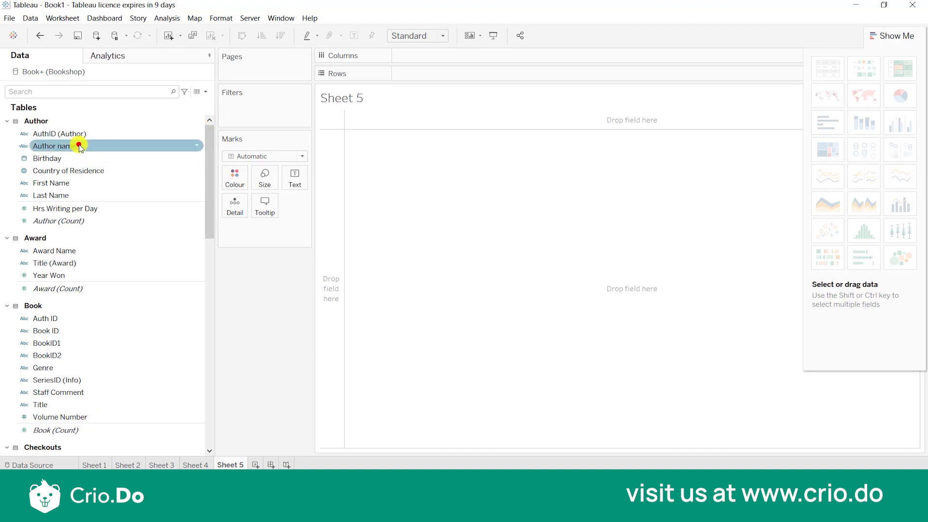
double_click(80, 146)
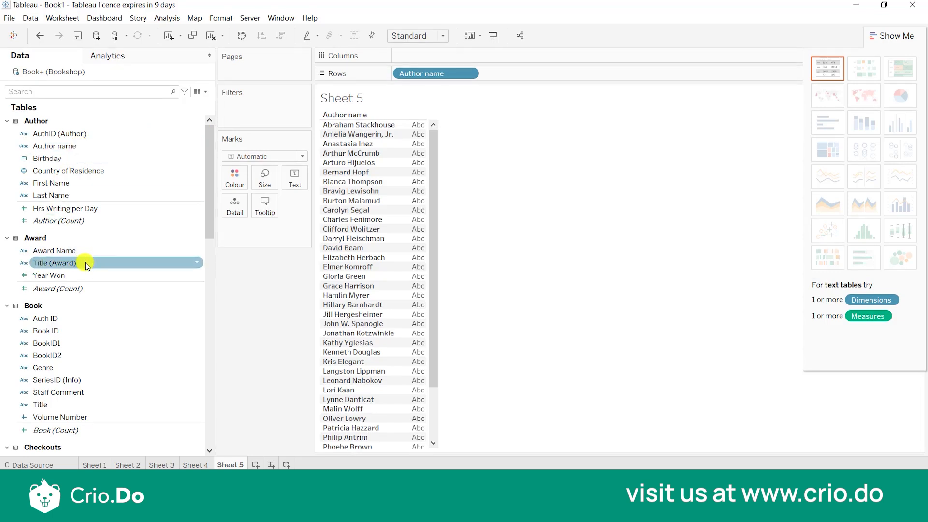
scroll(109, 246, "down", 3)
scroll(108, 246, "up", 3)
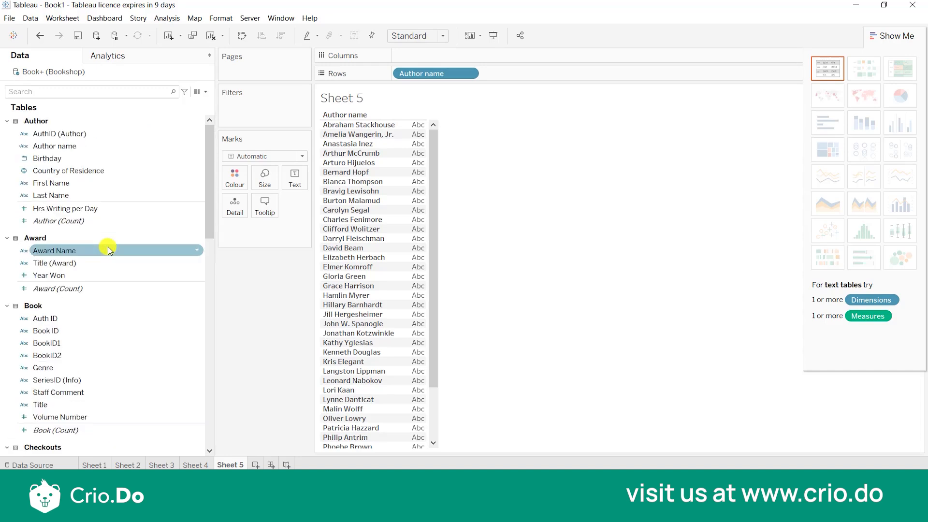
left_click(108, 249)
double_click(173, 259)
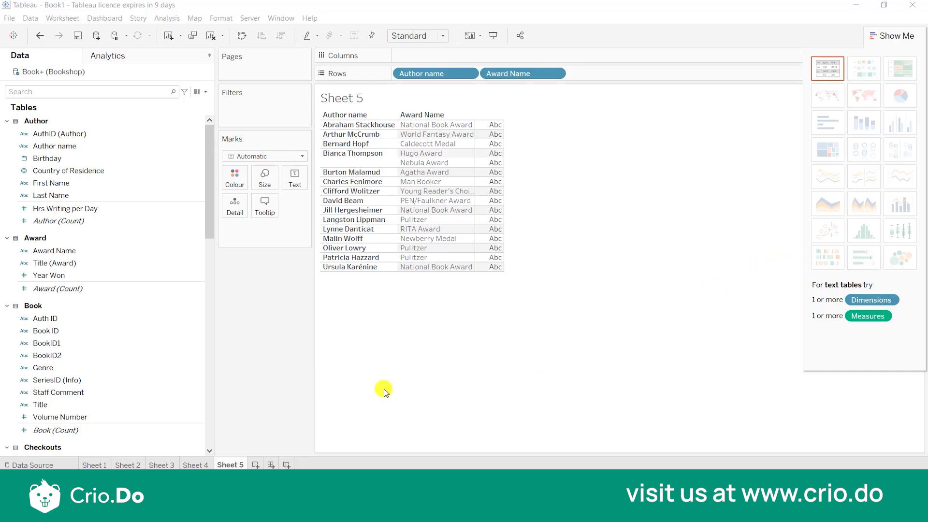
Create another worksheet with Author name and Award Name as rows and the Book count as horizontal bars.
left_click(255, 466)
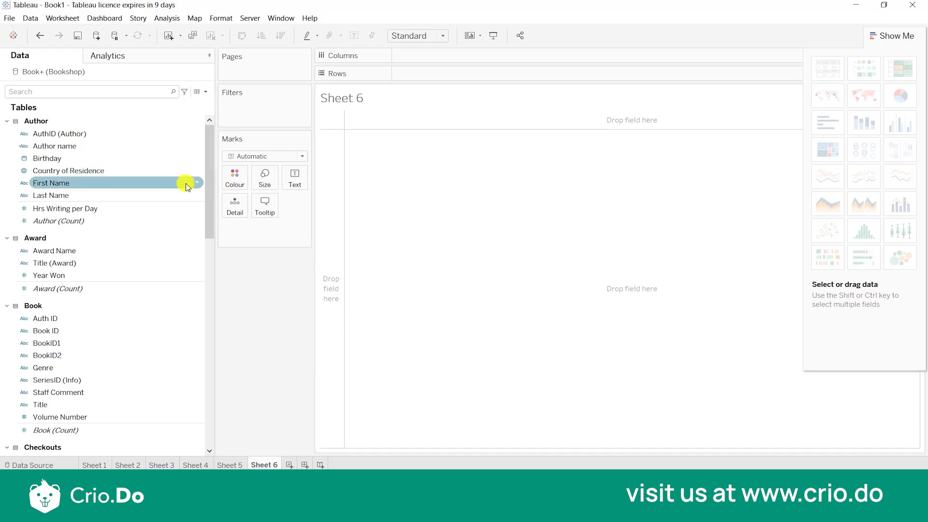
double_click(87, 146)
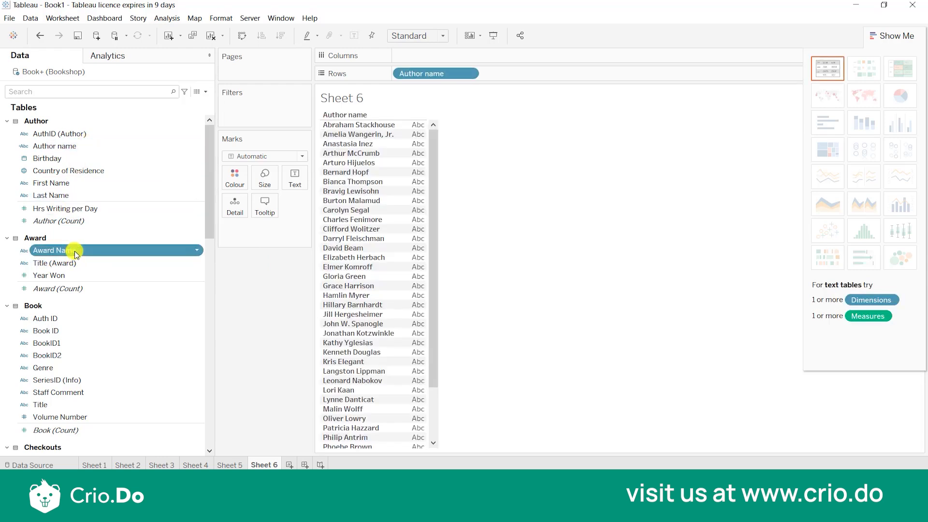
double_click(76, 252)
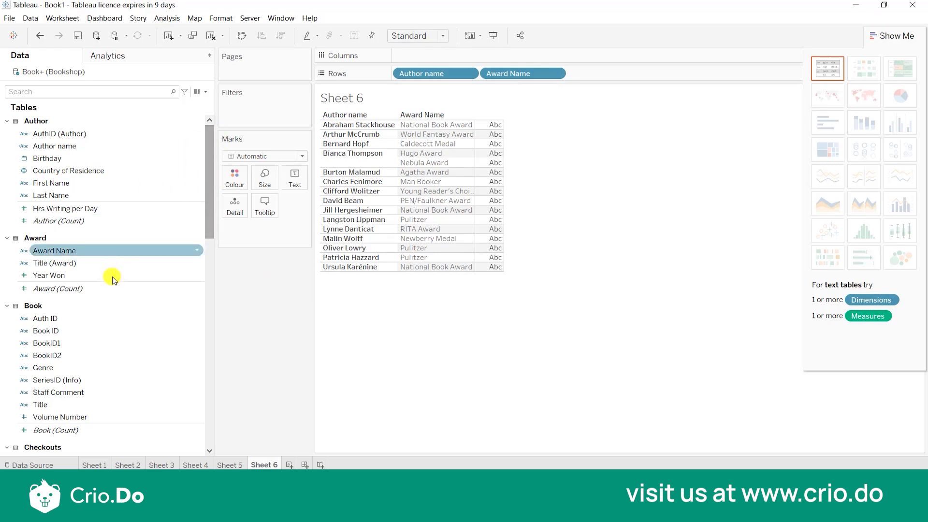
left_click_drag(73, 425, 445, 51)
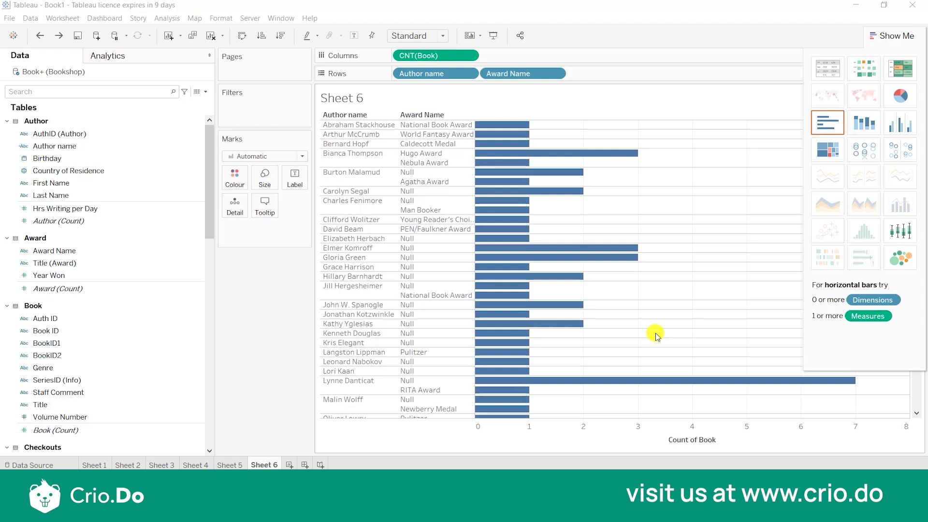
Add the Author count as mark detail so unmatched authors are included, and show mark labels on the bars.
mouse_move(512, 286)
left_click(115, 220)
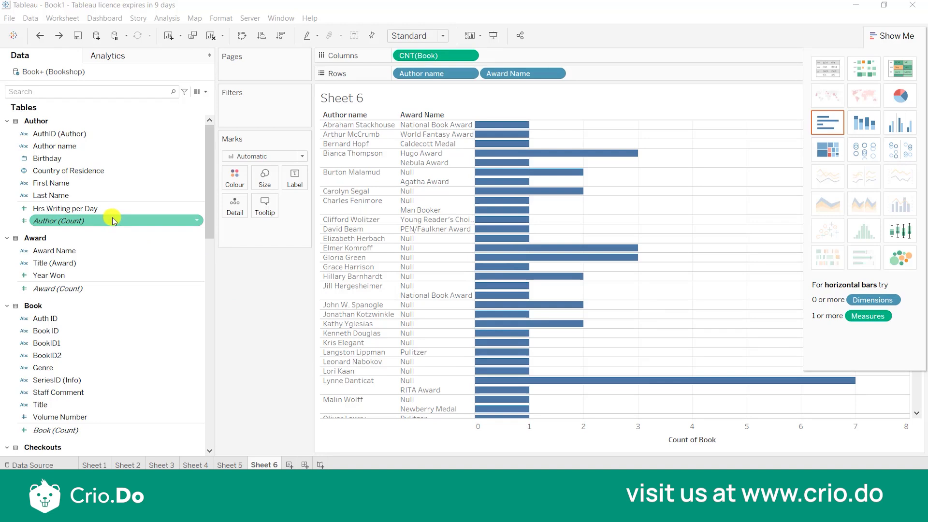
left_click_drag(113, 219, 239, 209)
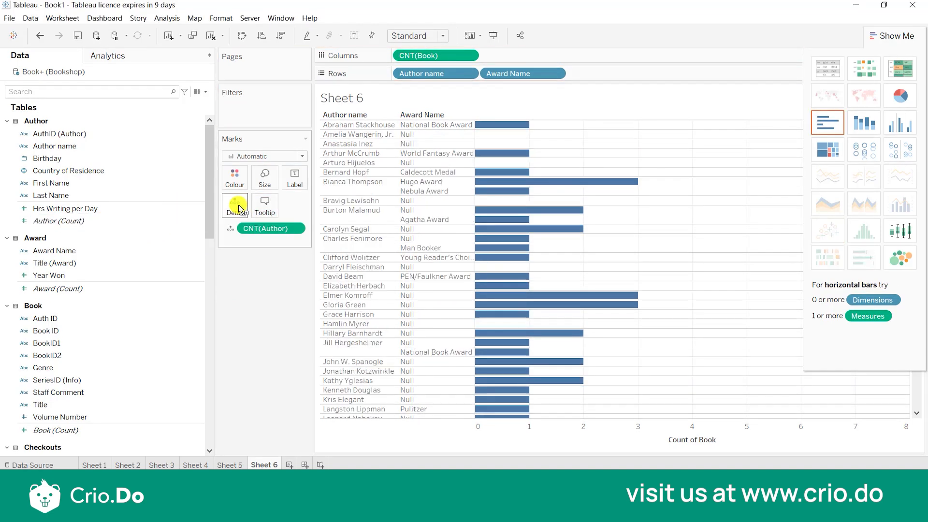
left_click(301, 177)
left_click(318, 202)
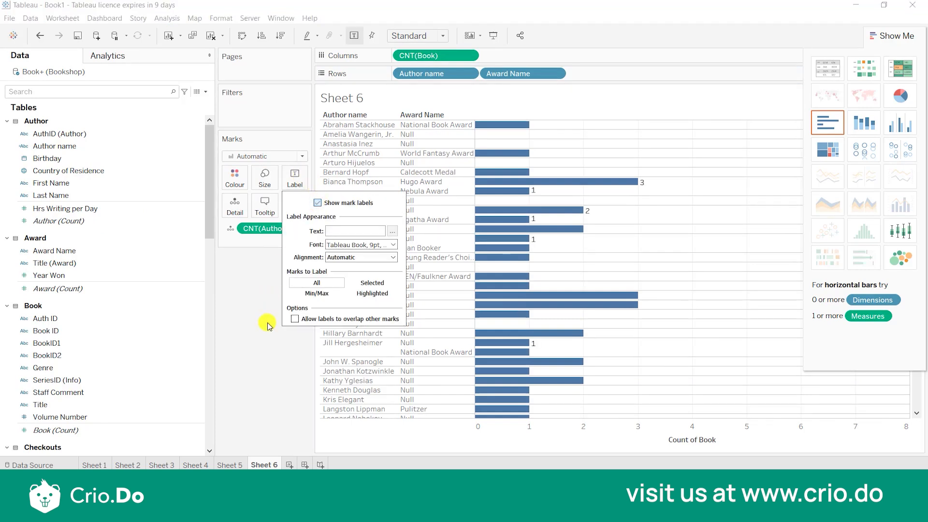
left_click(266, 351)
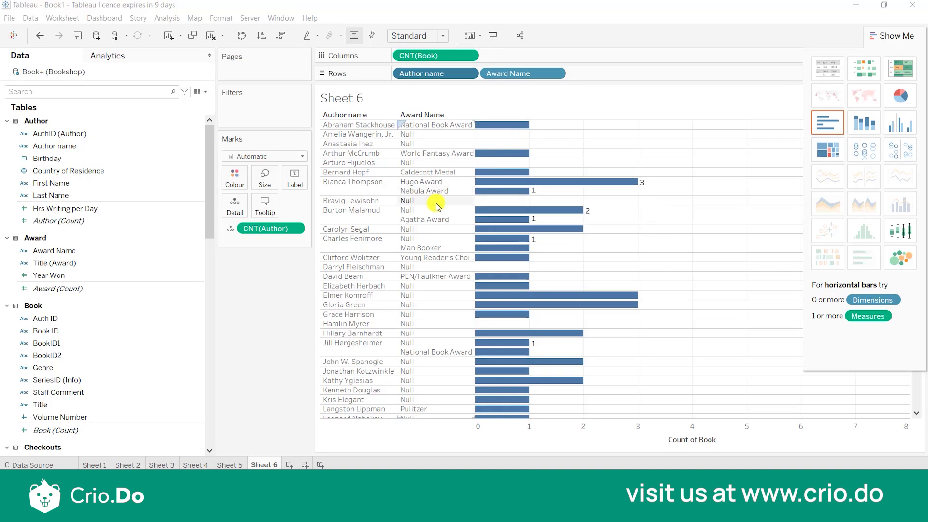
mouse_move(488, 215)
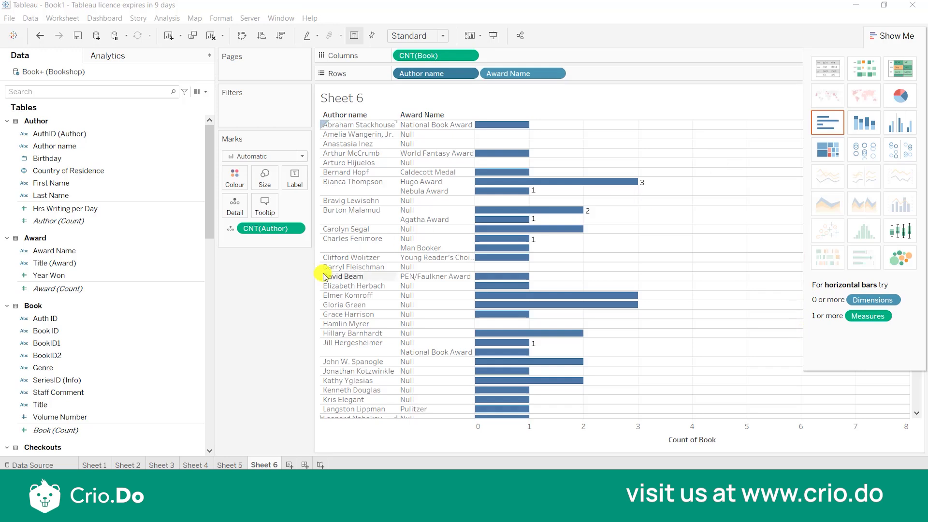
Create a new worksheet with a horizontal bar chart of Rating from the Ratings table by book Title.
left_click(290, 465)
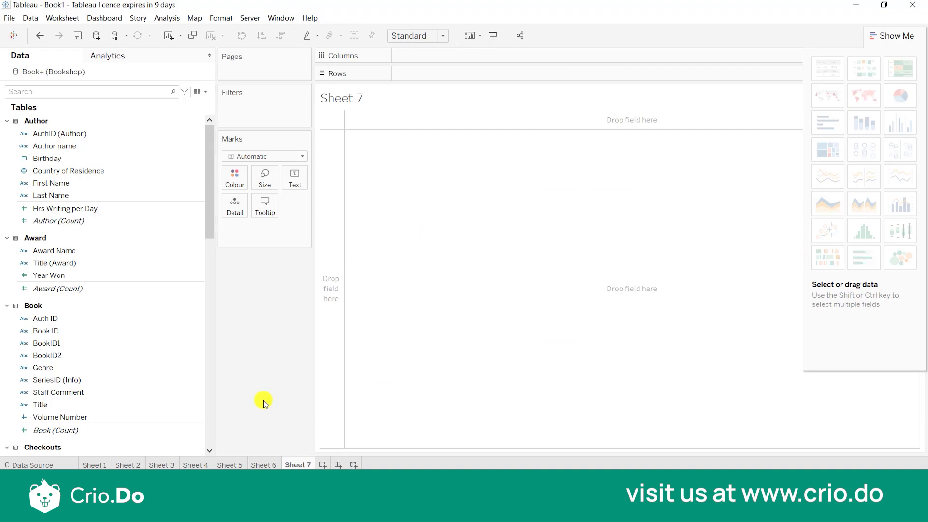
left_click(161, 274)
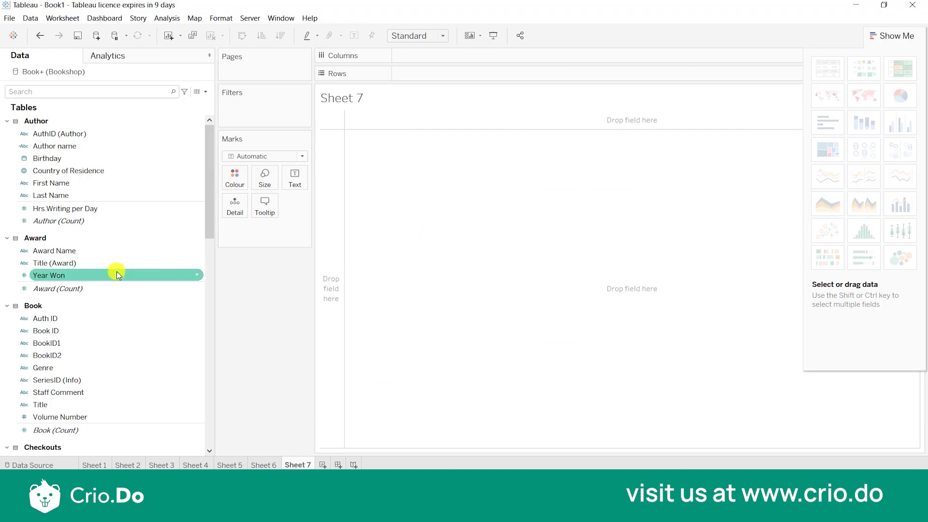
double_click(63, 409)
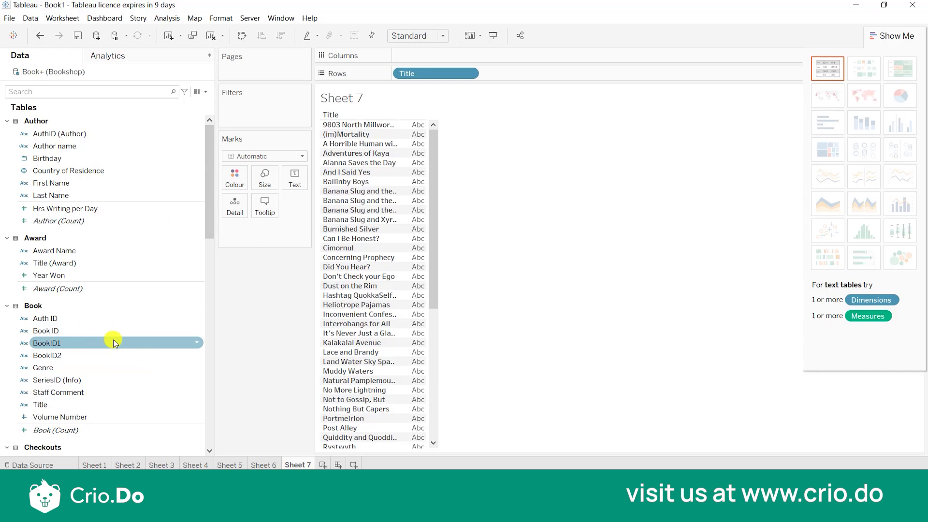
scroll(113, 340, "down", 5)
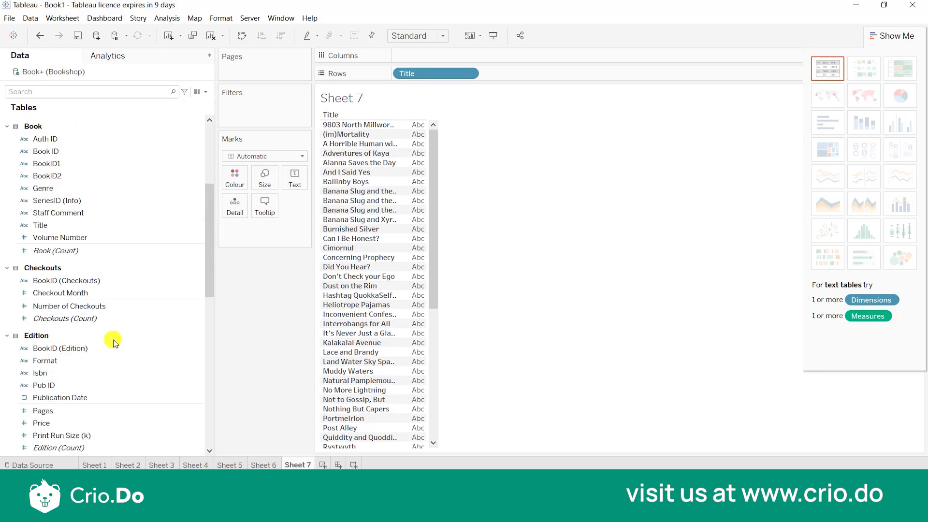
scroll(115, 342, "down", 4)
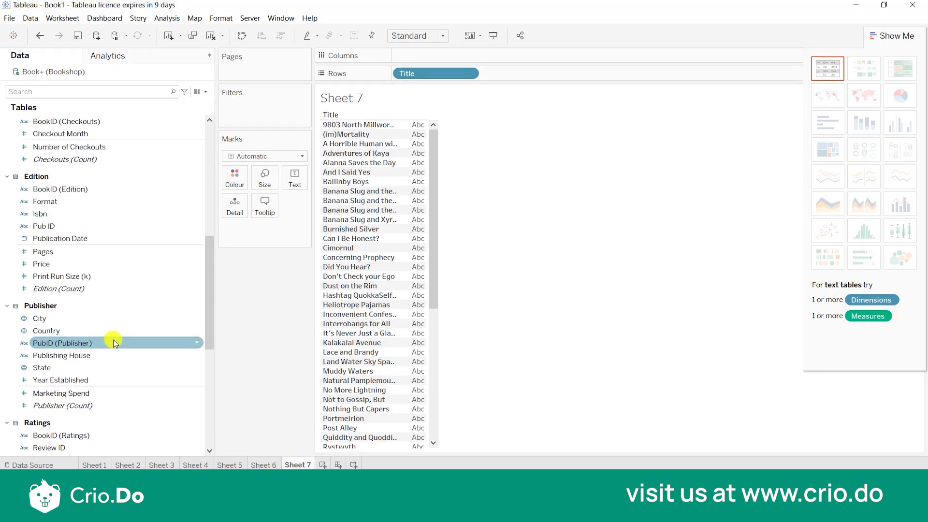
scroll(114, 342, "down", 1)
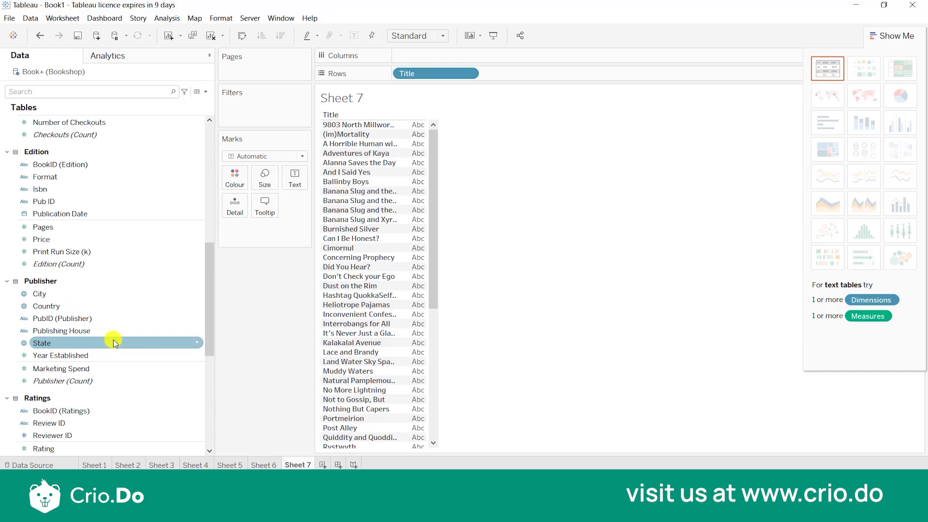
scroll(114, 342, "down", 1)
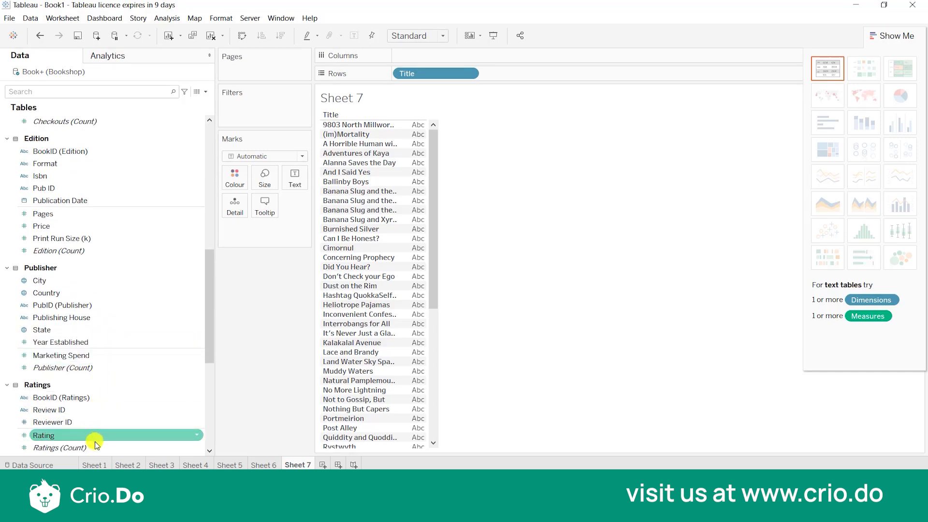
left_click_drag(64, 436, 495, 51)
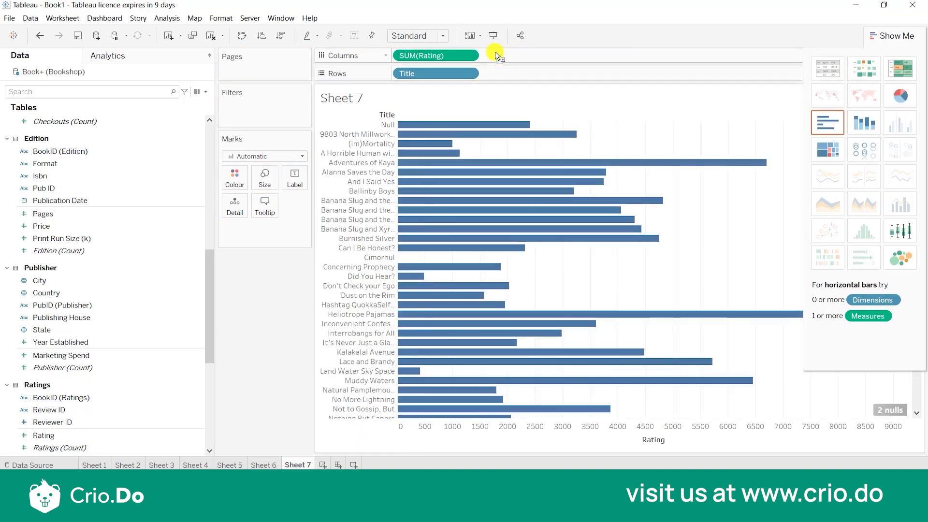
Change the Rating aggregation to Average and sort the titles in descending order.
left_click(468, 56)
mouse_move(471, 161)
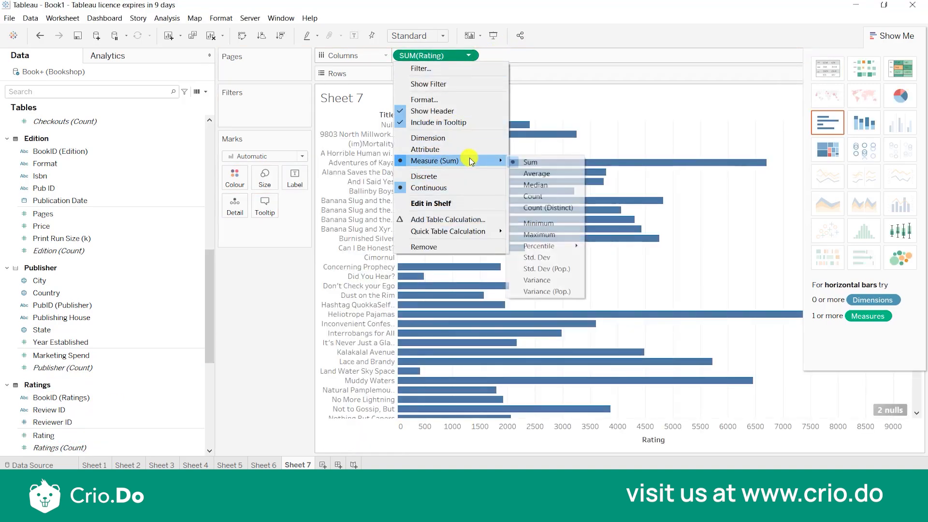
left_click(517, 173)
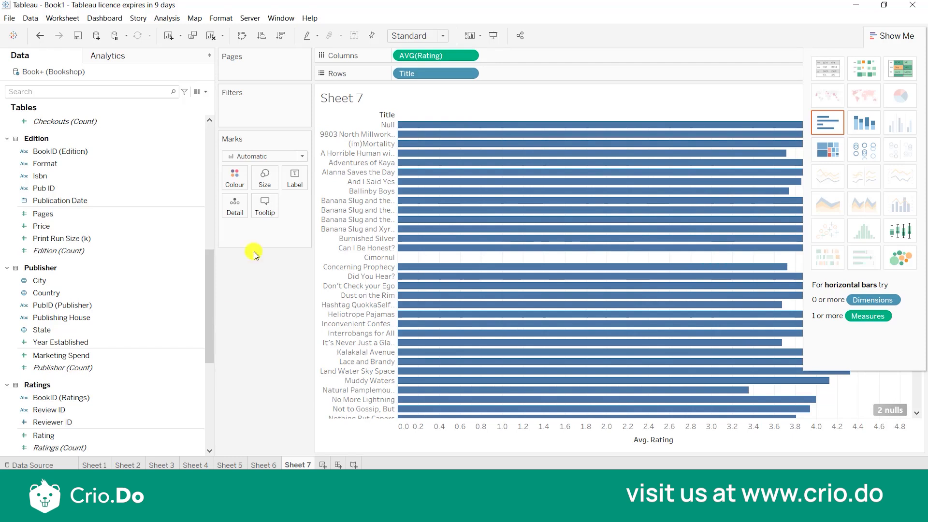
left_click(284, 37)
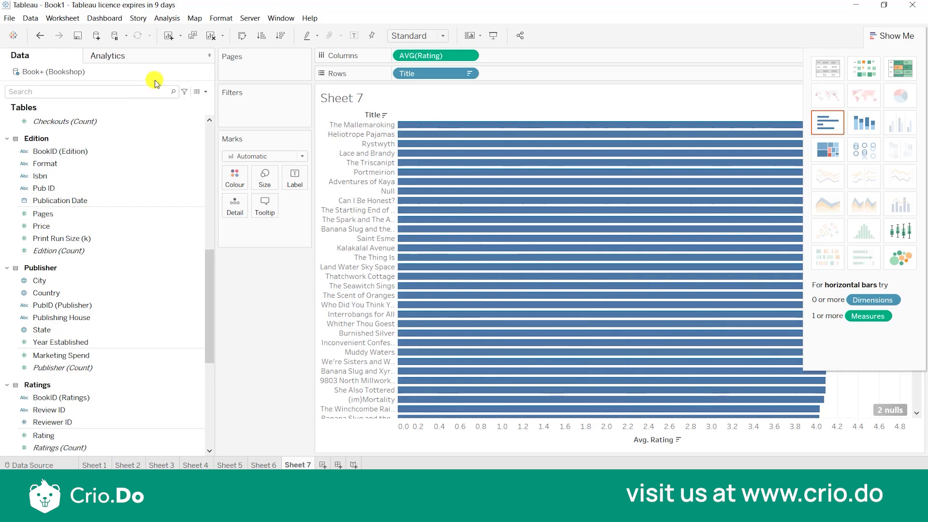
Find the Genre field by searching for "gen" and colour the title bars by Genre.
left_click(139, 86)
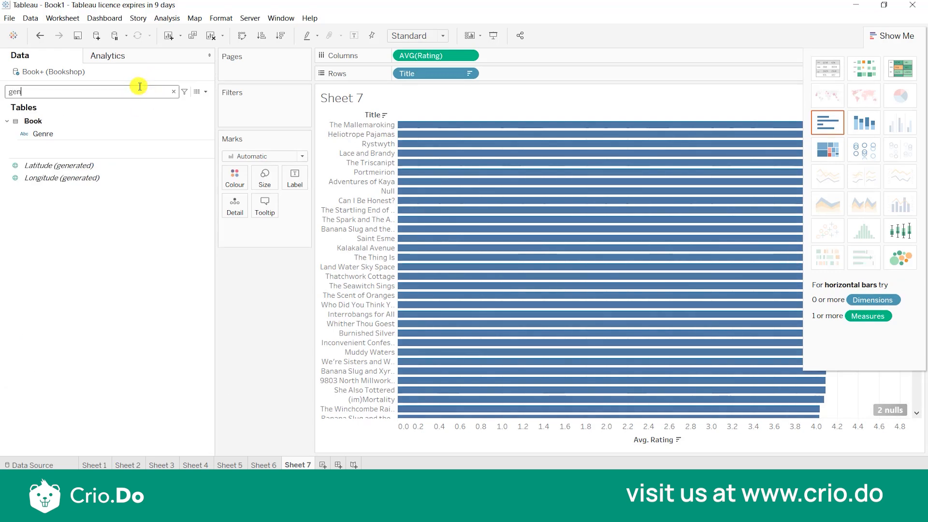
left_click_drag(76, 136, 237, 176)
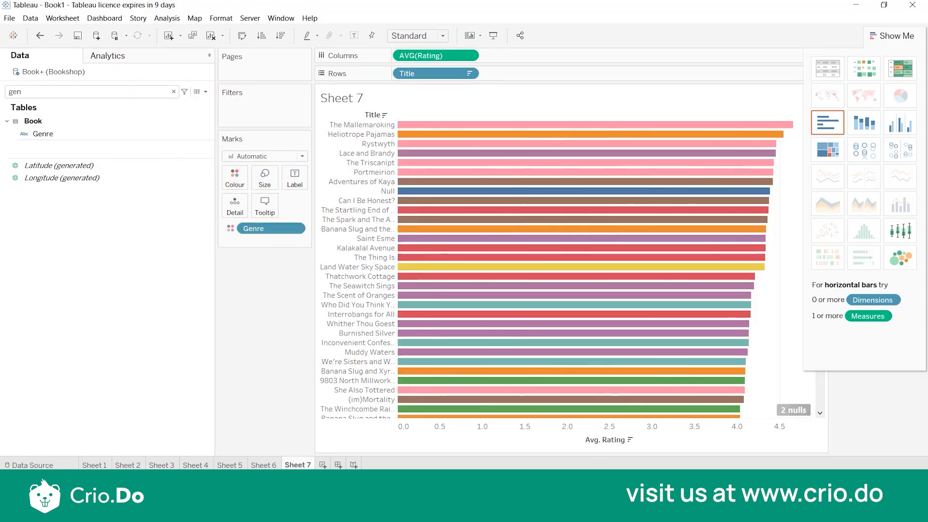
left_click(809, 323)
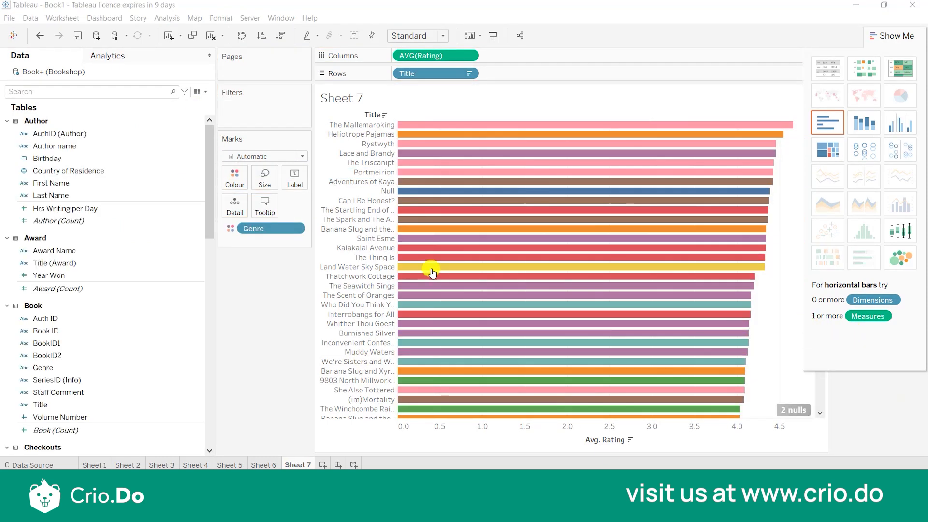
mouse_move(432, 272)
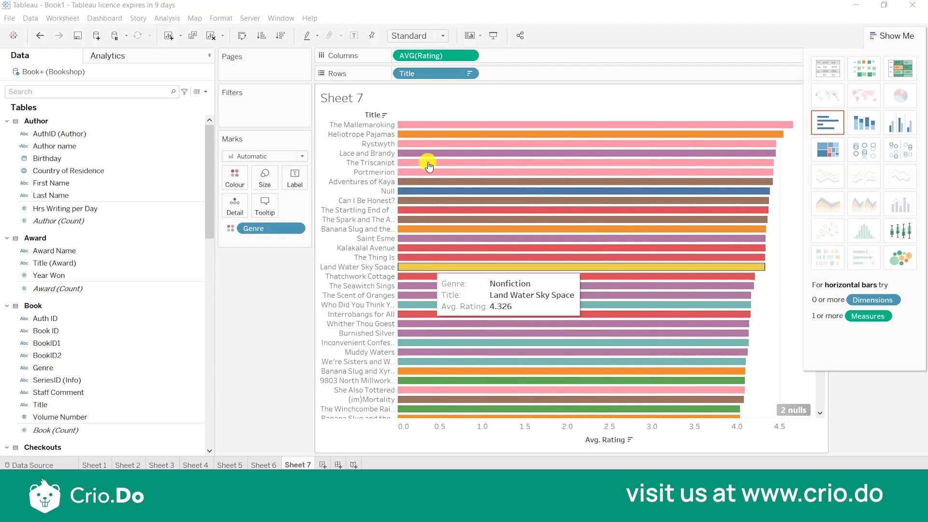
mouse_move(435, 323)
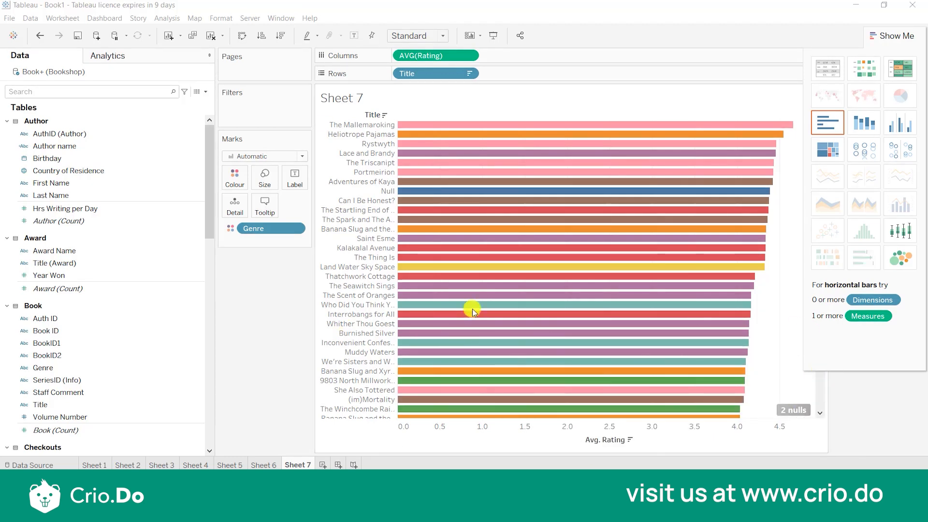
Filter the chart by the Ratings count, keeping titles with at least 1 rating.
scroll(140, 399, "down", 10)
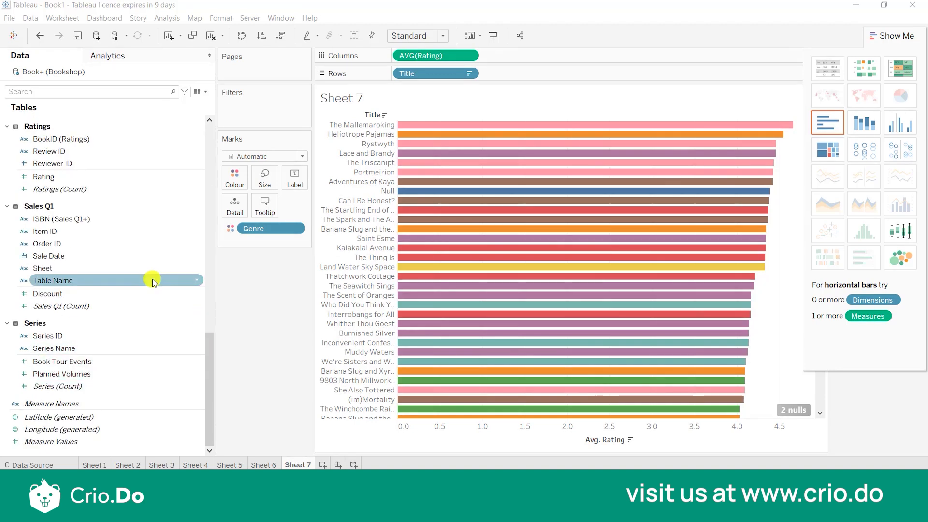
scroll(152, 278, "up", 3)
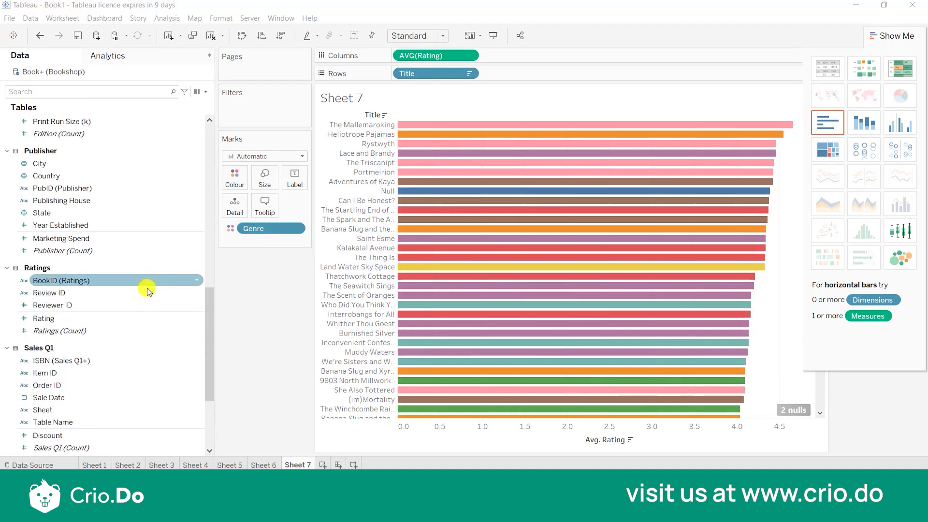
right_click(192, 336)
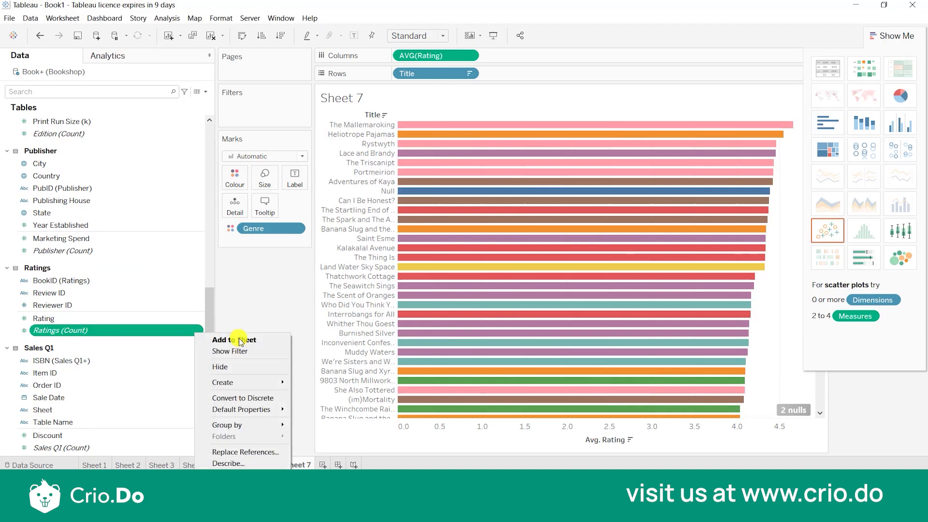
left_click_drag(121, 327, 283, 108)
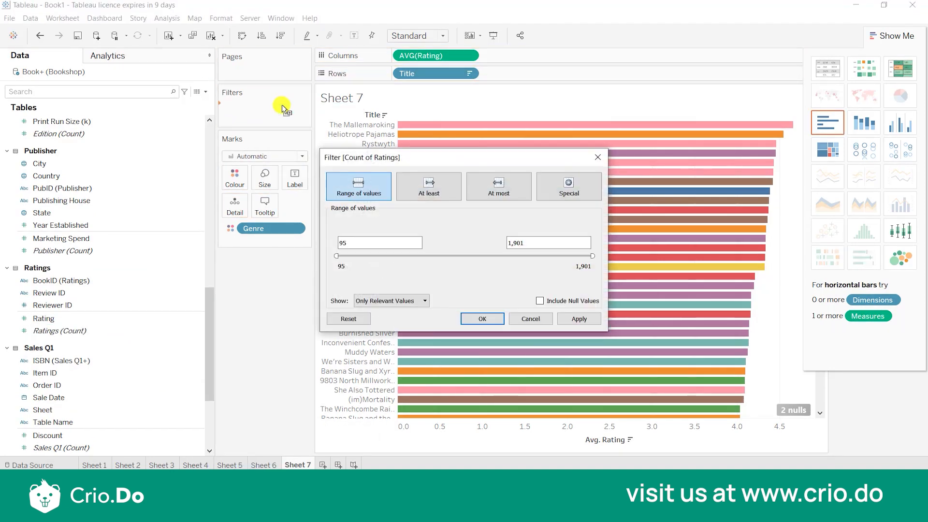
left_click(436, 193)
left_click_drag(352, 243, 307, 233)
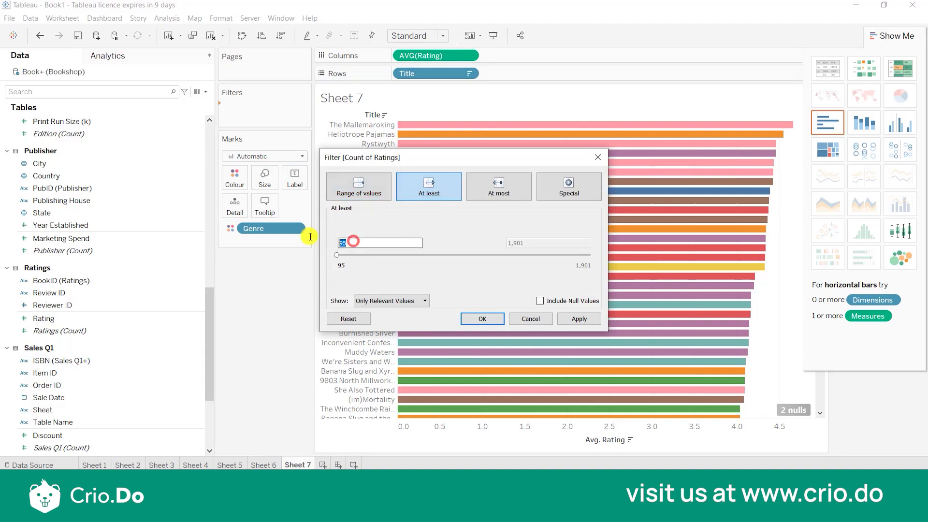
type("1")
left_click(479, 323)
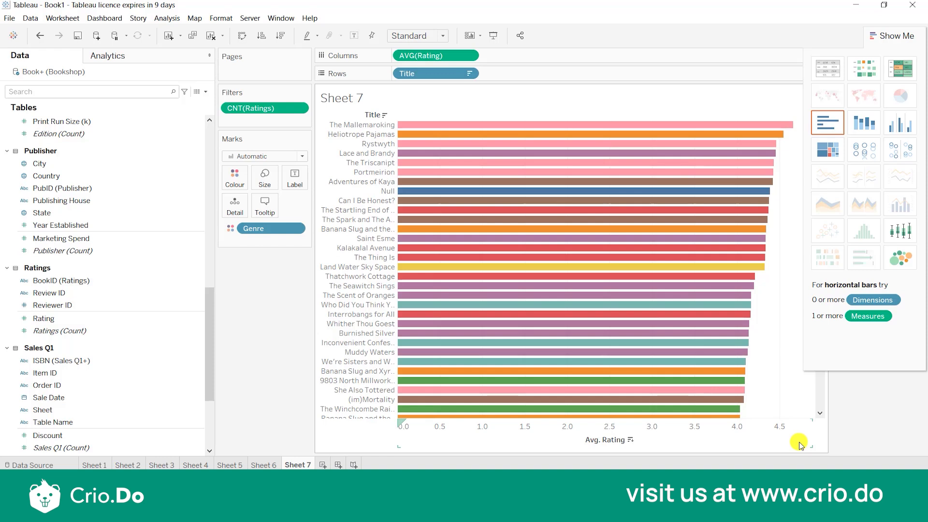
left_click(802, 319)
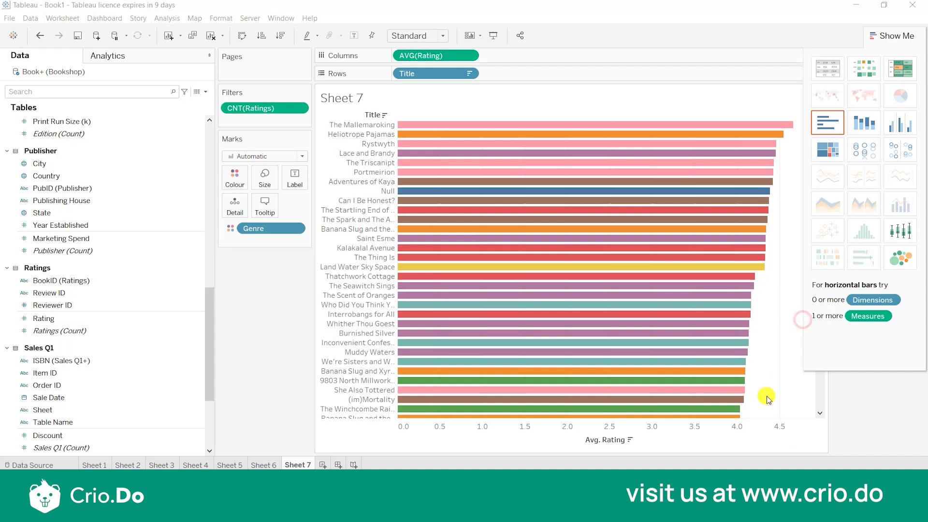
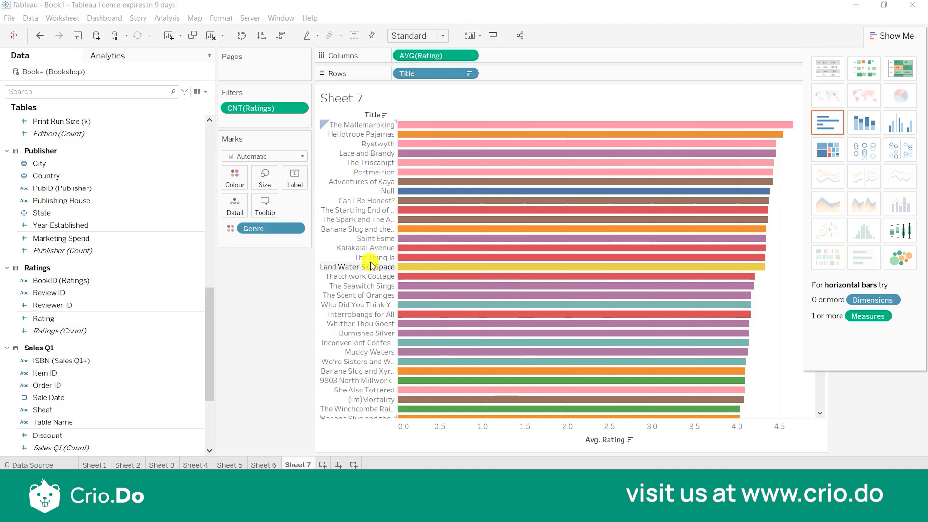
Create a new worksheet and list Author name from the Author table as rows.
left_click(809, 318)
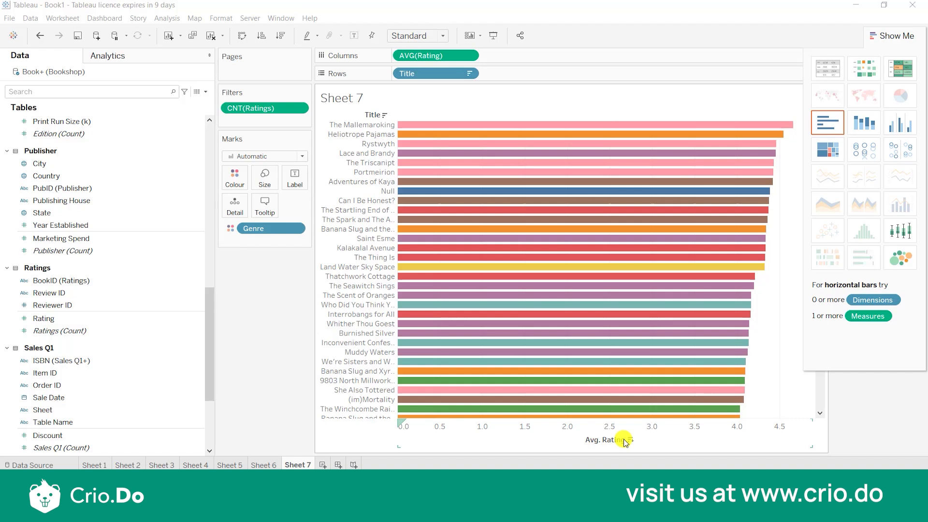
left_click(323, 465)
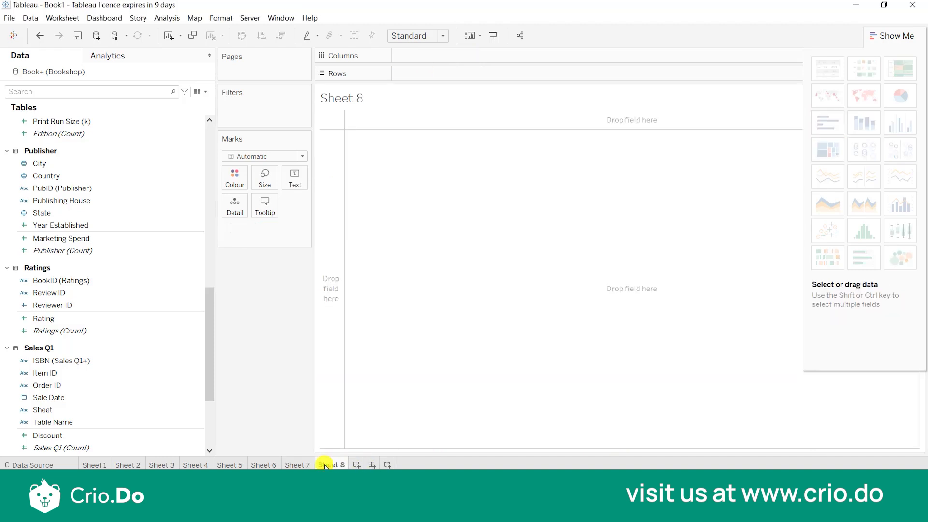
scroll(89, 260, "up", 10)
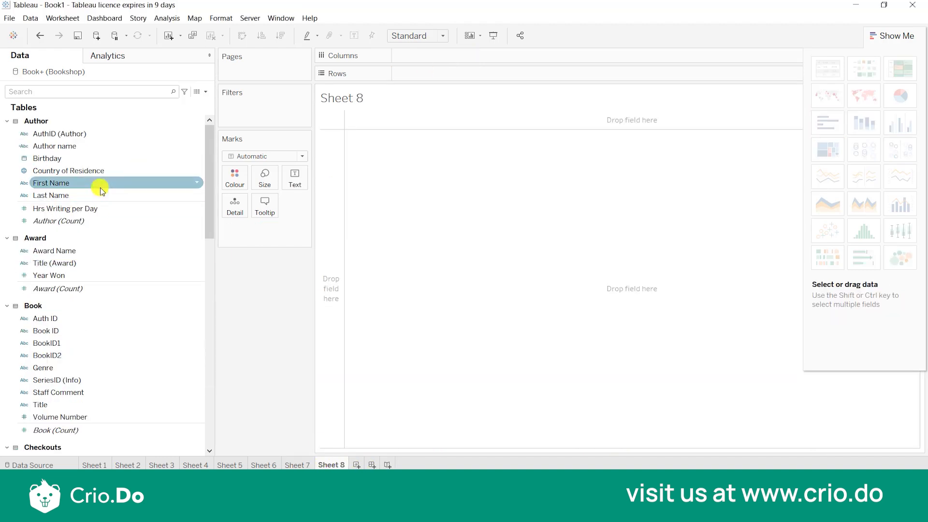
double_click(104, 145)
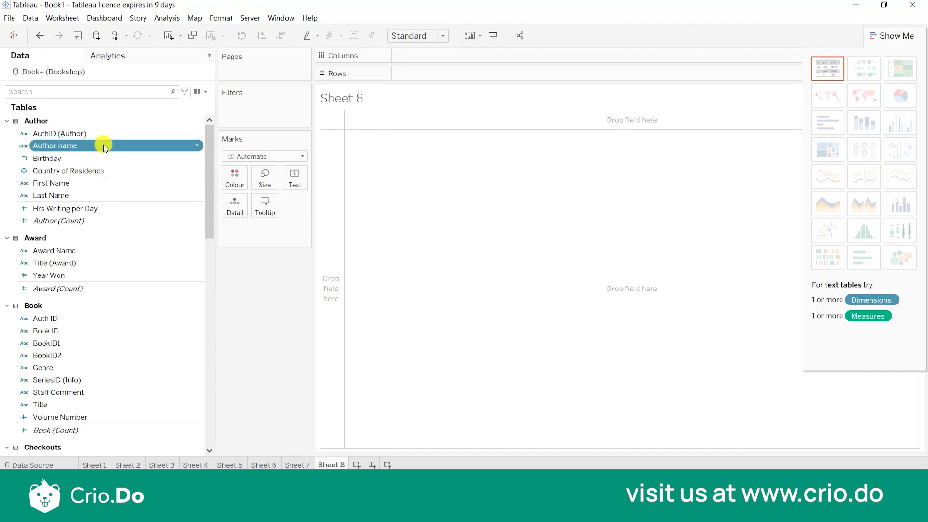
Find the Edition table's Format field by searching for "for" and place it in the rows after Author name.
scroll(110, 361, "down", 3)
scroll(109, 362, "down", 10)
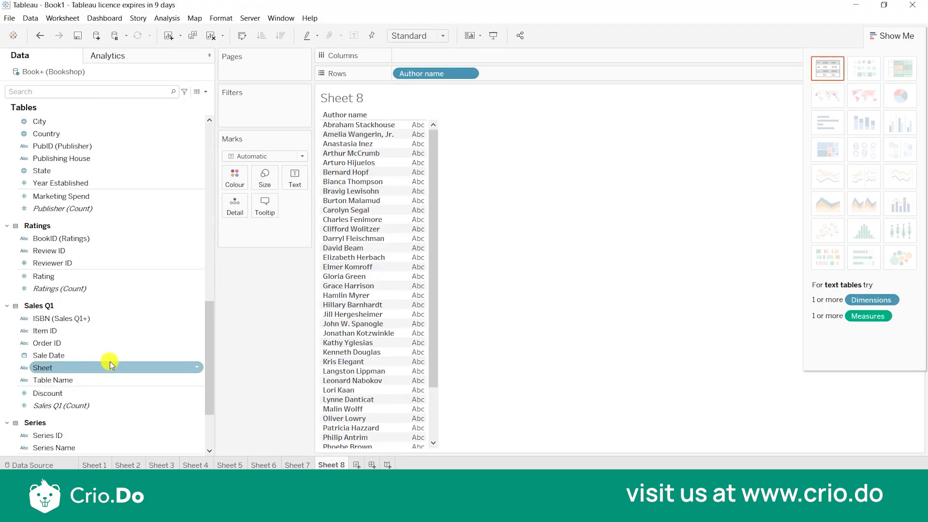
scroll(109, 361, "down", 3)
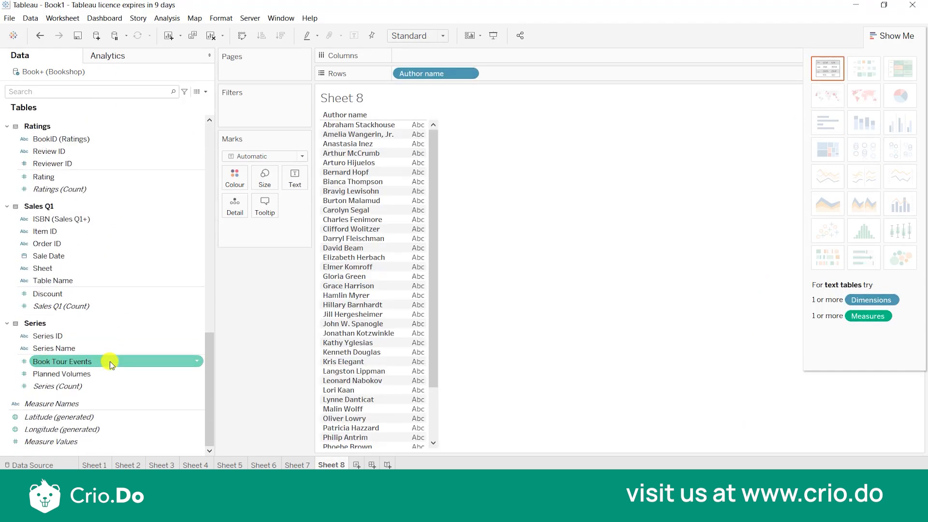
left_click(145, 97)
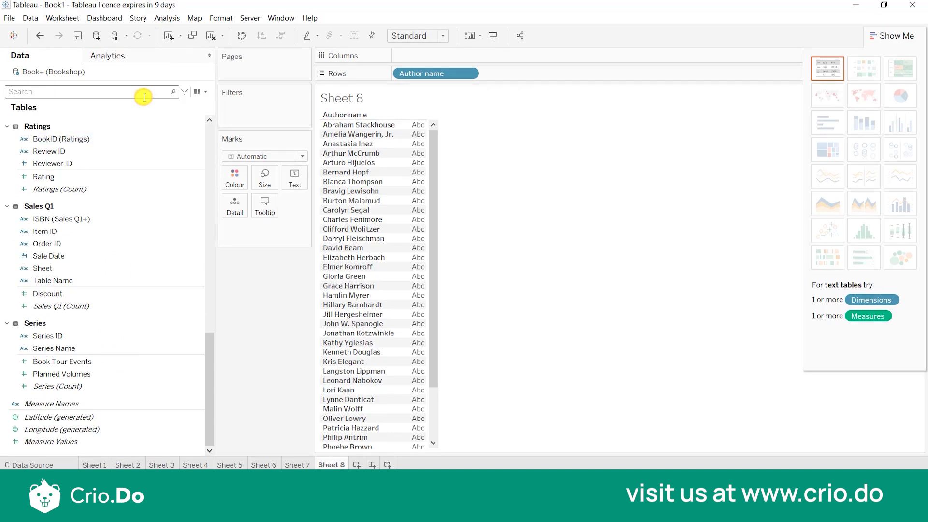
type("for")
left_click(88, 132)
left_click_drag(287, 202, 414, 305)
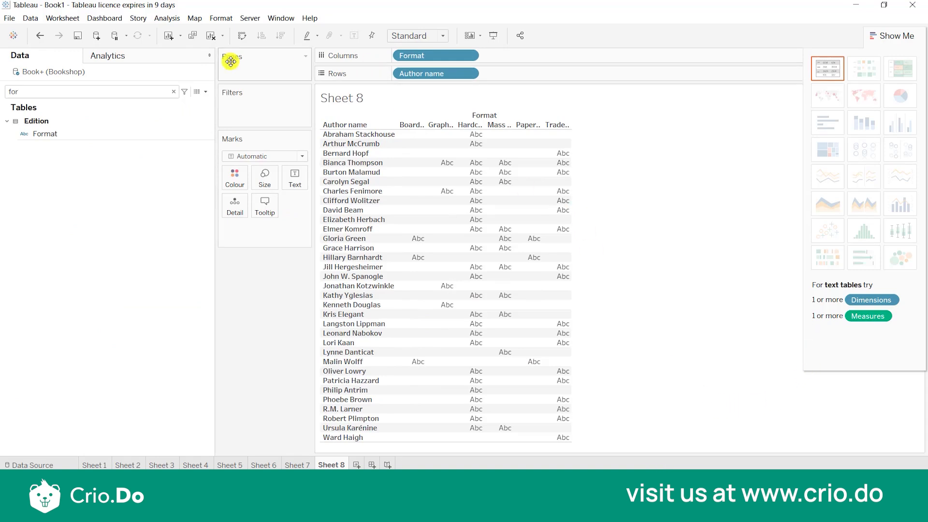
left_click(174, 92)
left_click_drag(446, 55, 541, 77)
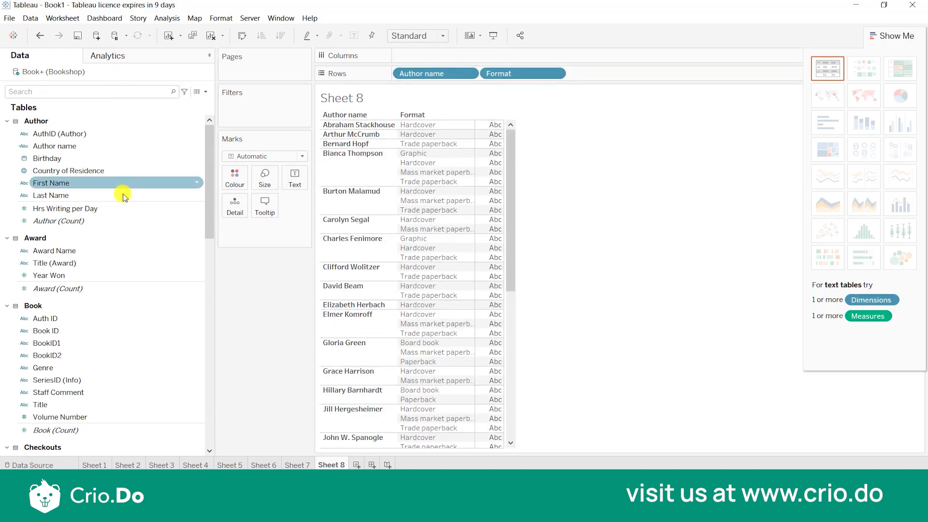
Find Rating by searching for "rat", chart it as horizontal bars by author and format, and set its aggregation to Count.
scroll(131, 284, "down", 15)
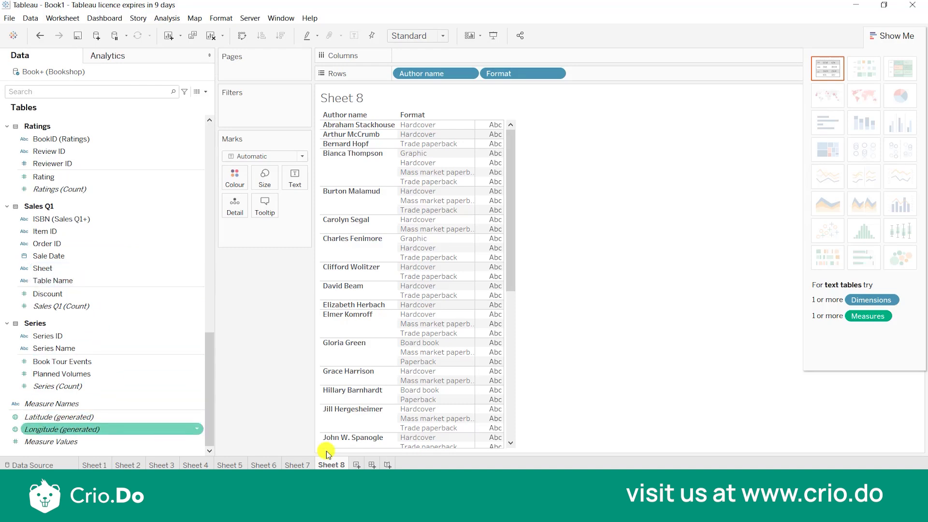
left_click(806, 323)
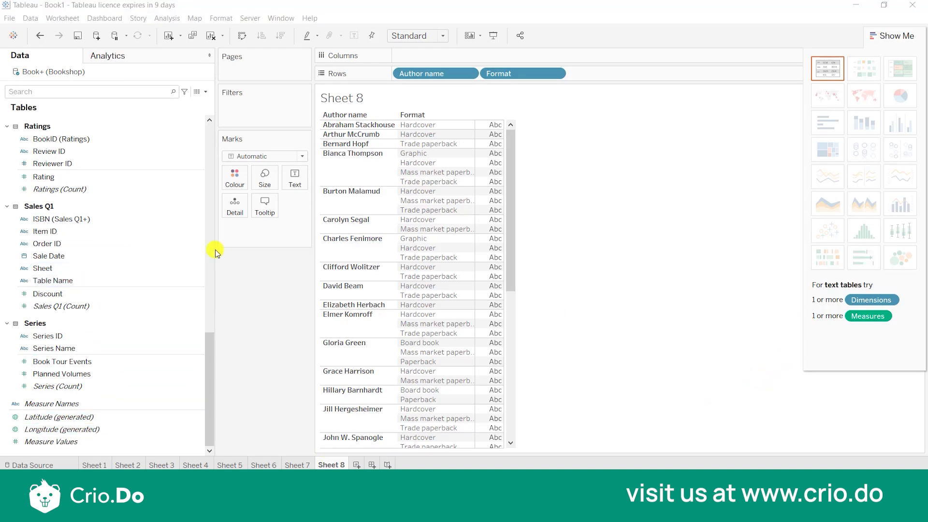
left_click(77, 87)
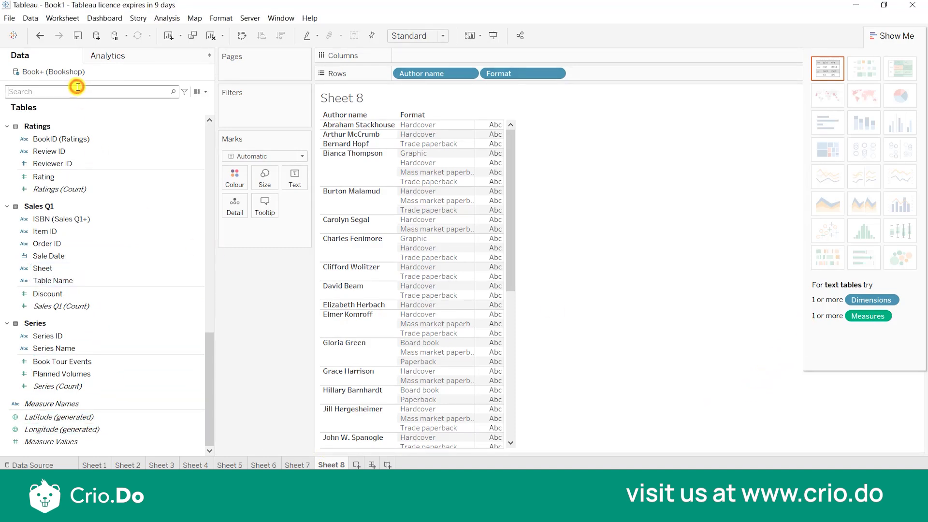
type("rat")
left_click_drag(72, 147, 460, 53)
left_click(467, 56)
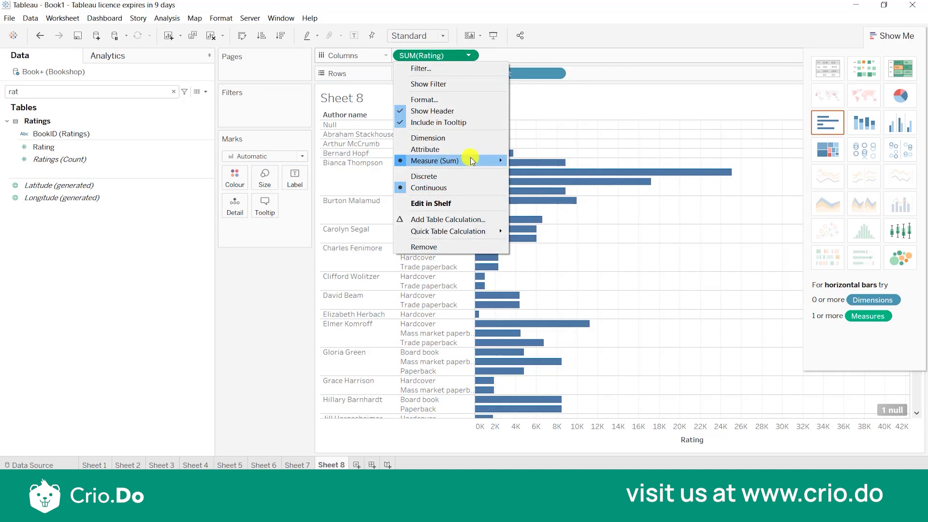
mouse_move(471, 159)
left_click(533, 196)
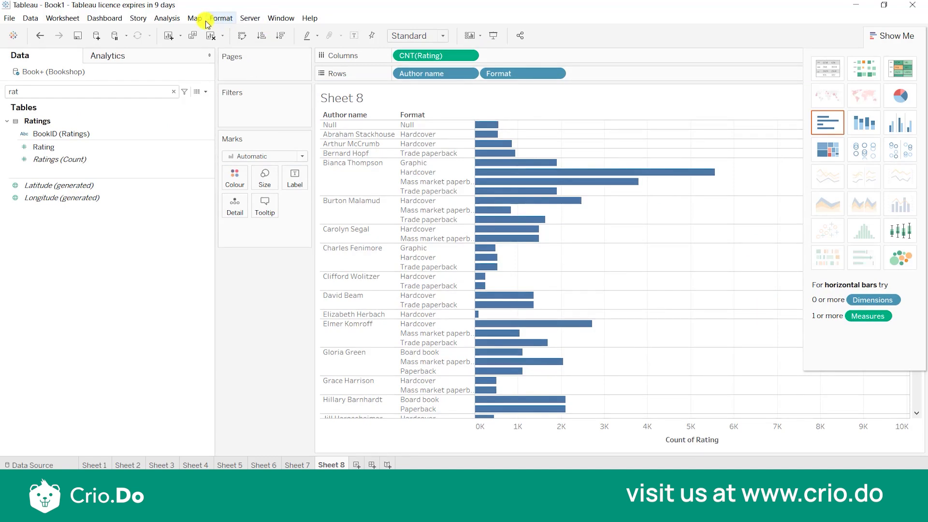
Show mark labels on the bars and sort the formats within each author in descending order.
left_click(298, 178)
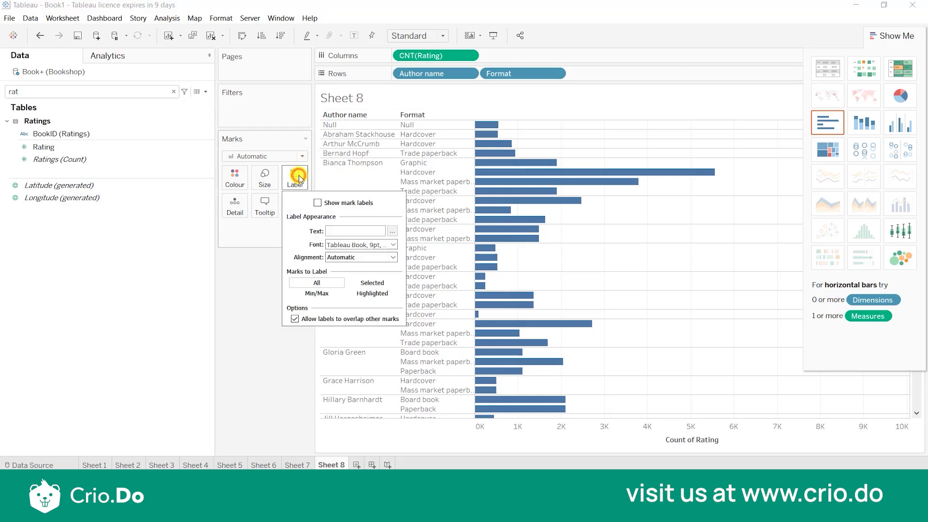
left_click(317, 205)
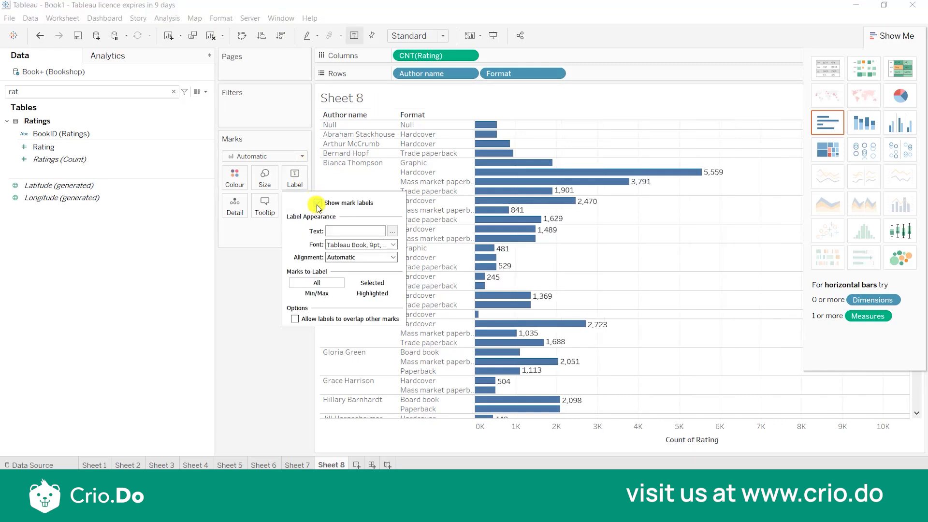
left_click(260, 358)
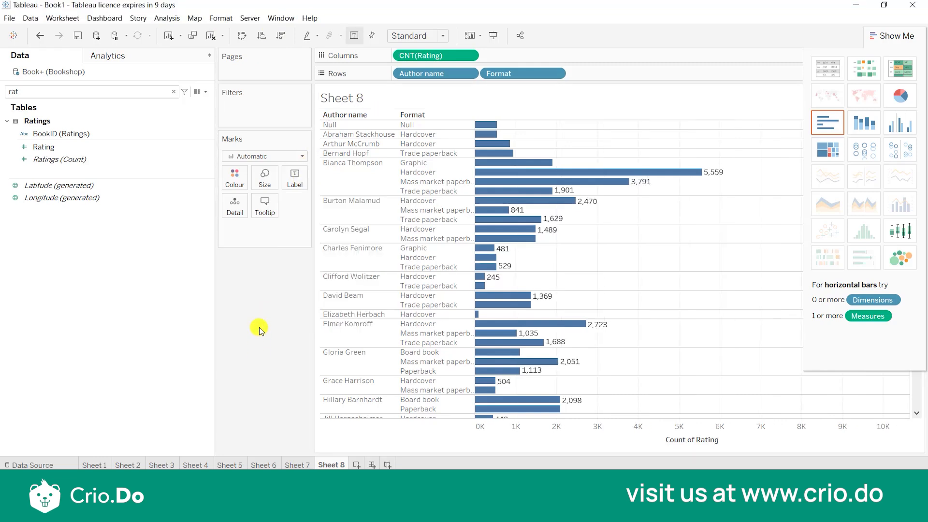
left_click(284, 35)
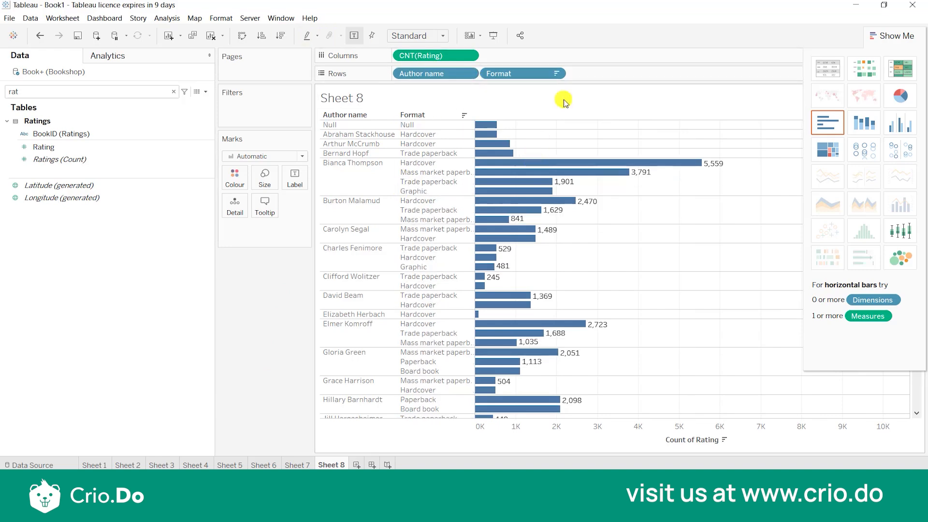
left_click(468, 73)
left_click(452, 131)
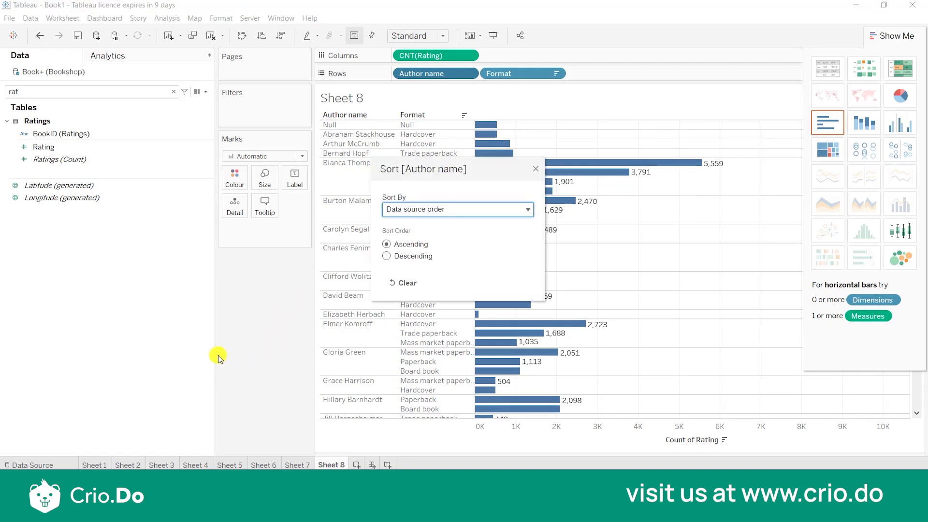
left_click(540, 169)
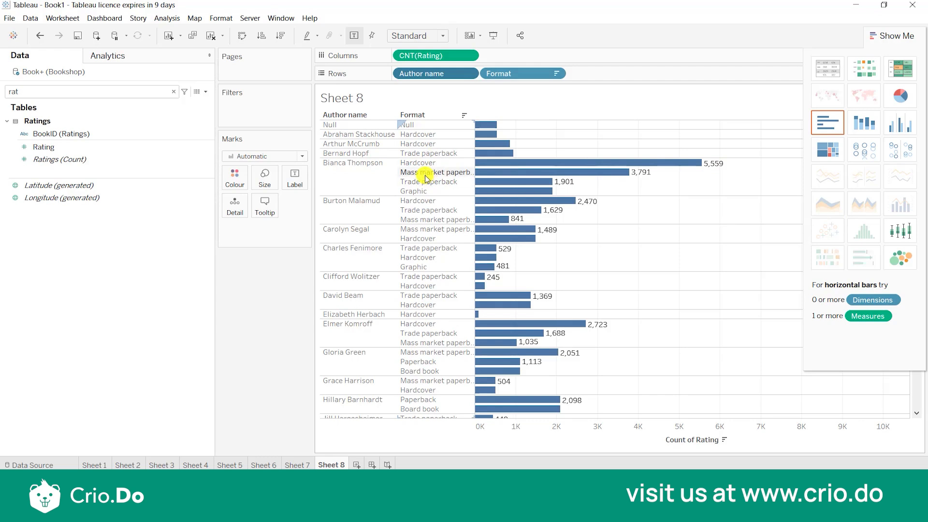
left_click(370, 177)
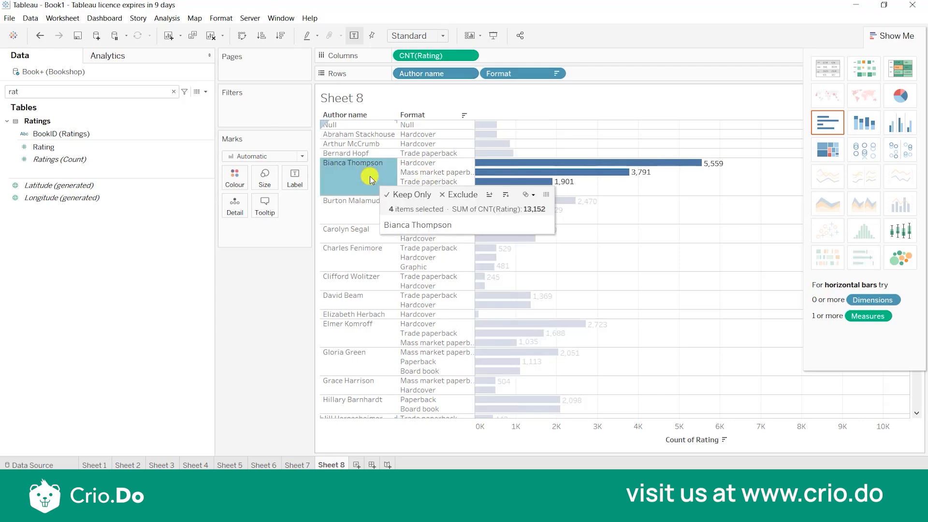
left_click(615, 191)
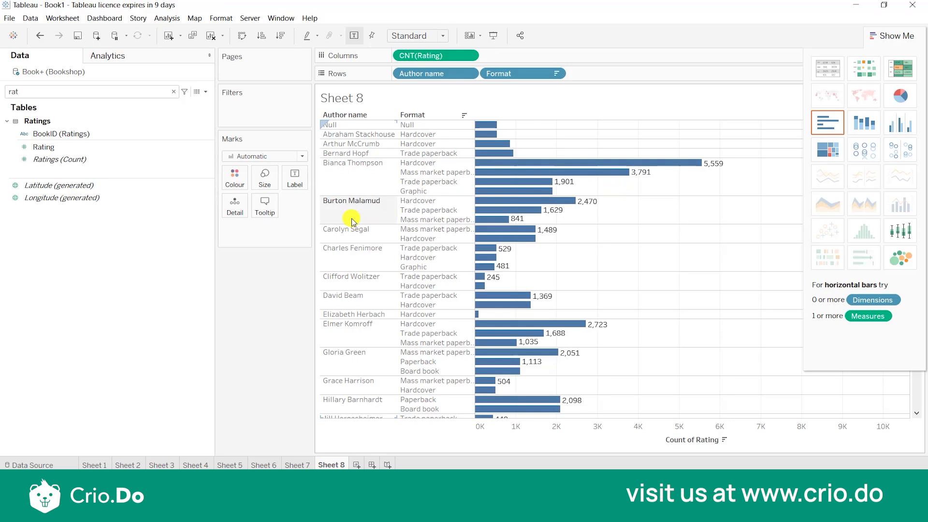
Turn on row grand totals and column grand totals for the rating count chart.
left_click(175, 17)
mouse_move(208, 121)
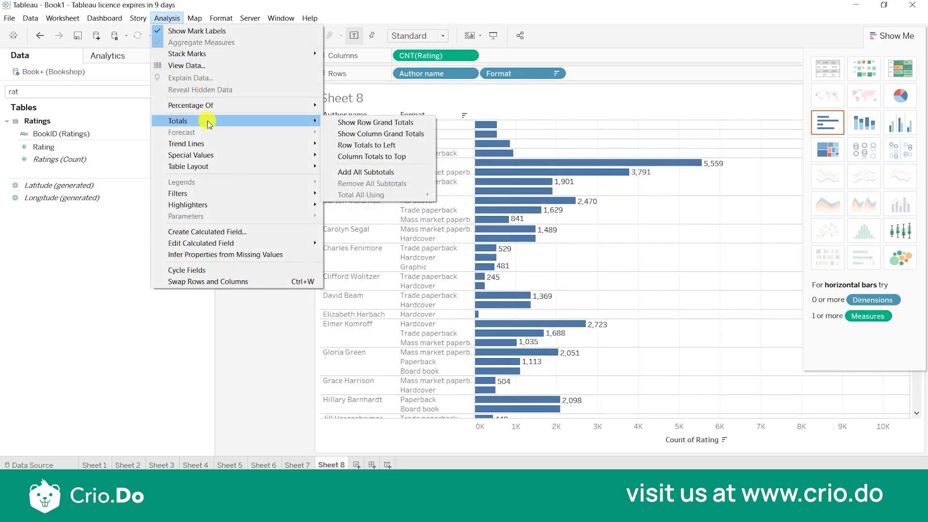
left_click(329, 125)
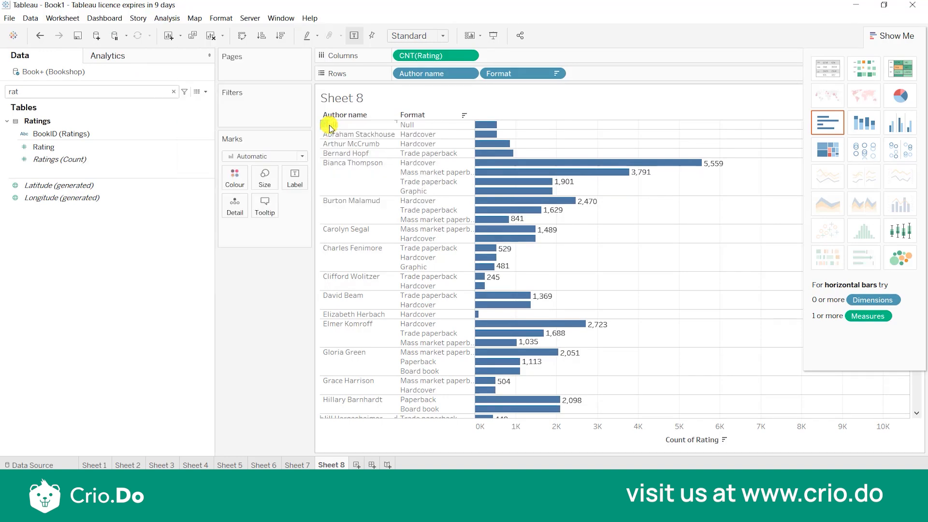
left_click(166, 19)
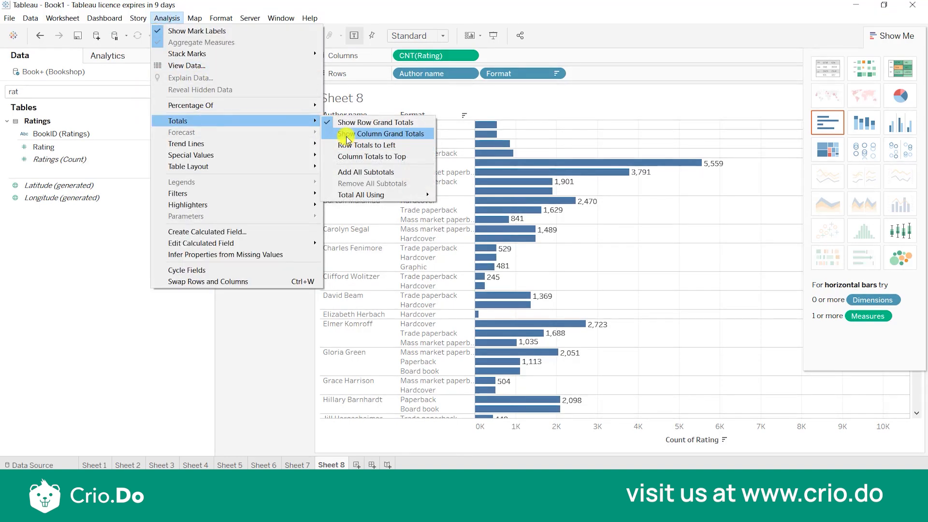
left_click(347, 136)
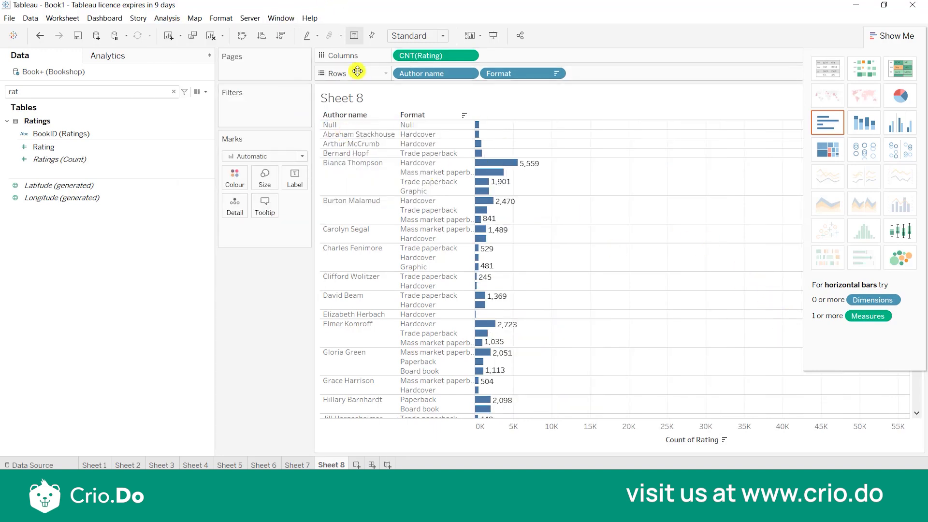
Allow the bar labels to overlap other marks.
left_click(299, 179)
left_click(294, 318)
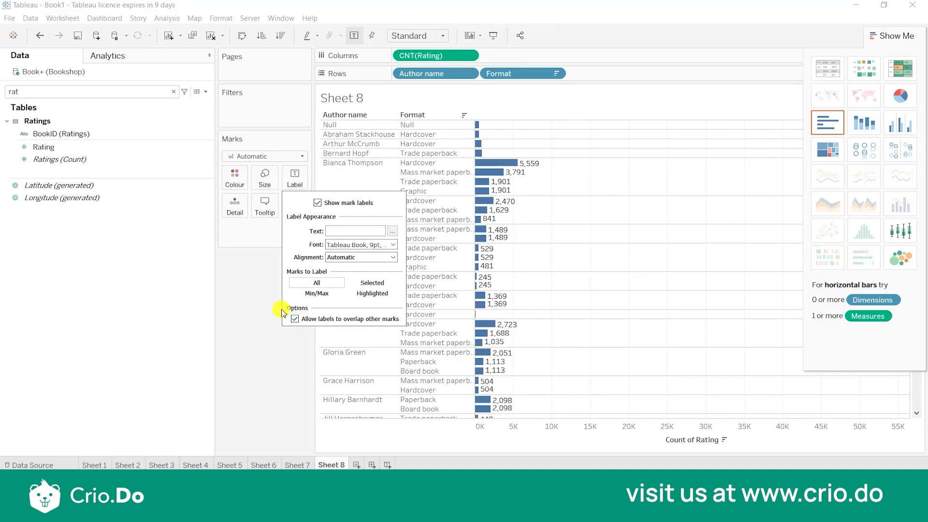
left_click(246, 325)
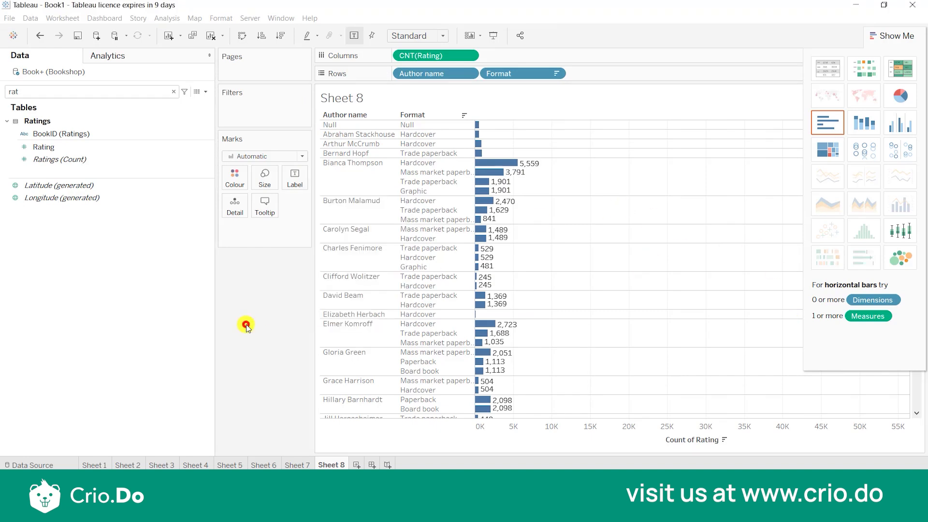
Turn off the row grand totals and add all subtotals to the chart.
left_click(167, 18)
mouse_move(178, 121)
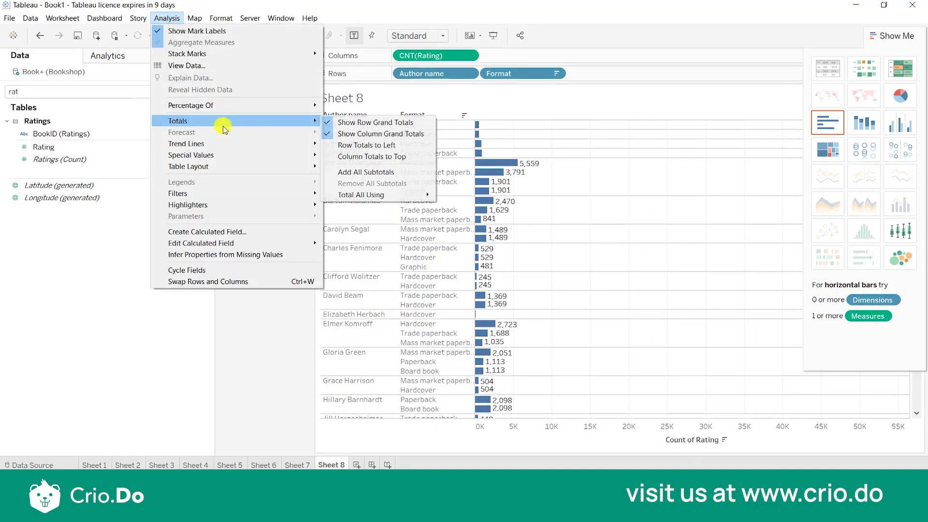
left_click(354, 124)
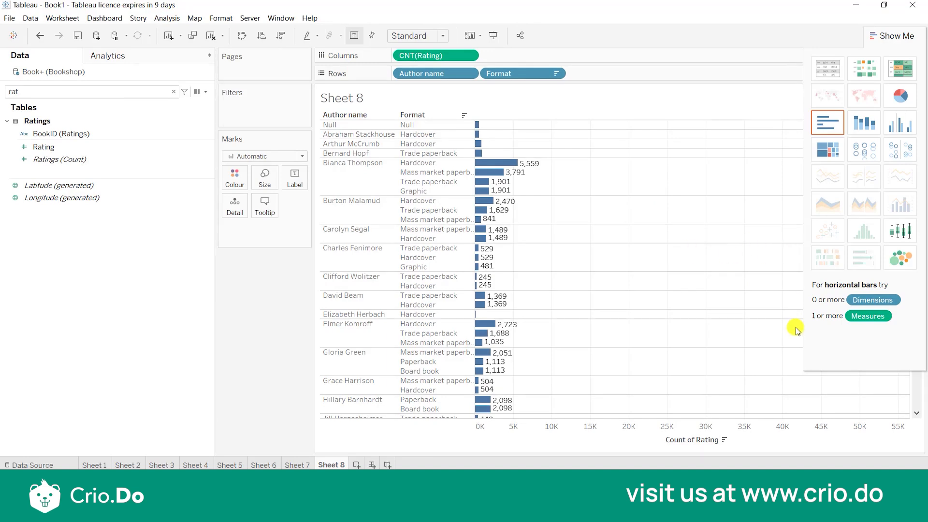
left_click(173, 18)
mouse_move(206, 121)
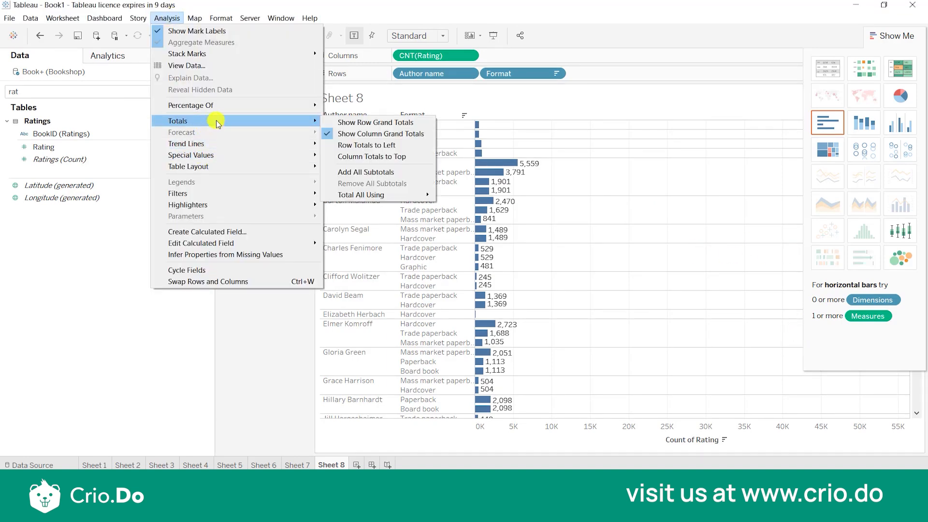
left_click(374, 172)
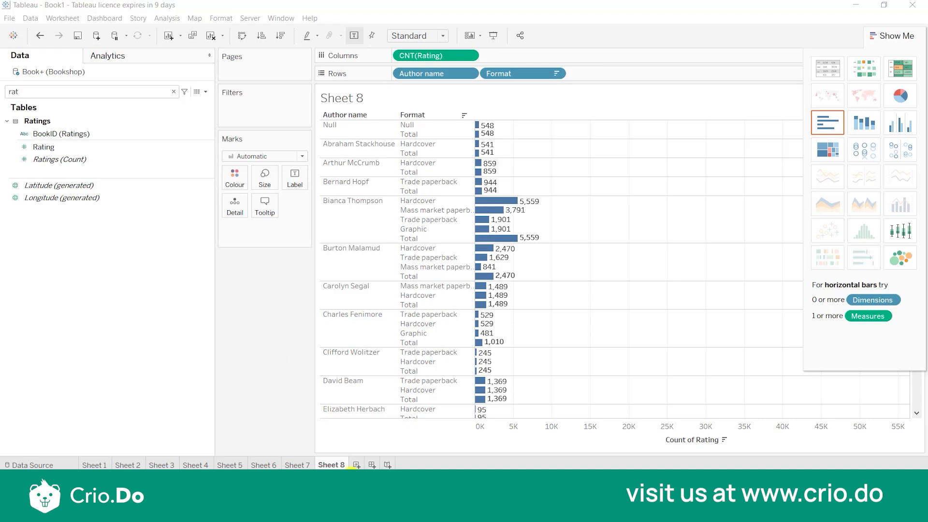
Create another blank worksheet, clear the field search, and return to Sheet 8.
left_click(358, 467)
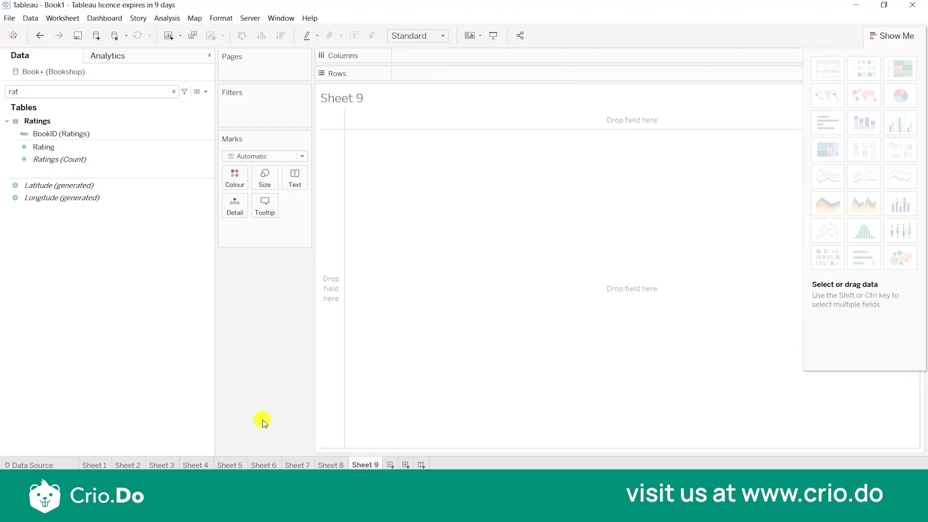
left_click(174, 91)
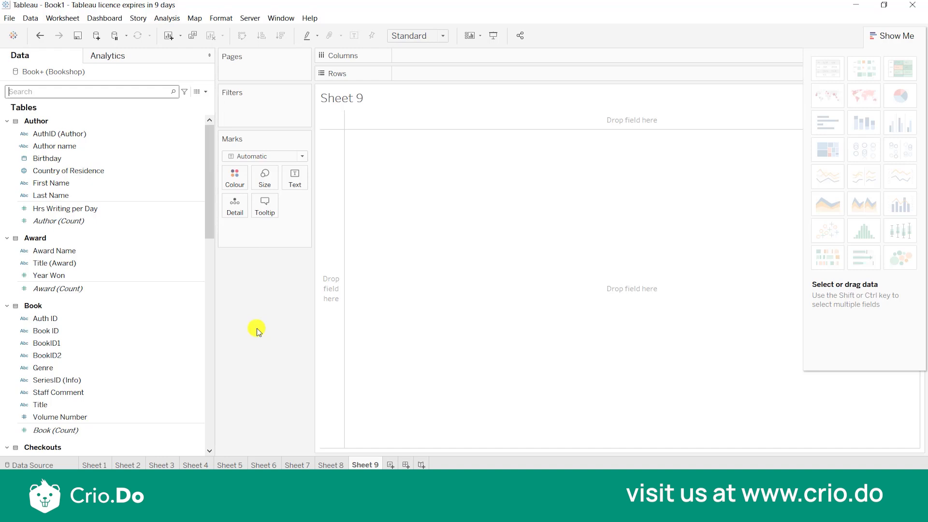
left_click(320, 463)
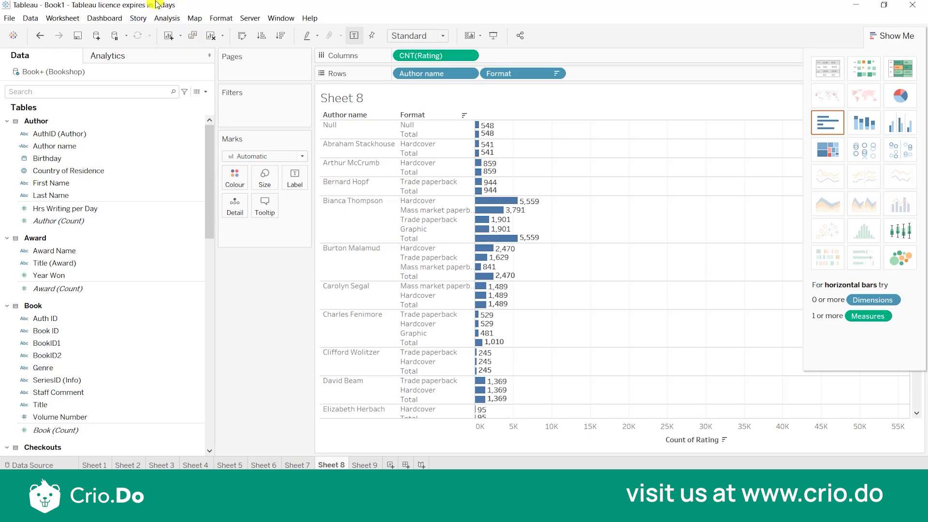
Remove all subtotals from the rating count chart.
left_click(170, 19)
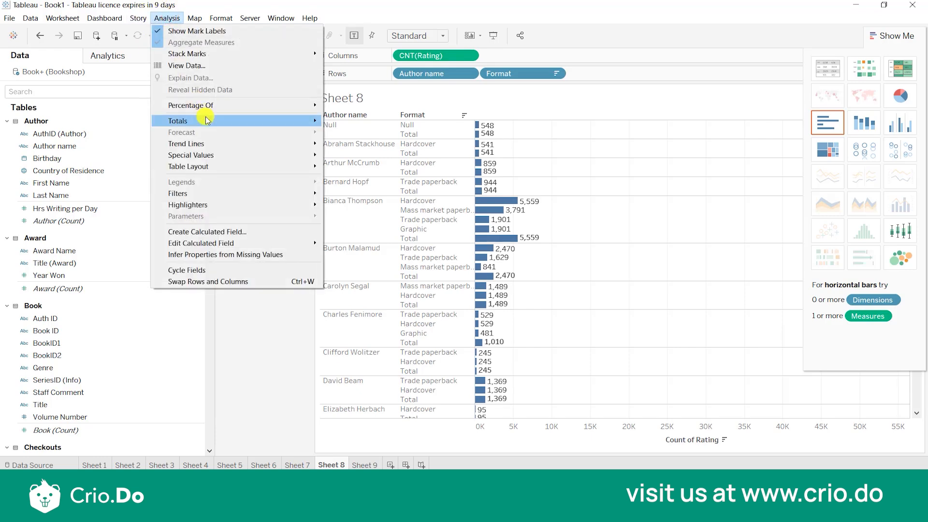
mouse_move(206, 120)
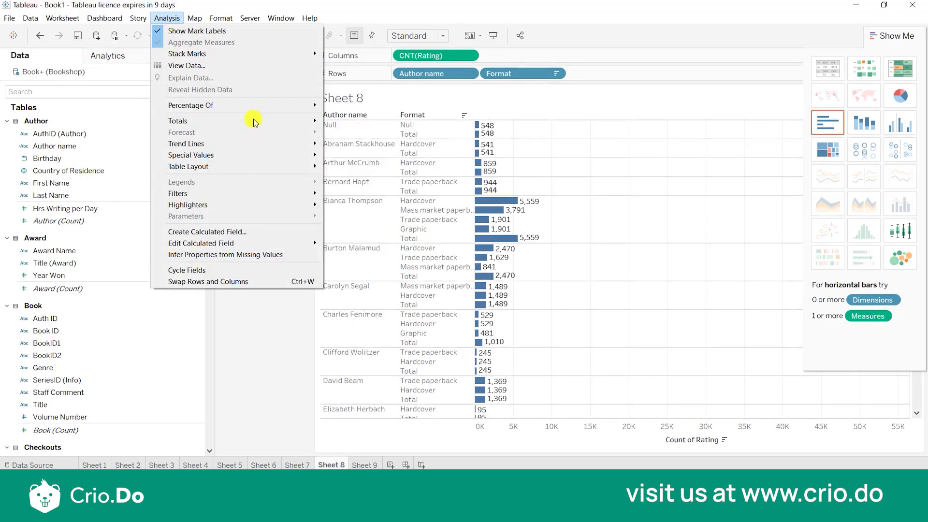
mouse_move(250, 120)
left_click(346, 136)
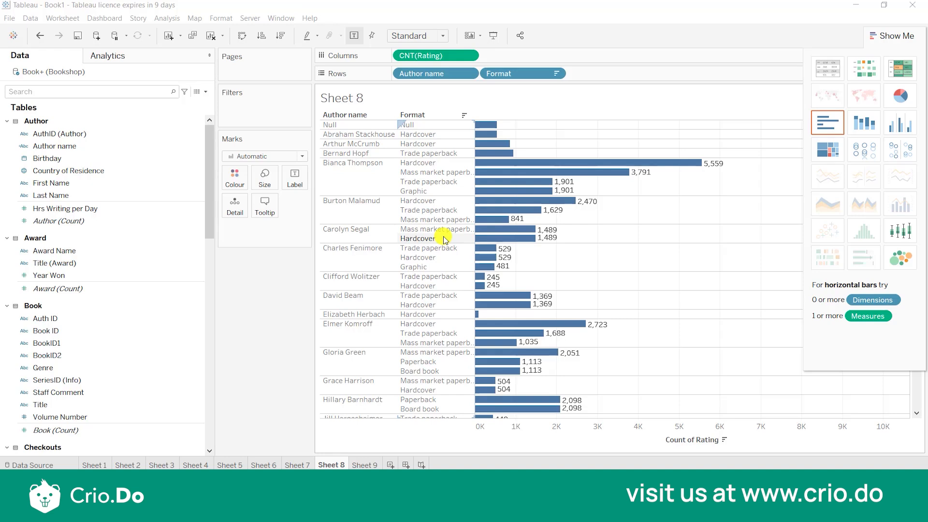
Add the Book count to the columns beside the rating count and highlight the author whose only format is Null.
left_click(94, 195)
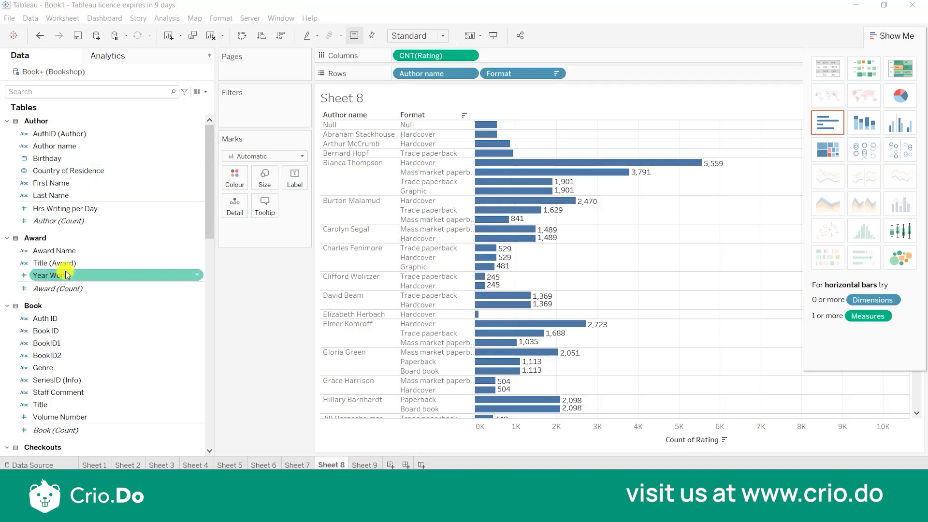
scroll(67, 266, "down", 3)
left_click(59, 314)
mouse_move(58, 300)
left_mouse_down()
mouse_move(132, 305)
mouse_move(585, 53)
left_mouse_up()
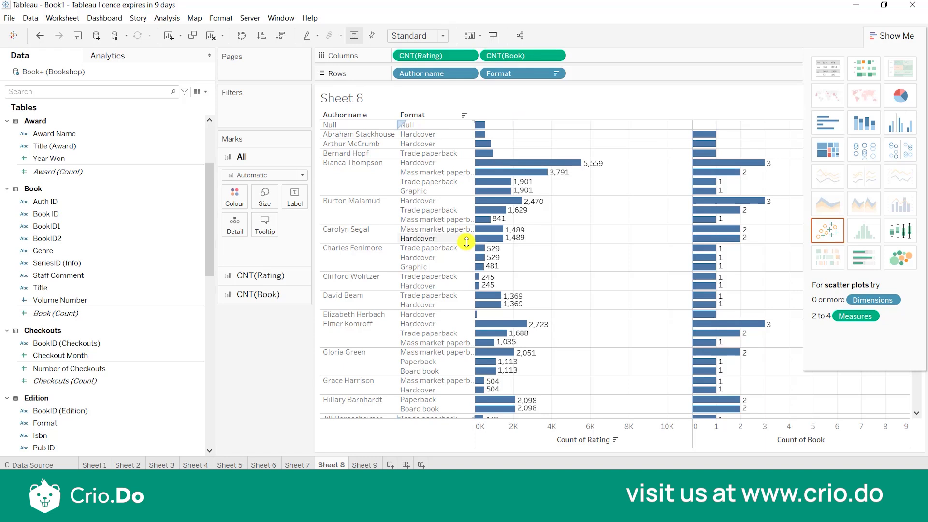
scroll(450, 329, "down", 10)
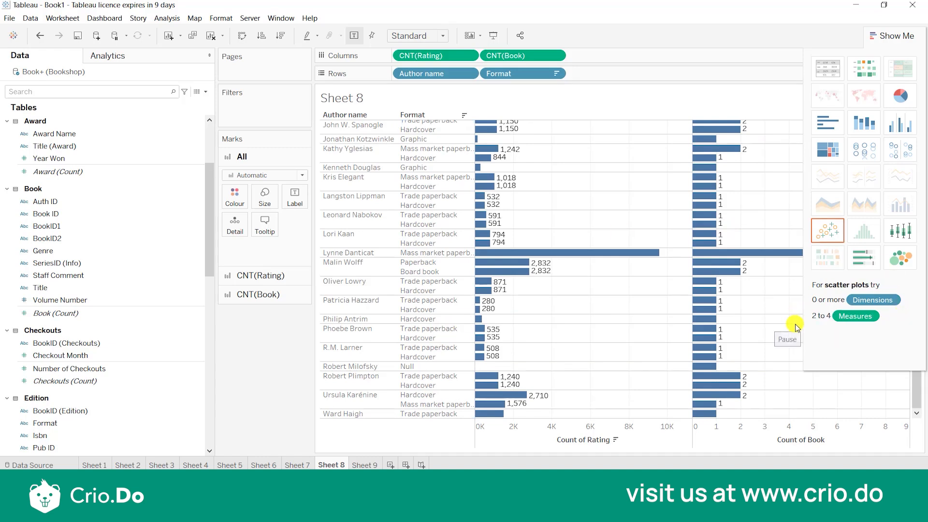
left_click(371, 367)
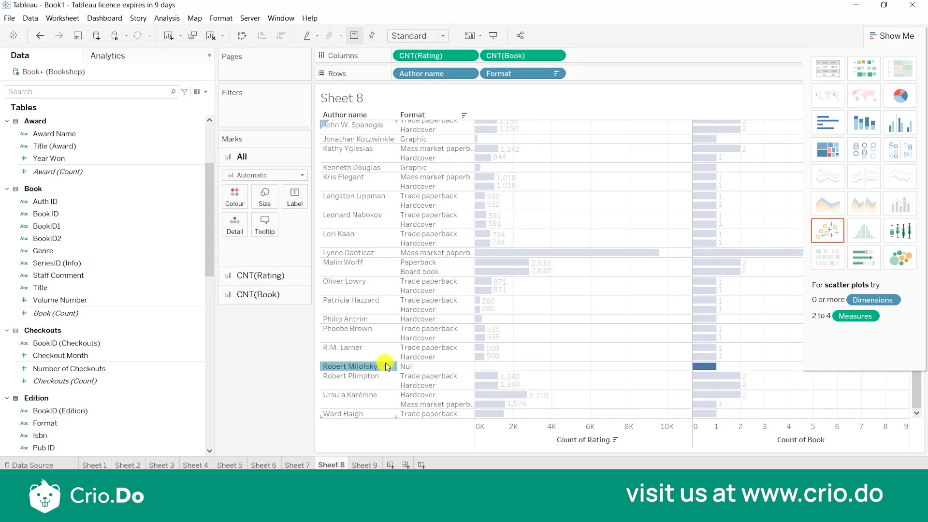
left_click(385, 366)
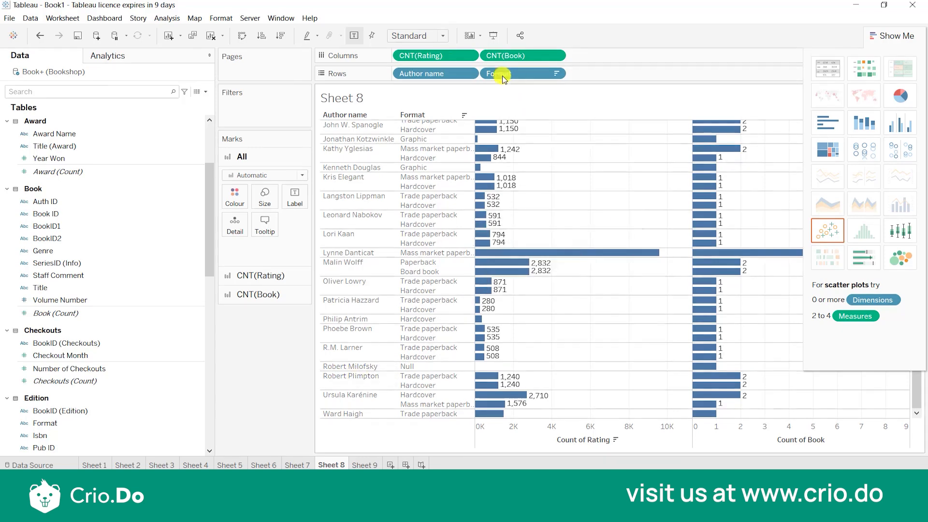
Wrap the rating count measure in a ZN function so it reads ZN(COUNT([Rating])).
left_click(448, 58)
double_click(448, 58)
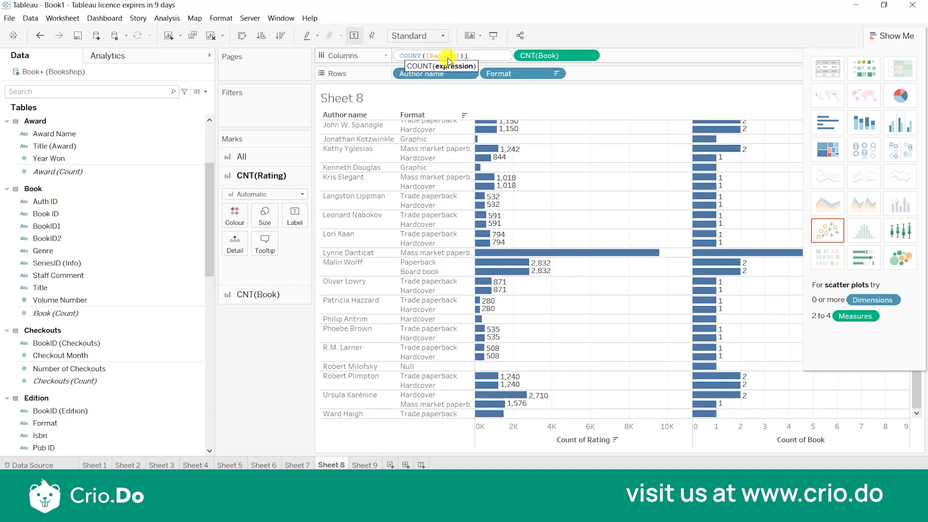
key("Home")
type("zn(")
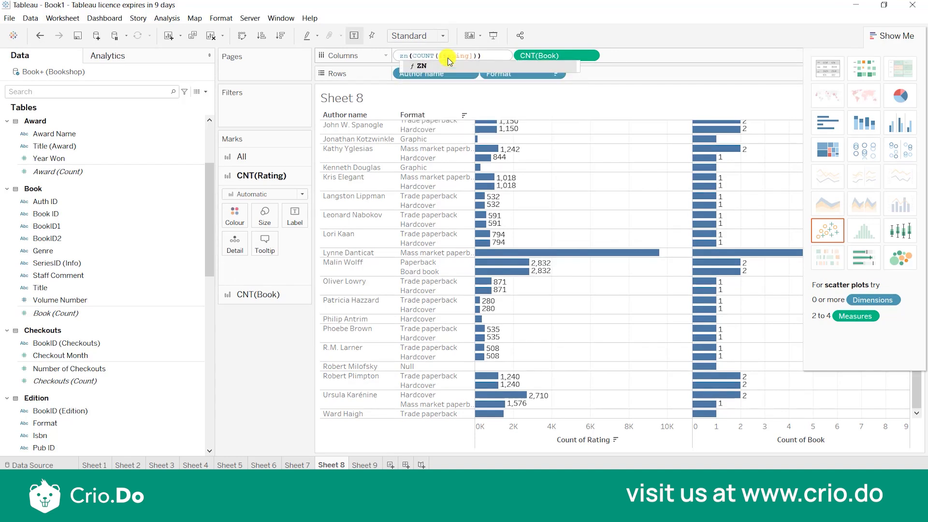
left_click(450, 65)
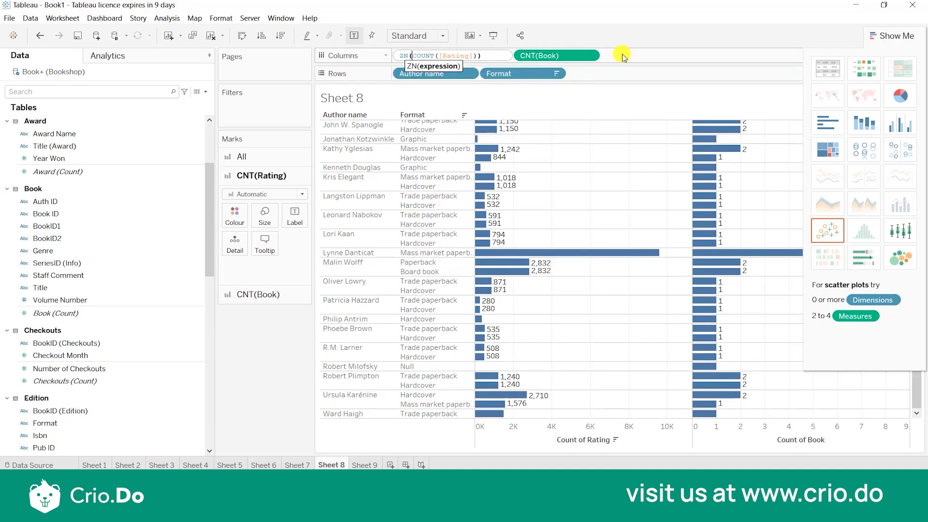
key("Return")
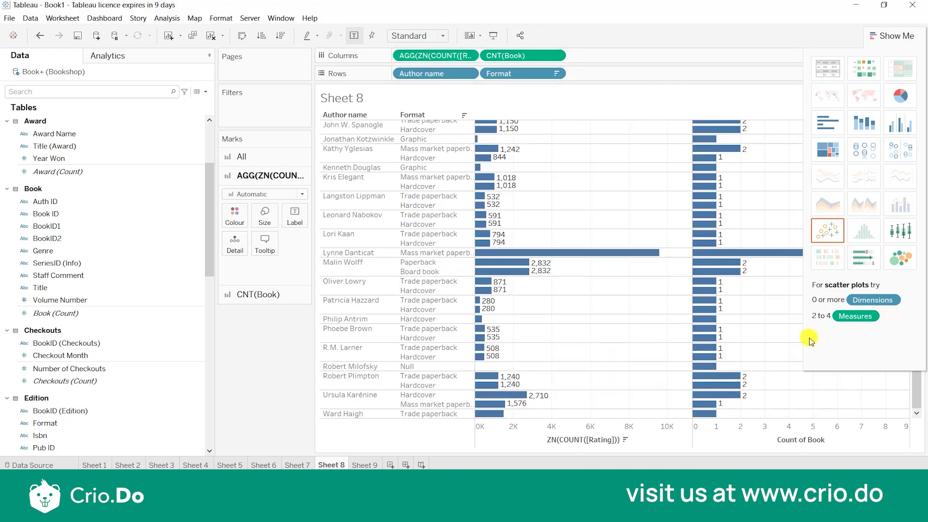
Review the rating label options, try to keep only the author whose format is Null, and undo that filter.
mouse_move(482, 393)
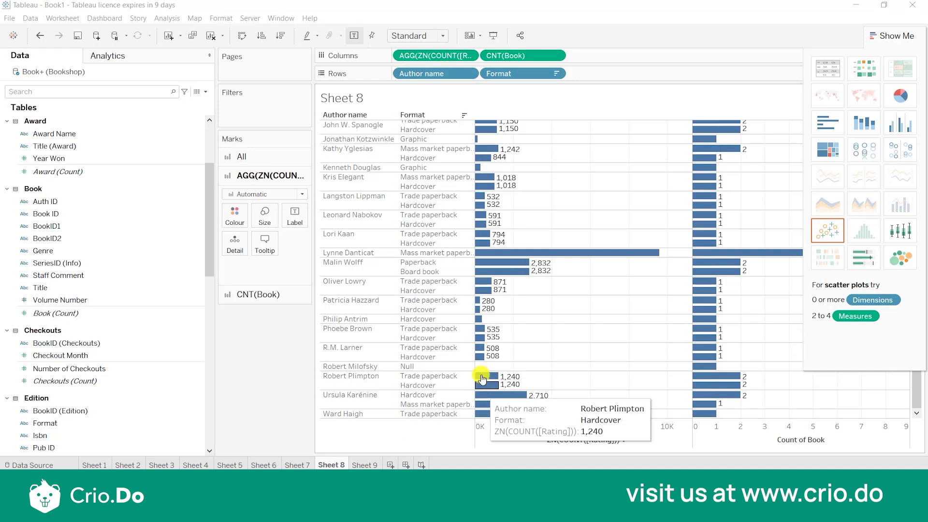
left_click(296, 213)
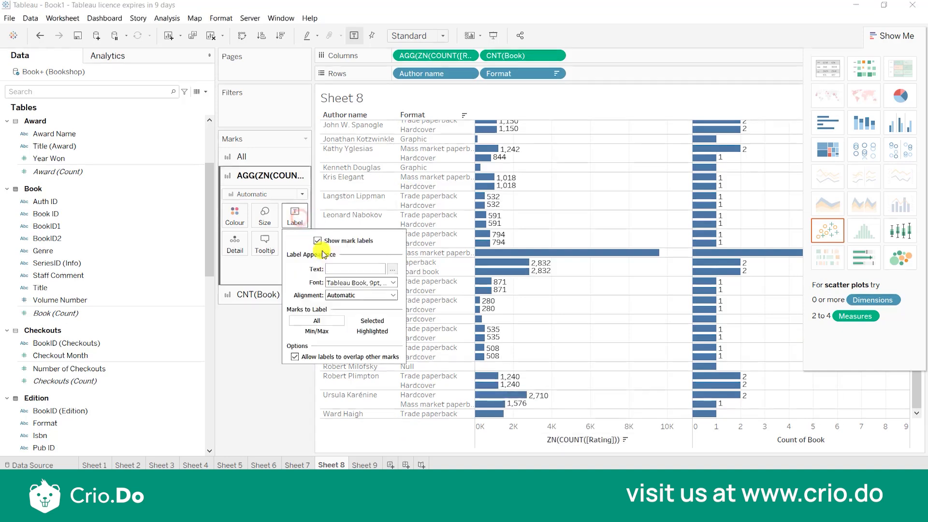
left_click(263, 395)
left_click(360, 366)
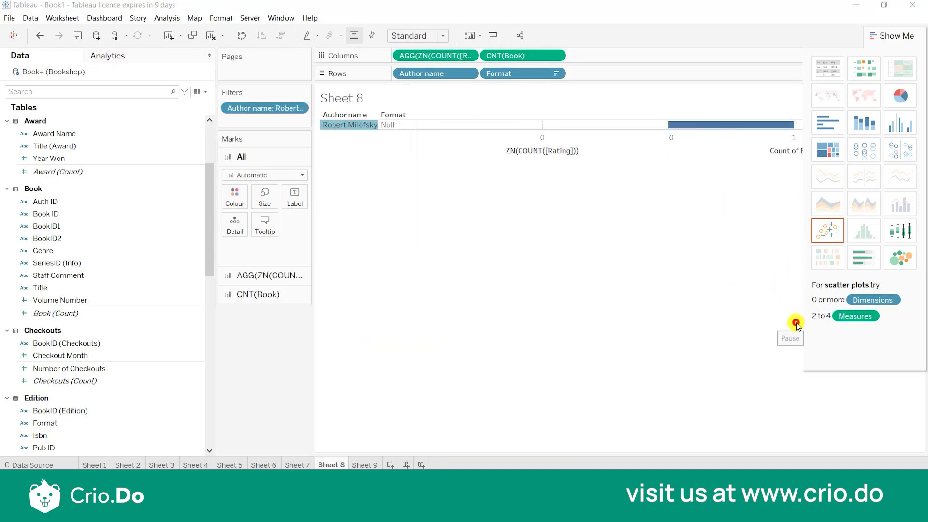
key("ctrl+z")
Move the Book count from the columns to the marks' Detail.
left_click_drag(549, 54, 297, 248)
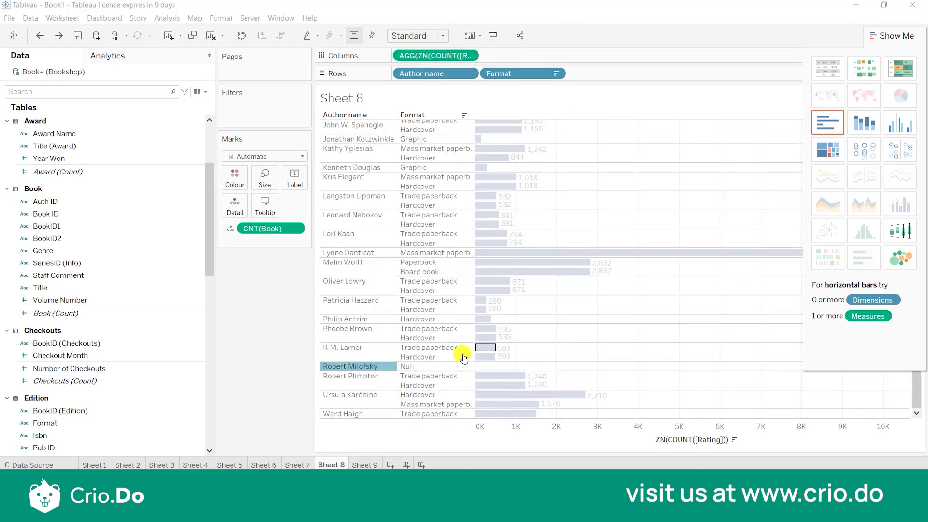
Try keeping only the author with the Null format near the end of the list, undo the filter and clear the selection.
left_click(373, 367)
left_click(373, 366)
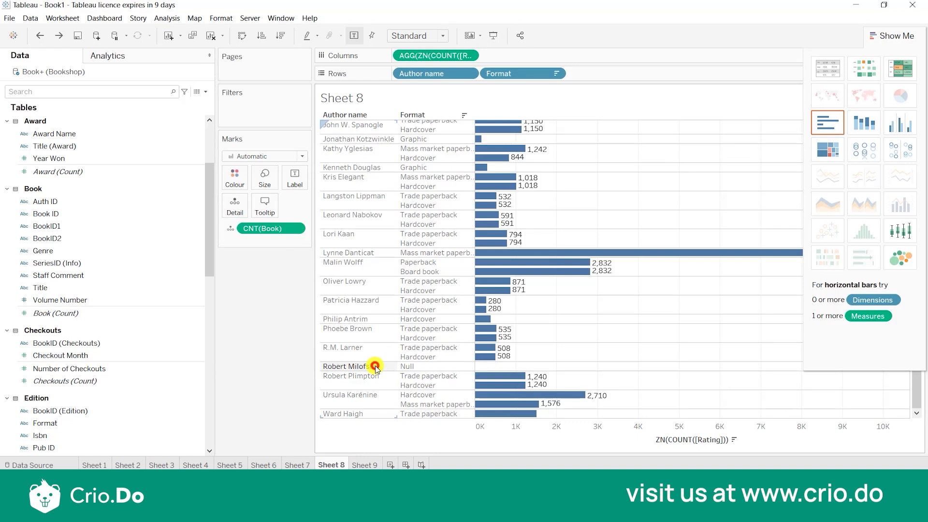
left_click(389, 379)
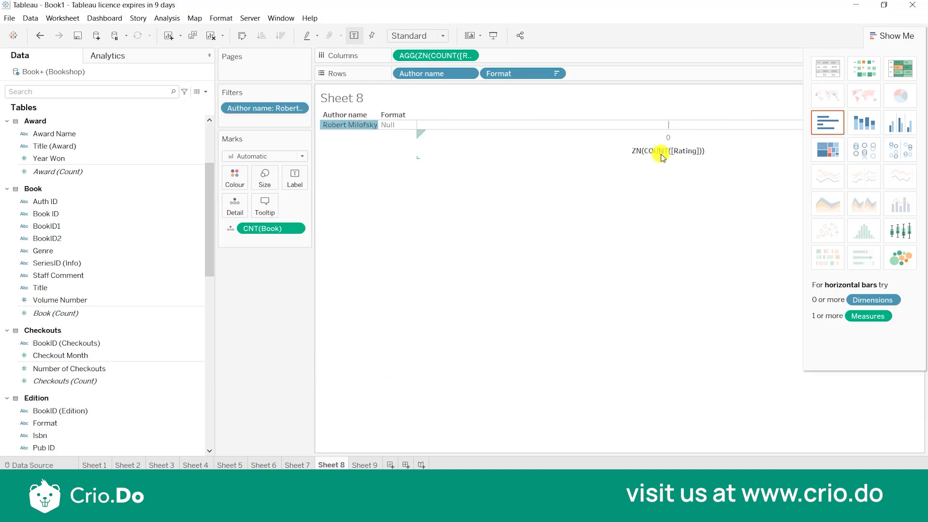
mouse_move(670, 128)
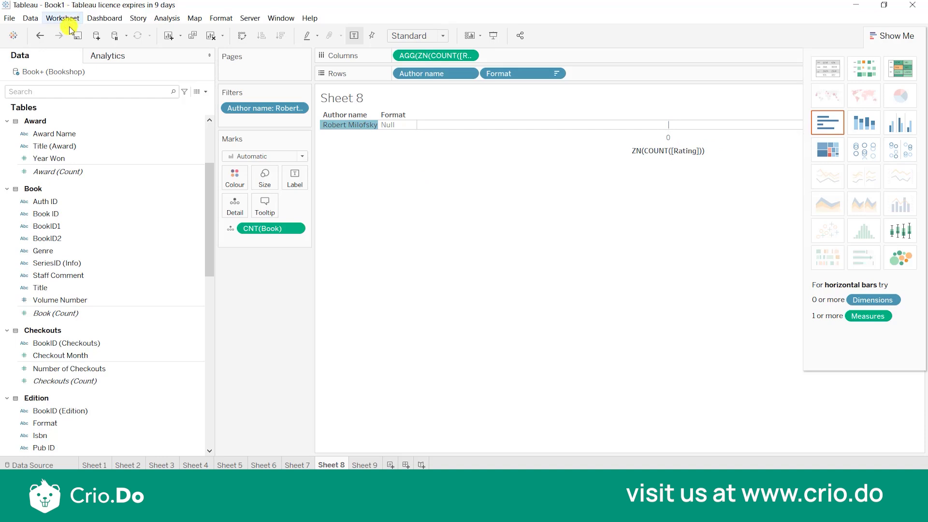
left_click(52, 36)
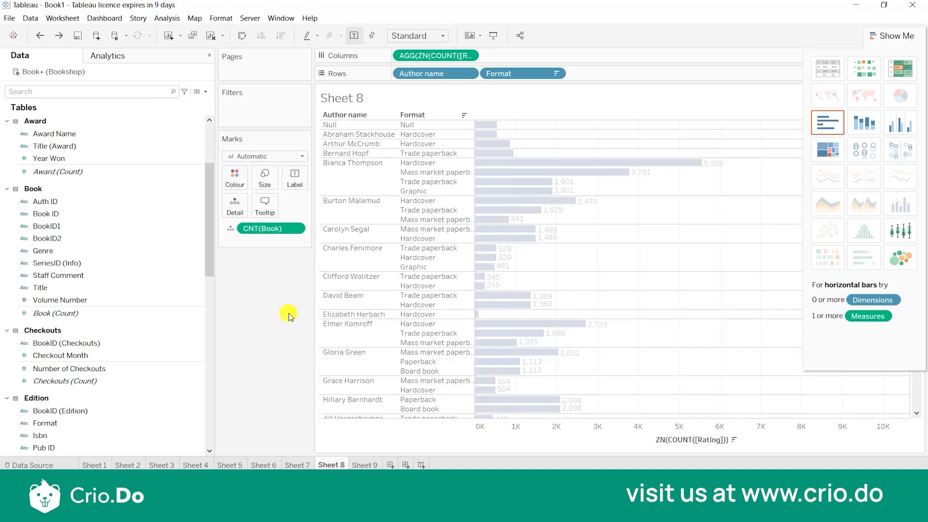
scroll(471, 324, "down", 5)
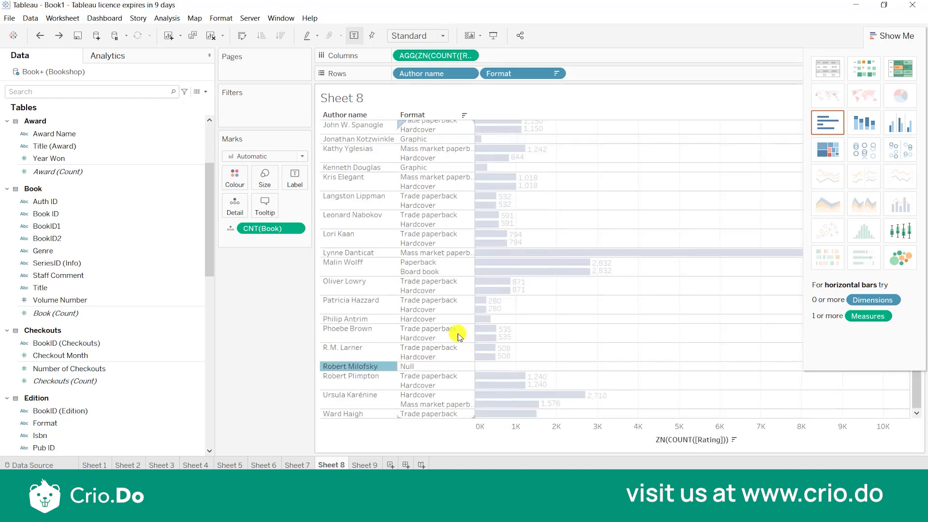
left_click(387, 366)
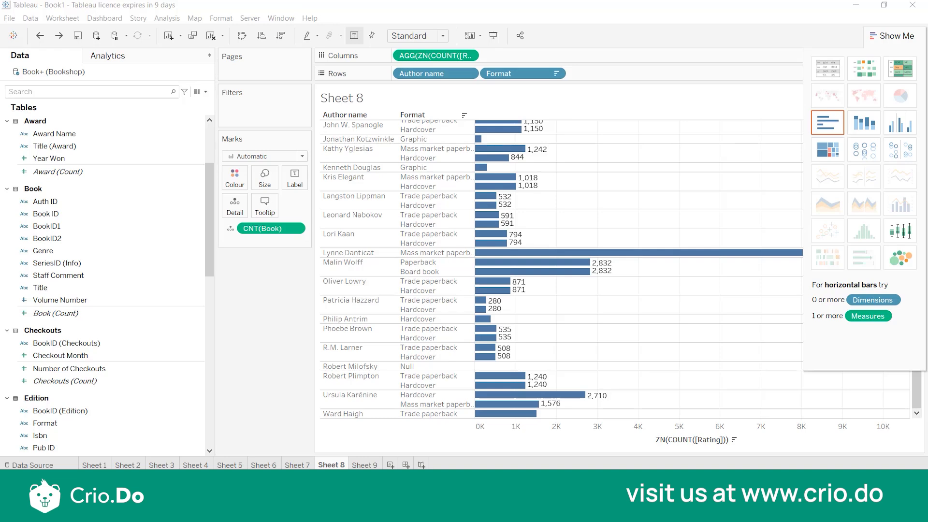
left_click(677, 422)
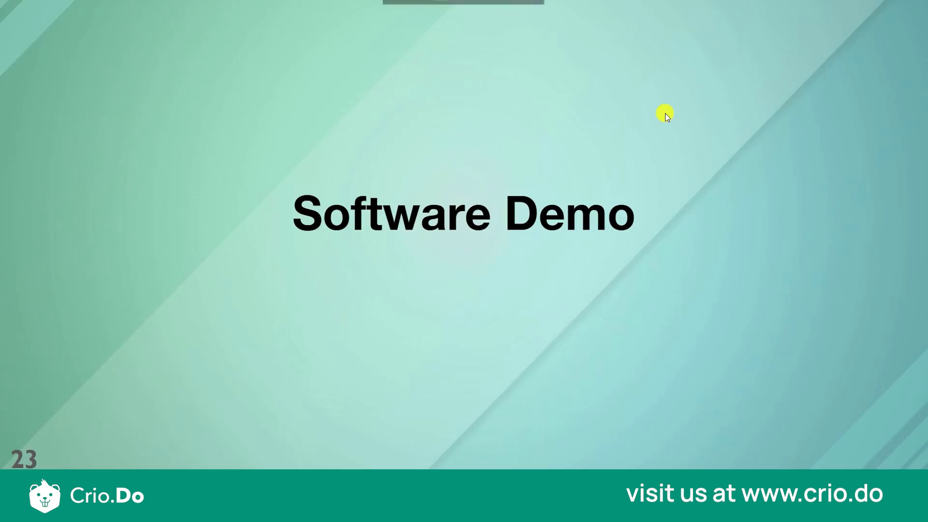
left_click(742, 142)
left_click(742, 140)
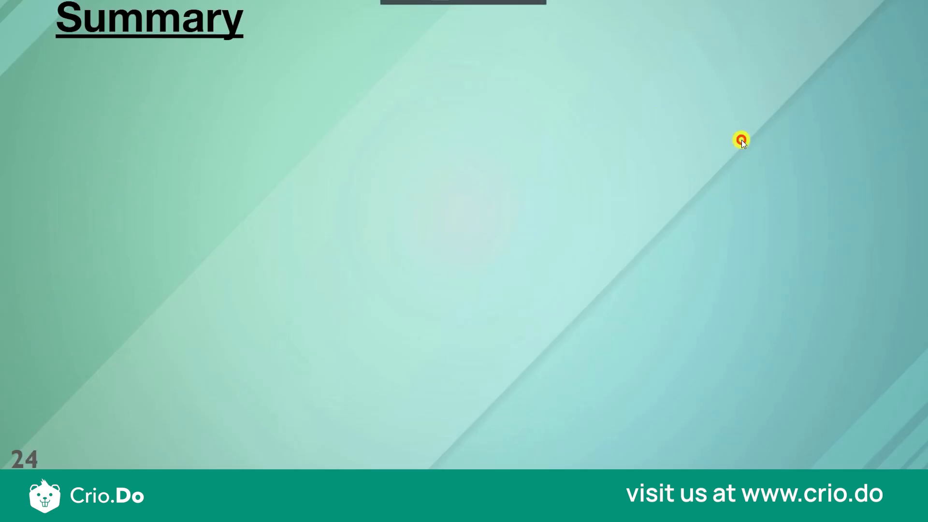
left_click(741, 140)
left_click(742, 140)
left_click(742, 140)
left_click(742, 140)
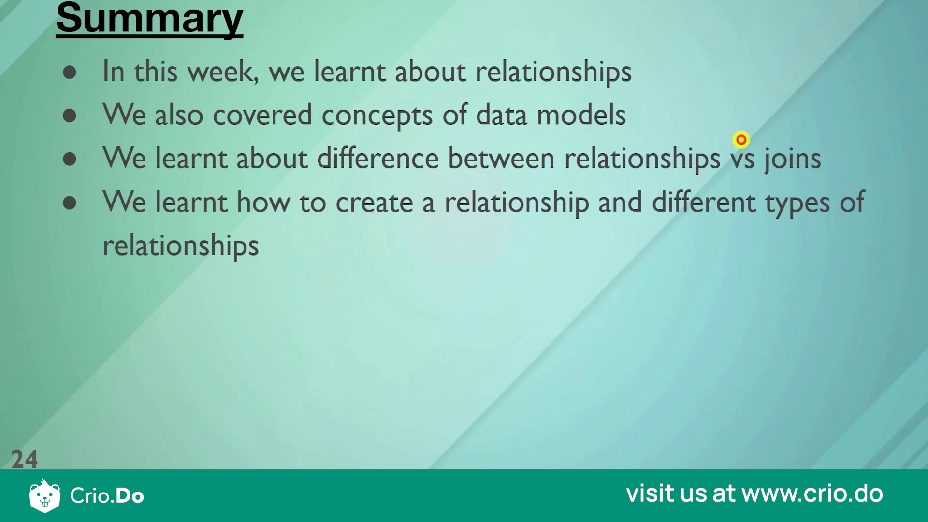
left_click(741, 140)
key("Left")
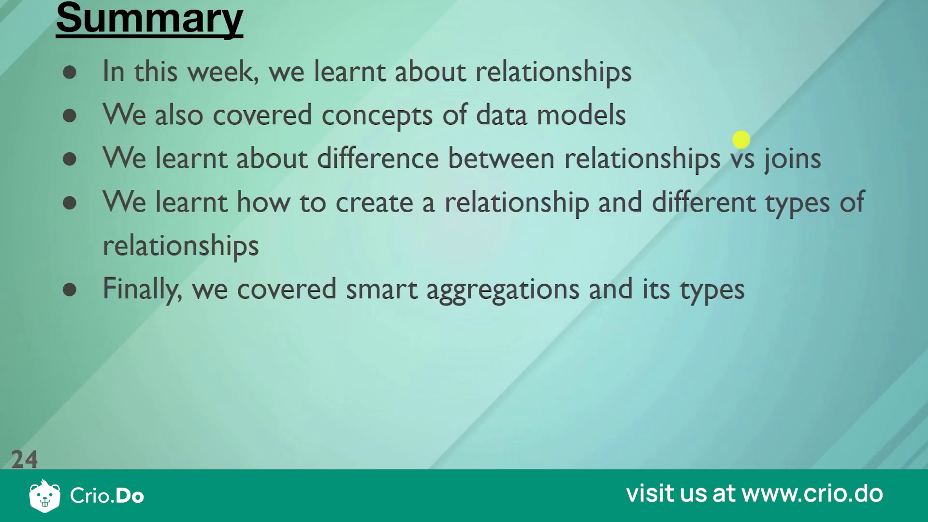
left_click(741, 140)
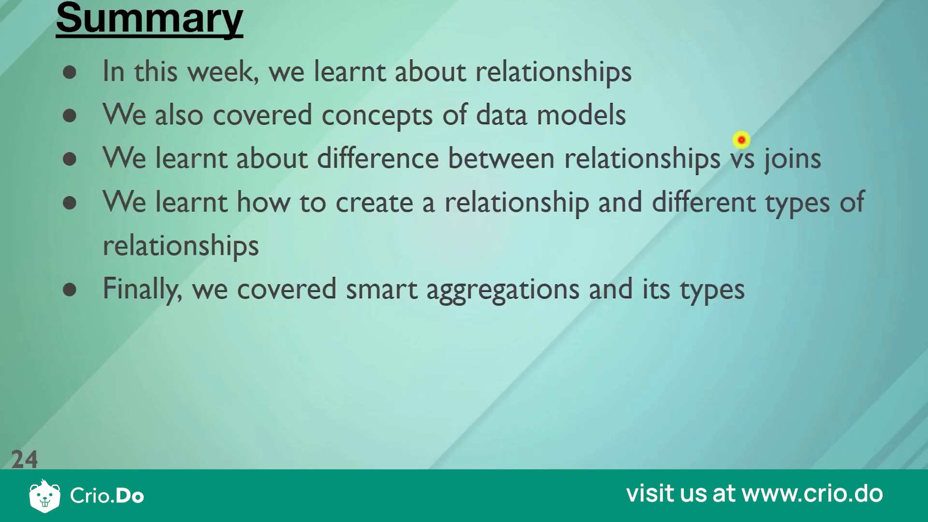